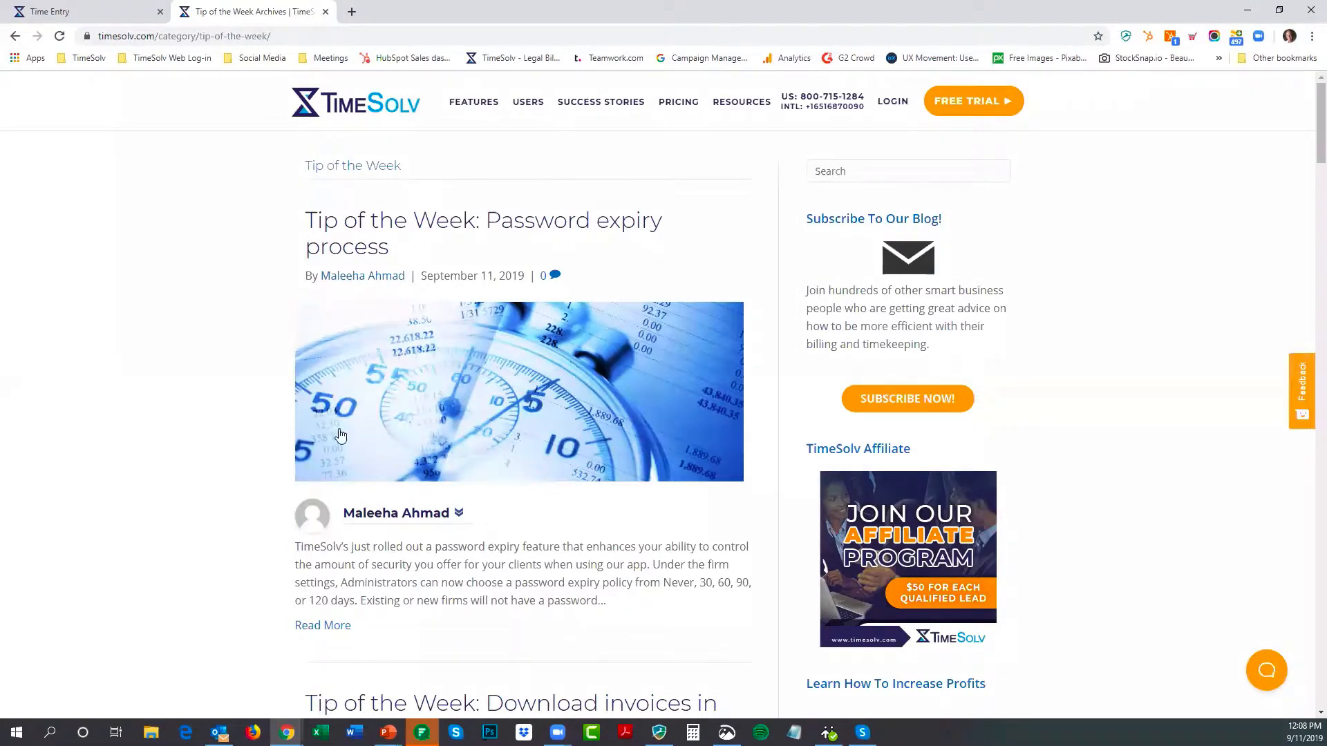
Find the Tip of the Week article about the new mobile app for iOS and Android and read it.
scroll(257, 410, down, 7)
scroll(257, 410, down, 11)
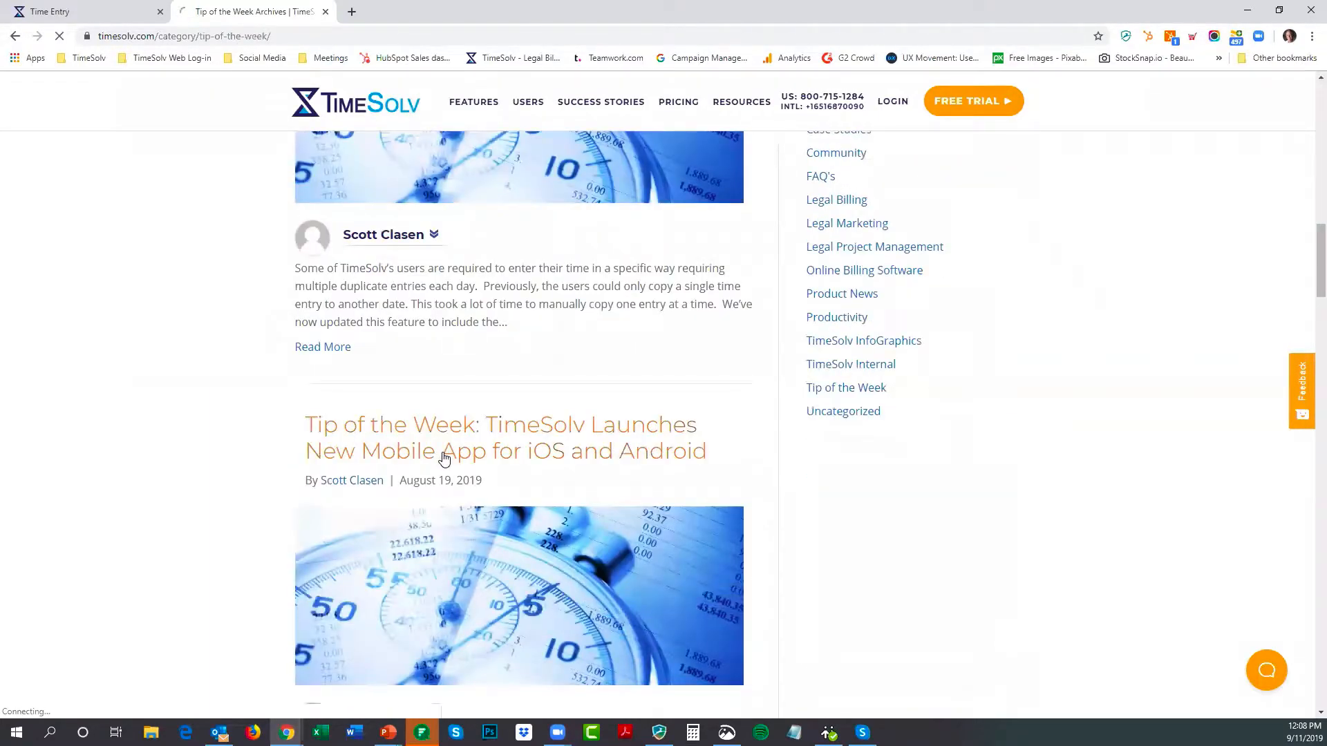
click(444, 457)
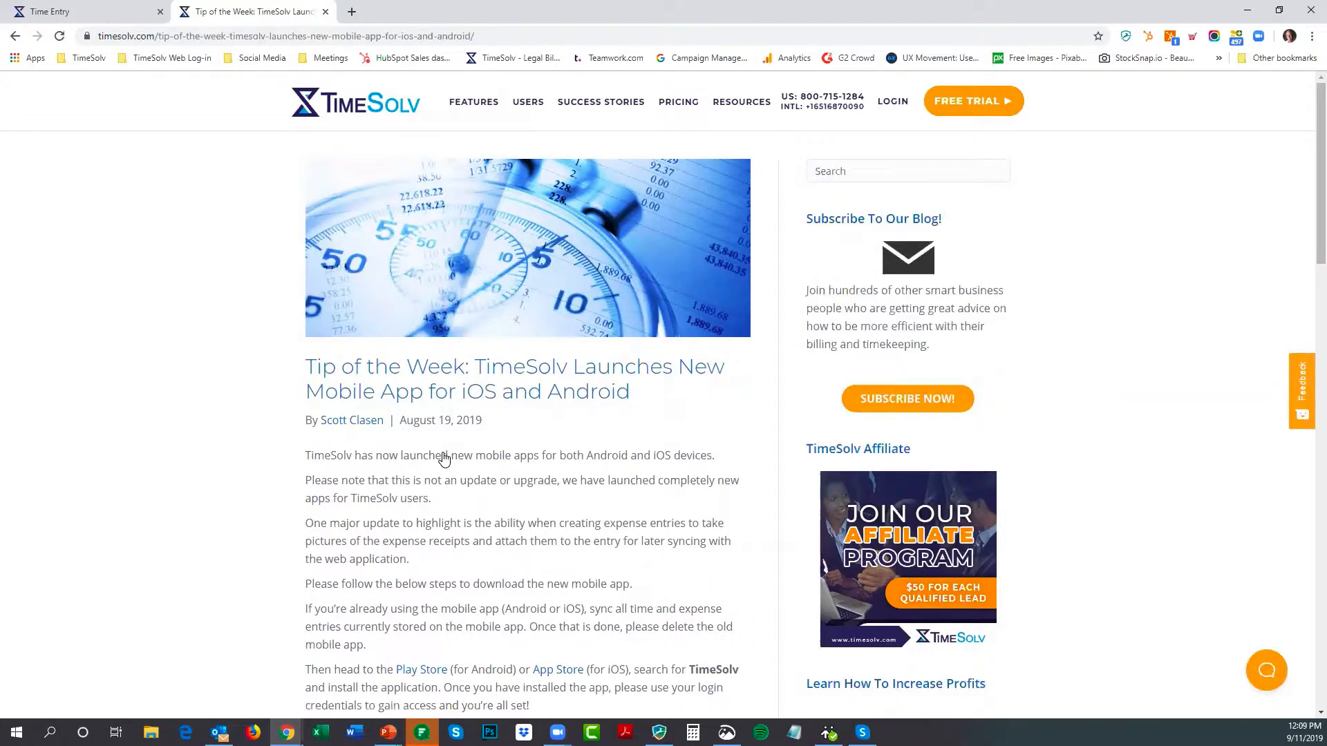
scroll(262, 386, down, 4)
scroll(263, 389, up, 1)
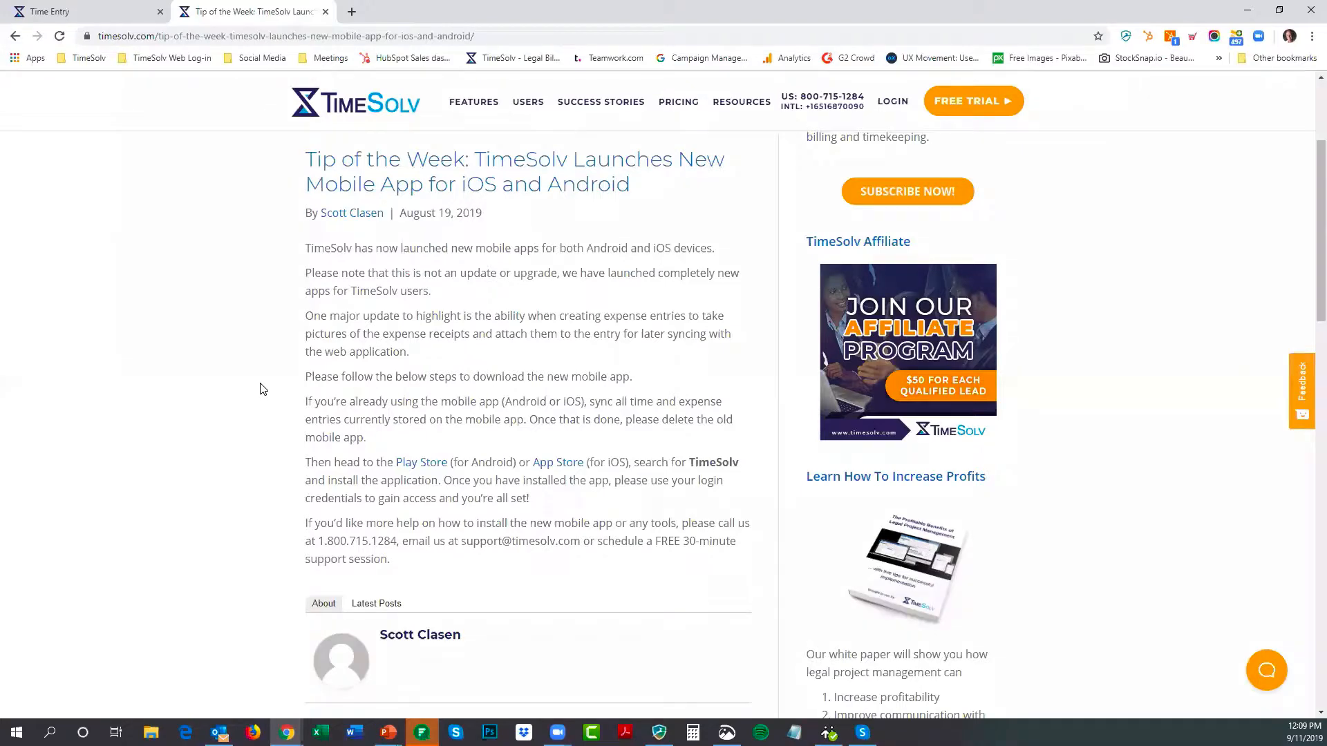
Go to the Expense Entry page and view the receipt file picker, closing it without choosing a file.
click(55, 14)
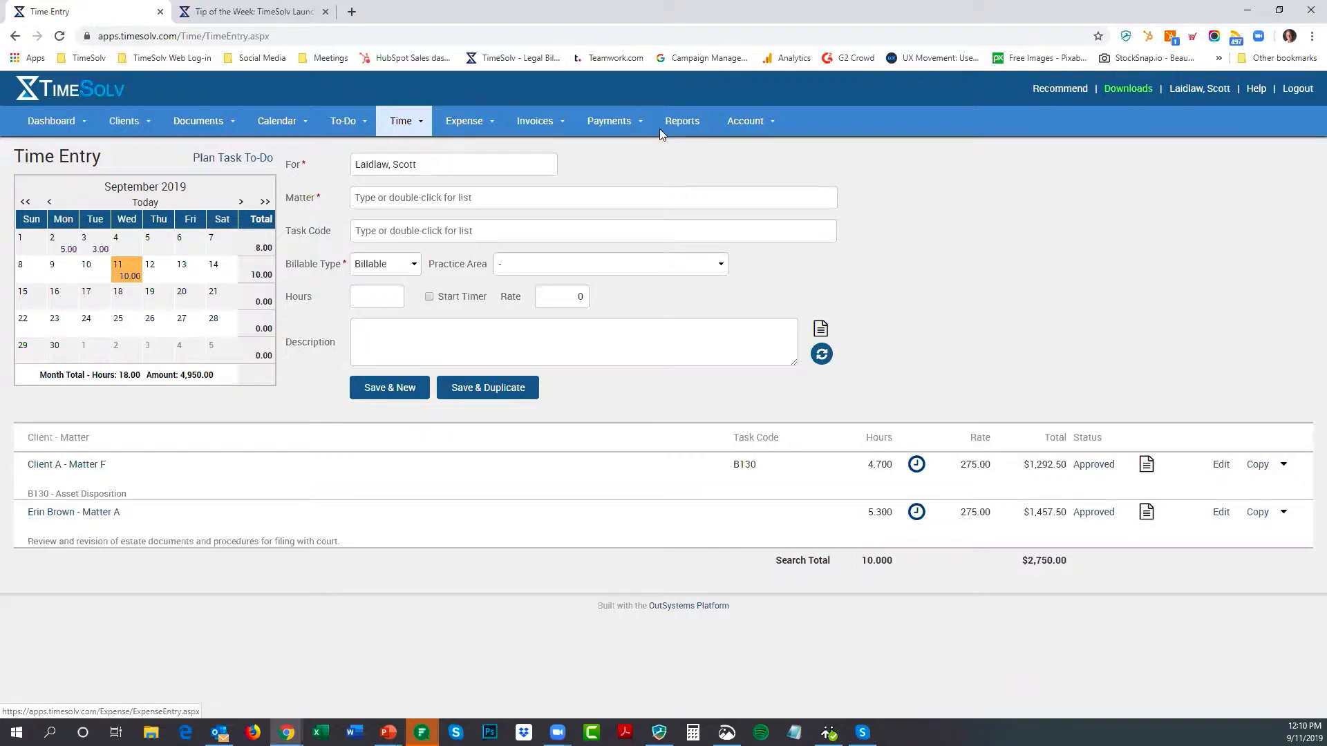
click(466, 130)
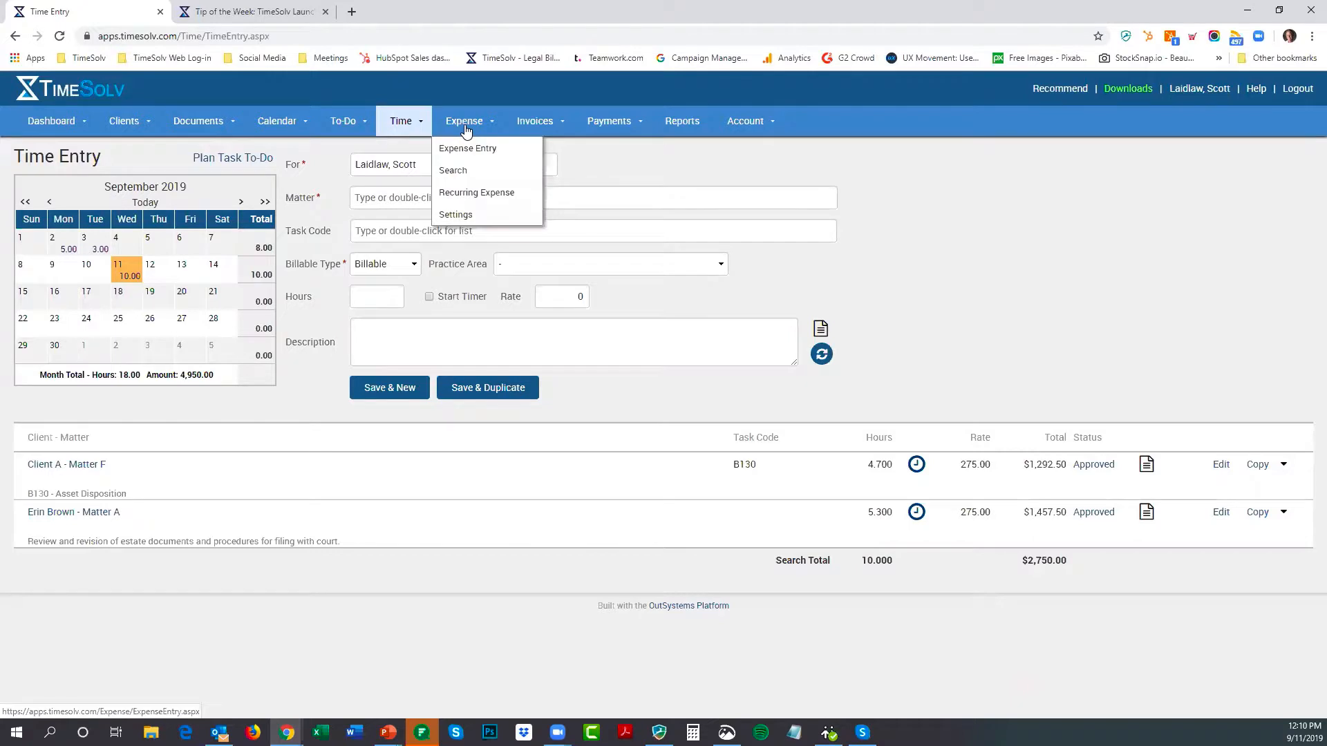
click(467, 150)
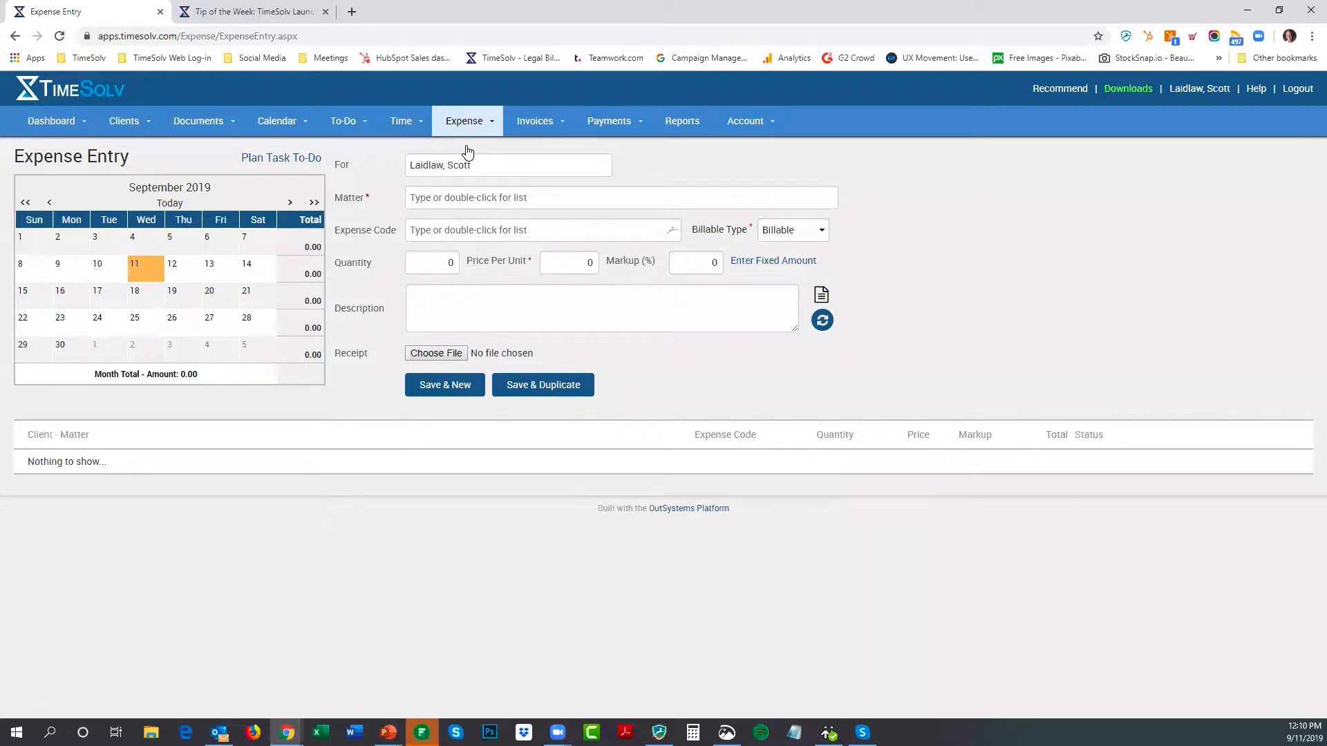
click(439, 355)
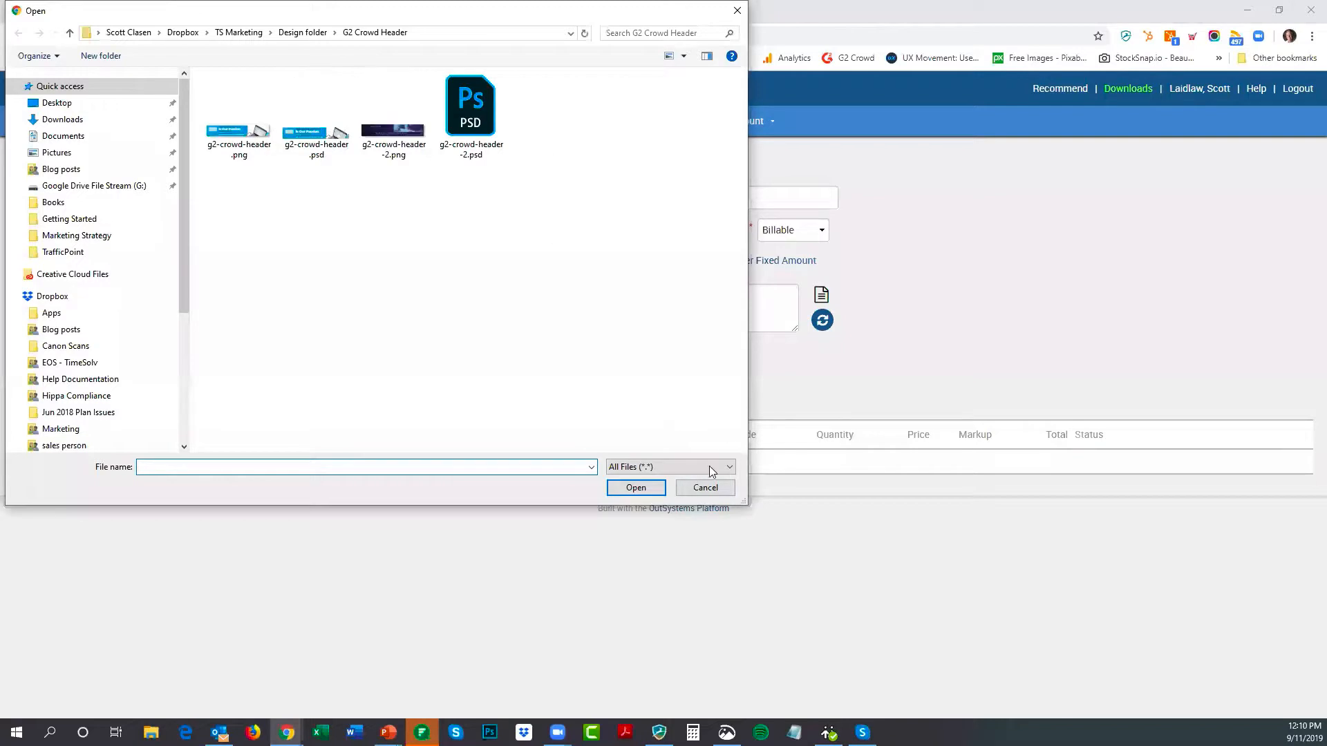
click(711, 491)
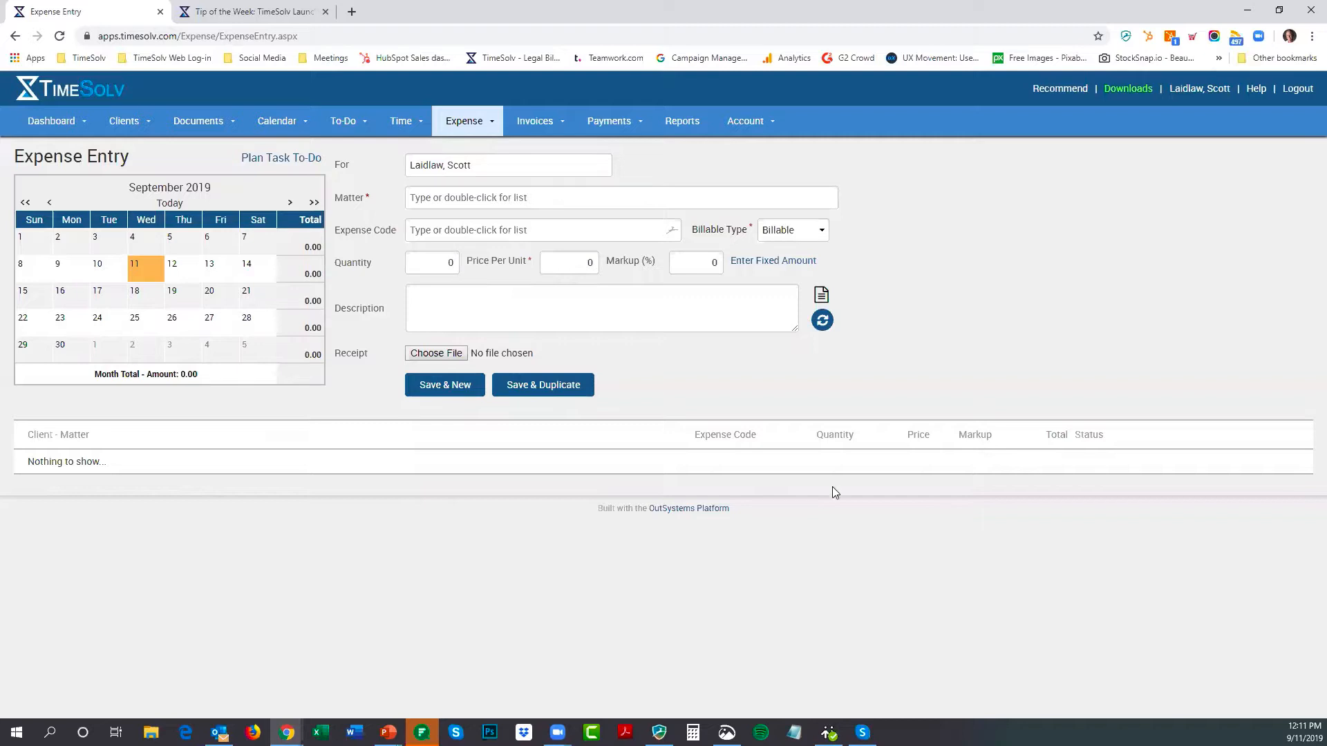
Return to the Time Entry page and review the list of description abbreviations.
click(176, 232)
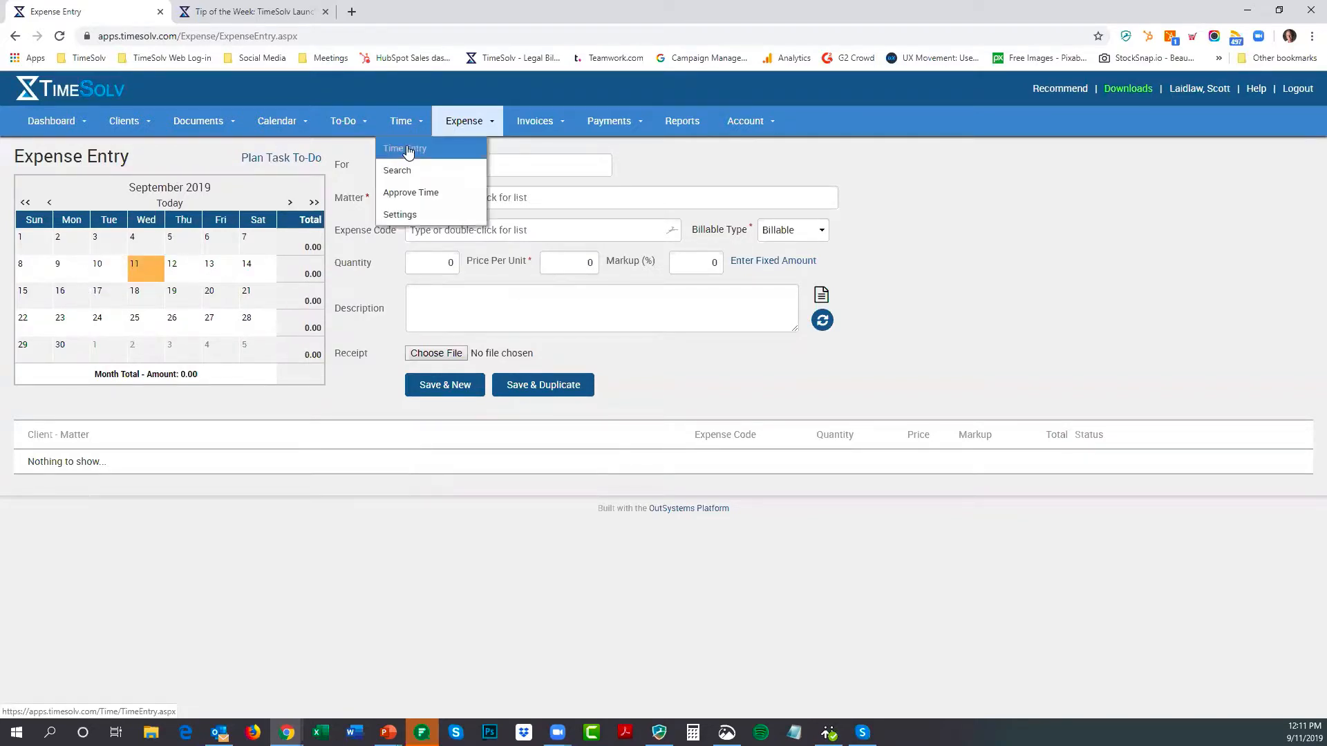
click(408, 150)
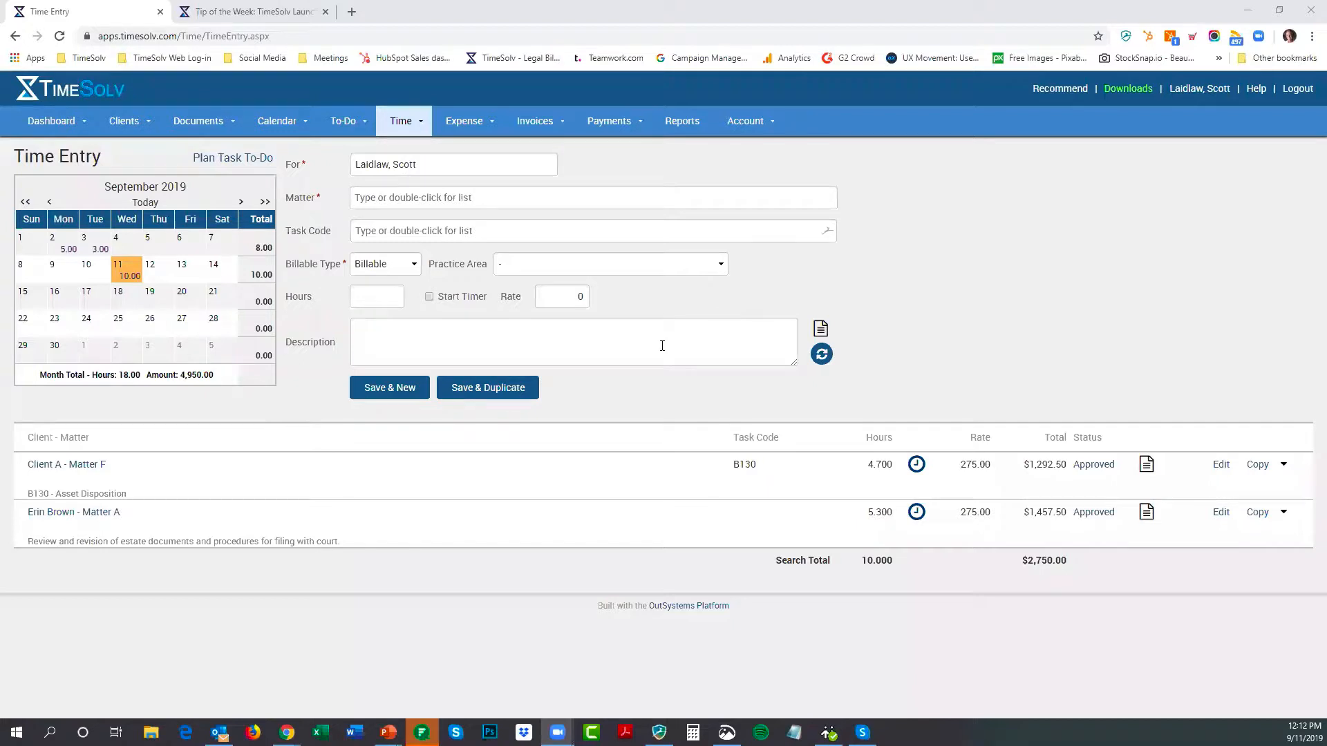
click(820, 330)
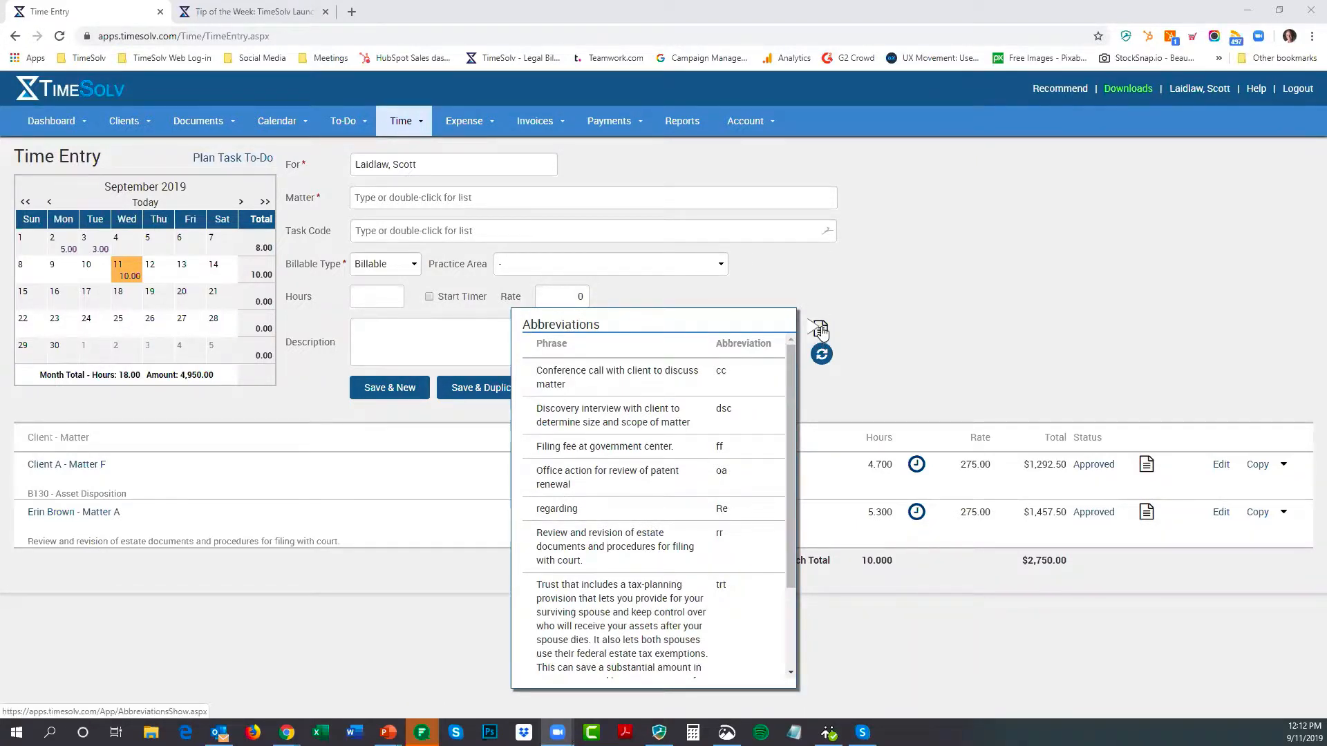
scroll(610, 389, down, 2)
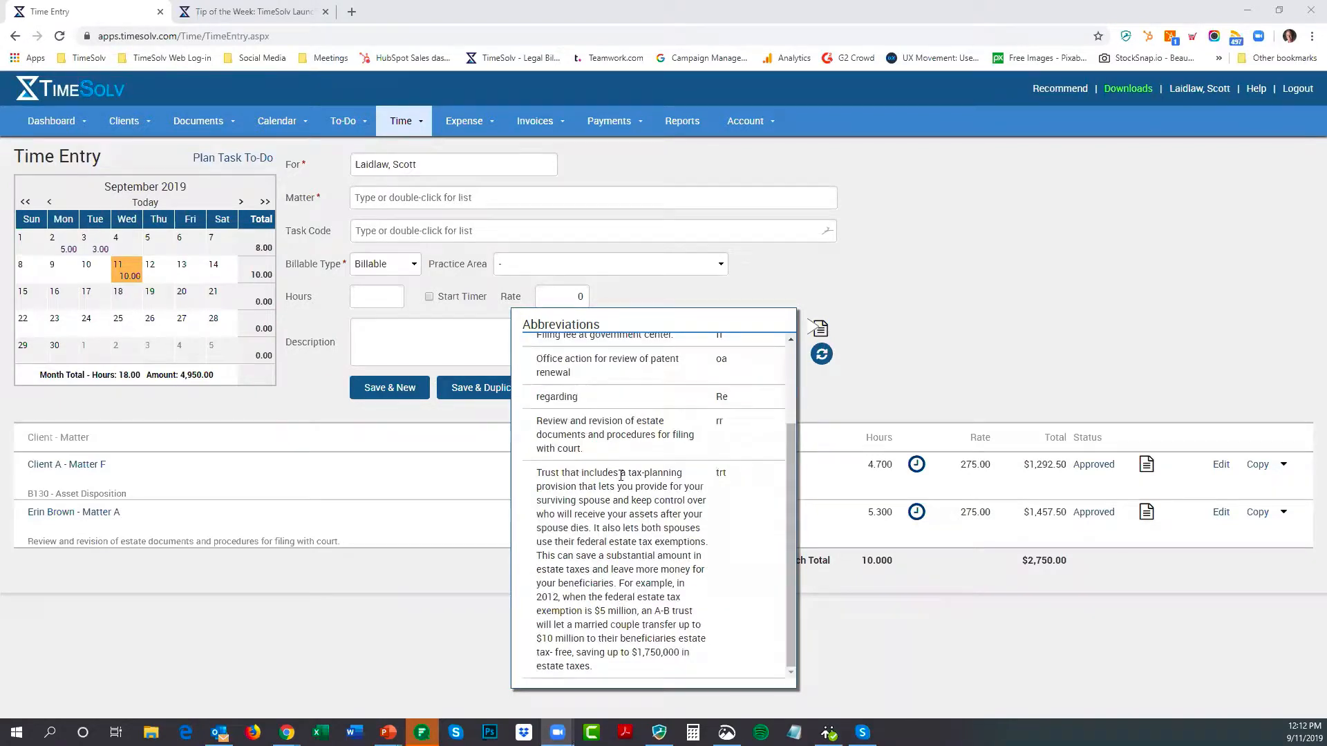
scroll(627, 484, up, 2)
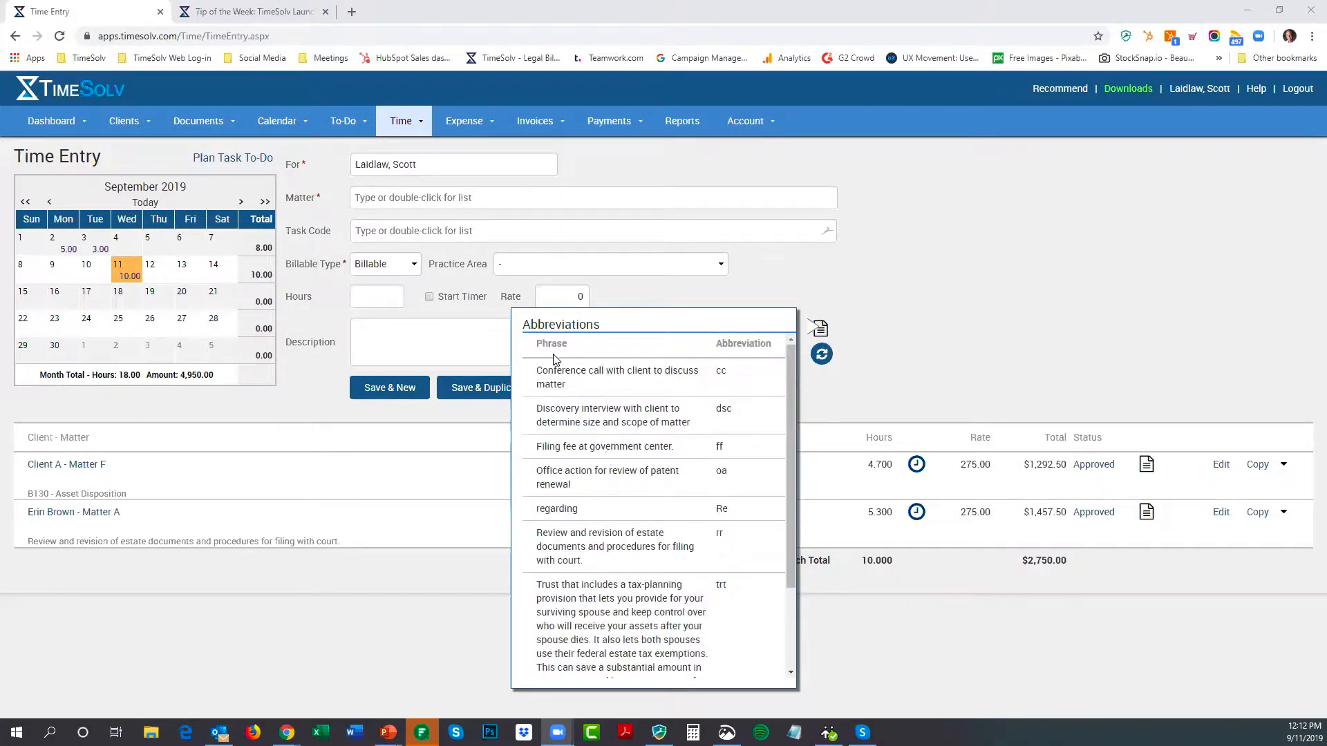
click(366, 336)
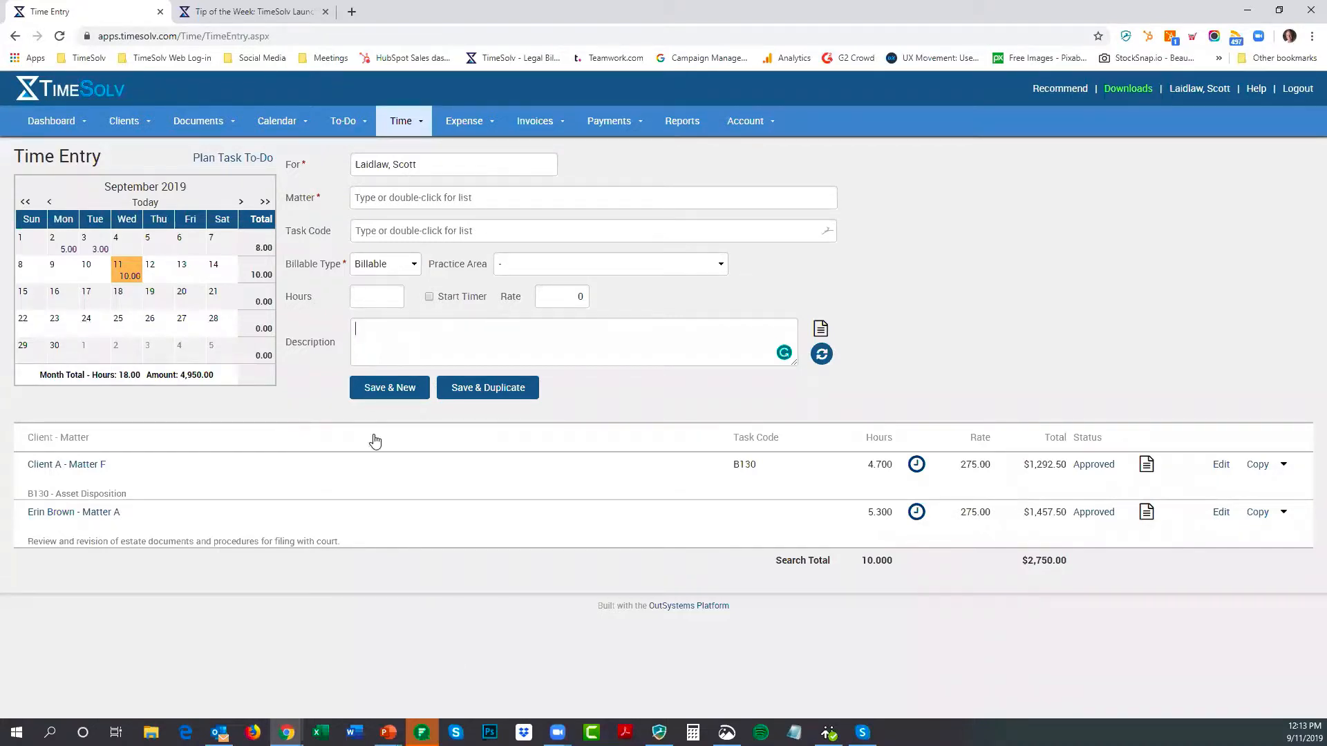
Switch to the PowerPoint slide show to view the webinar agenda, and return to the browser.
mouse_move(388, 732)
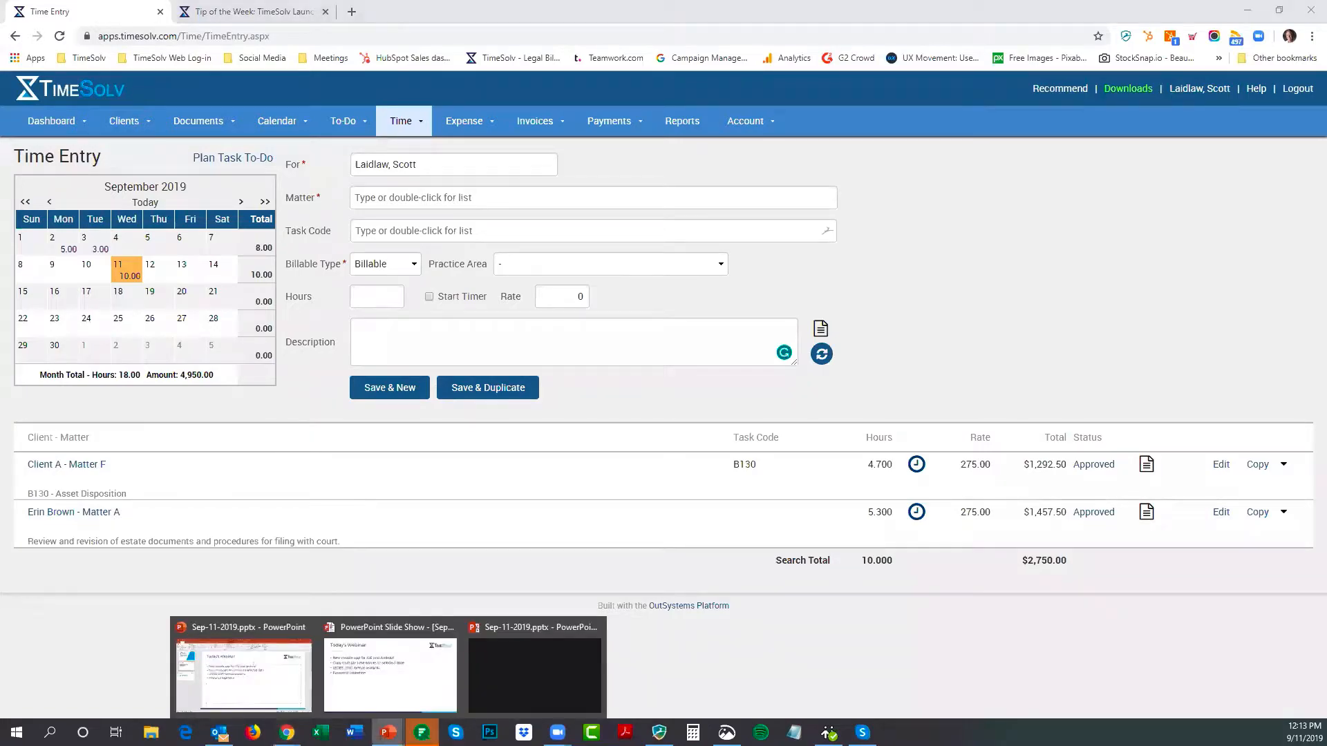
click(366, 665)
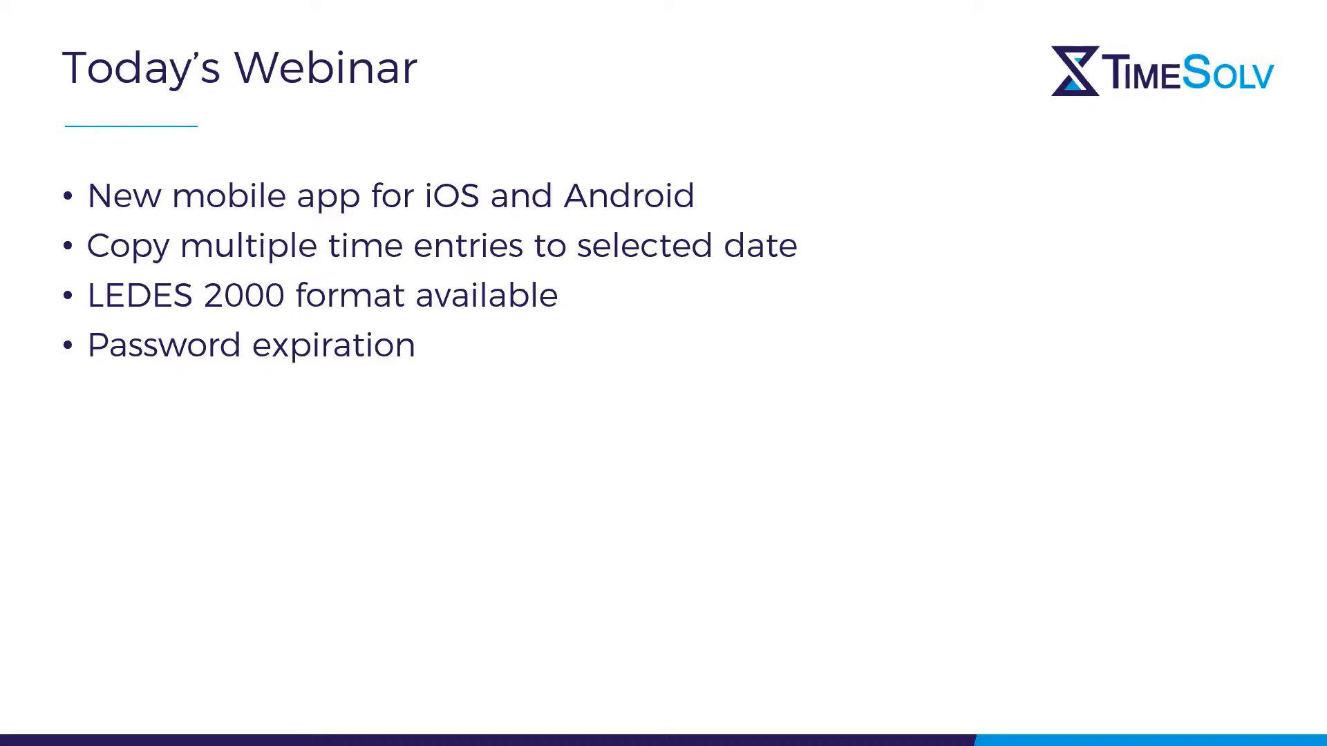
key(alt+Tab)
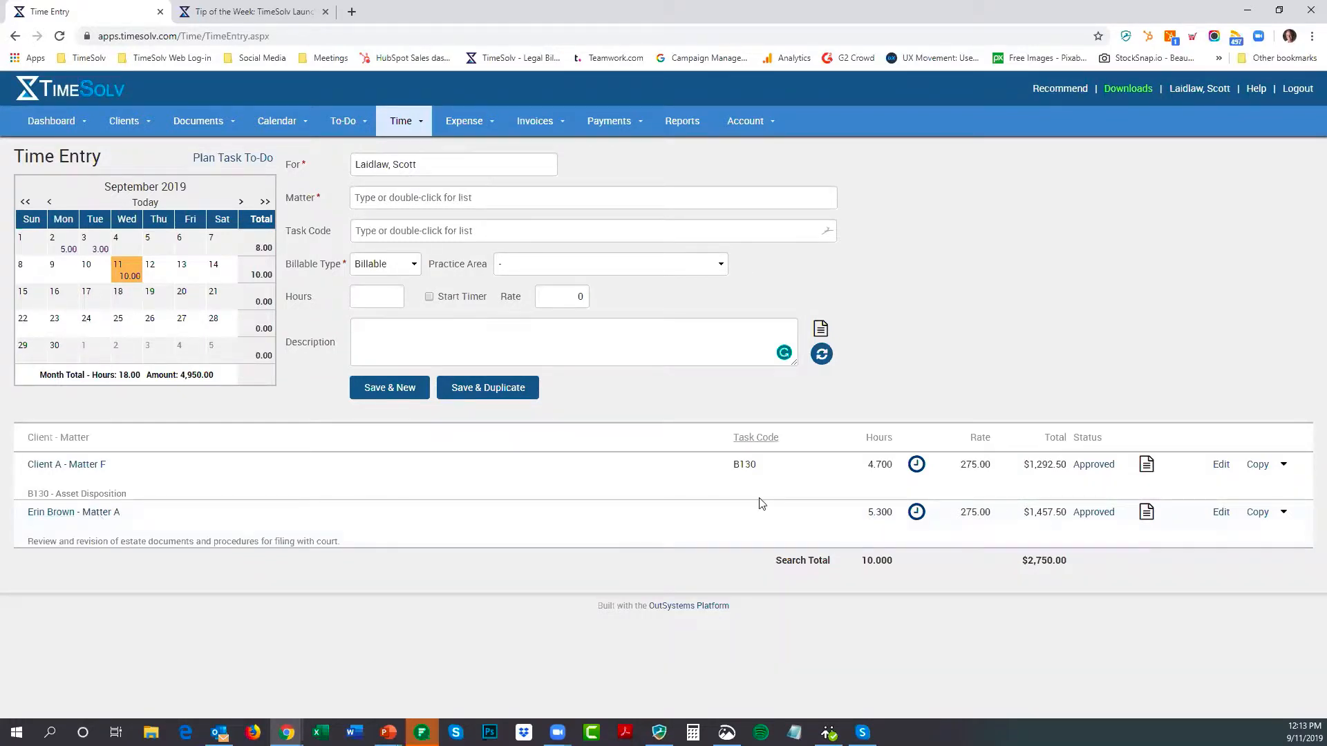
Try to copy the September 11 time entry for Client A - Matter F to September 10.
click(89, 274)
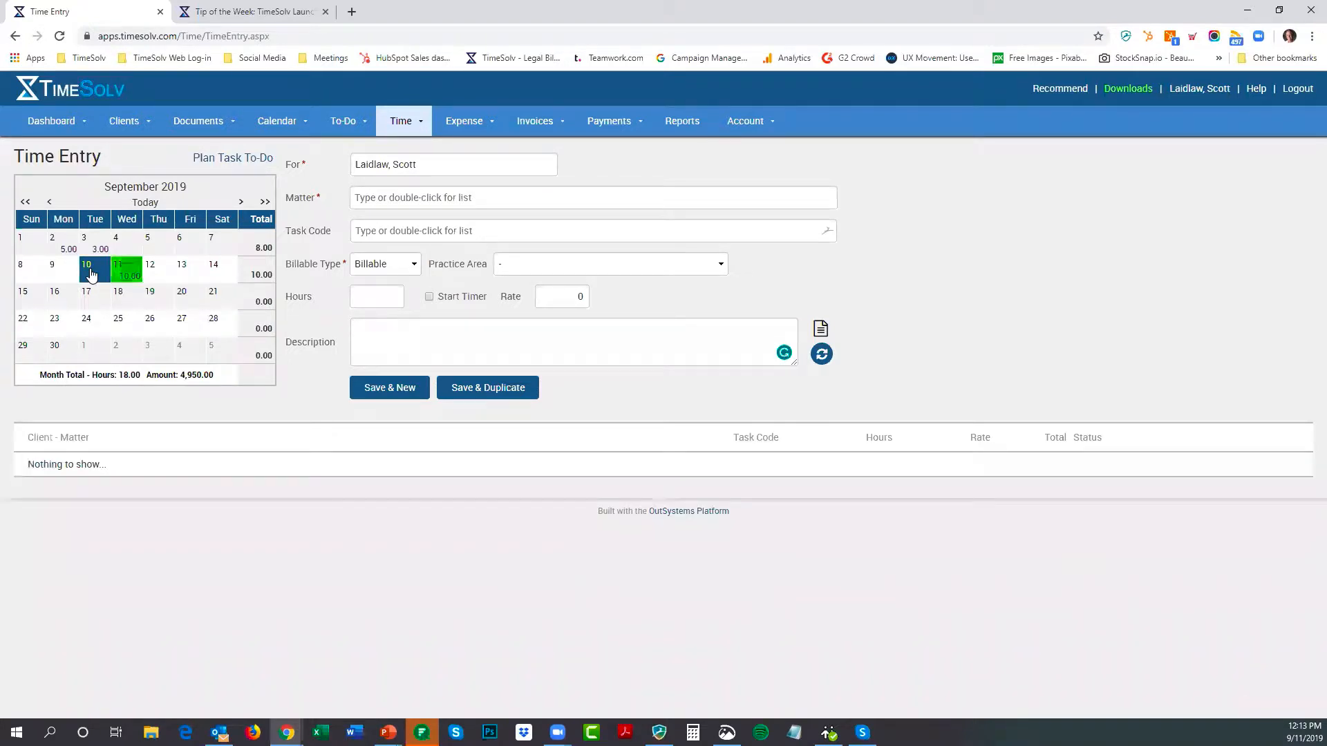
click(116, 273)
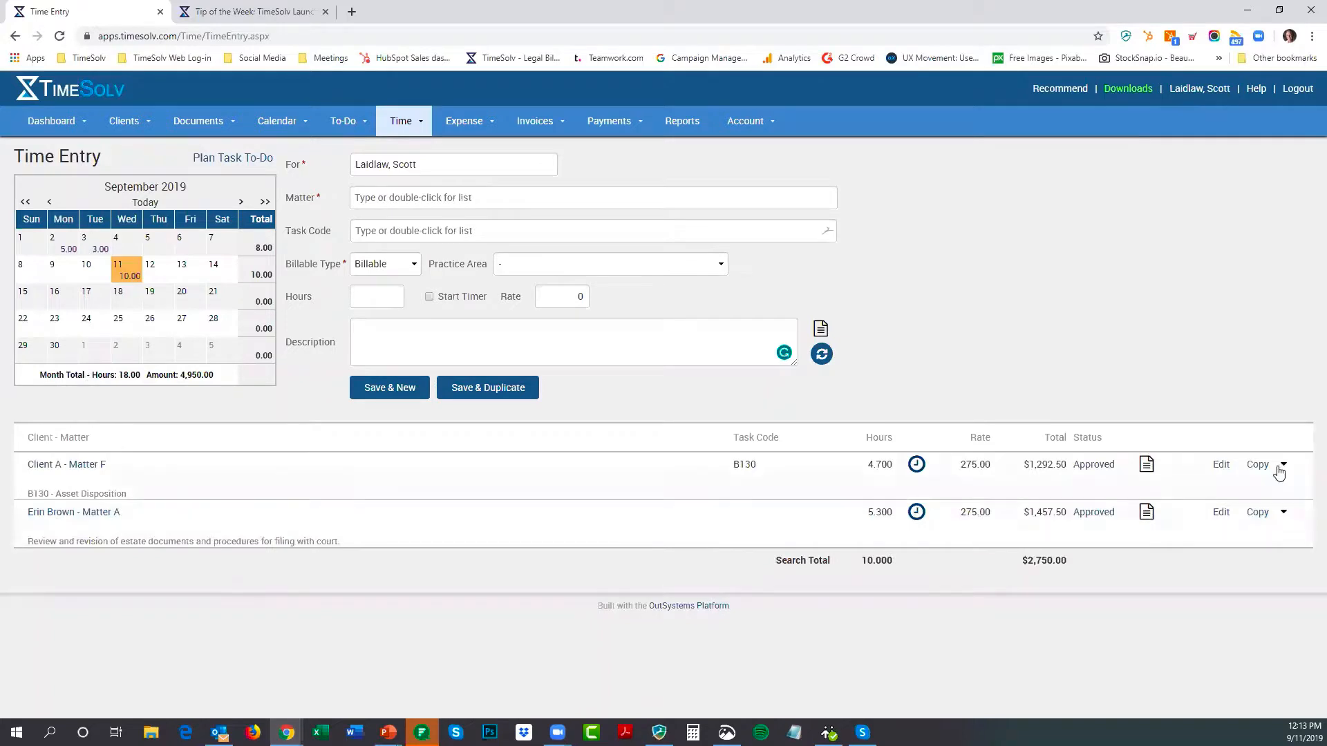
click(1252, 466)
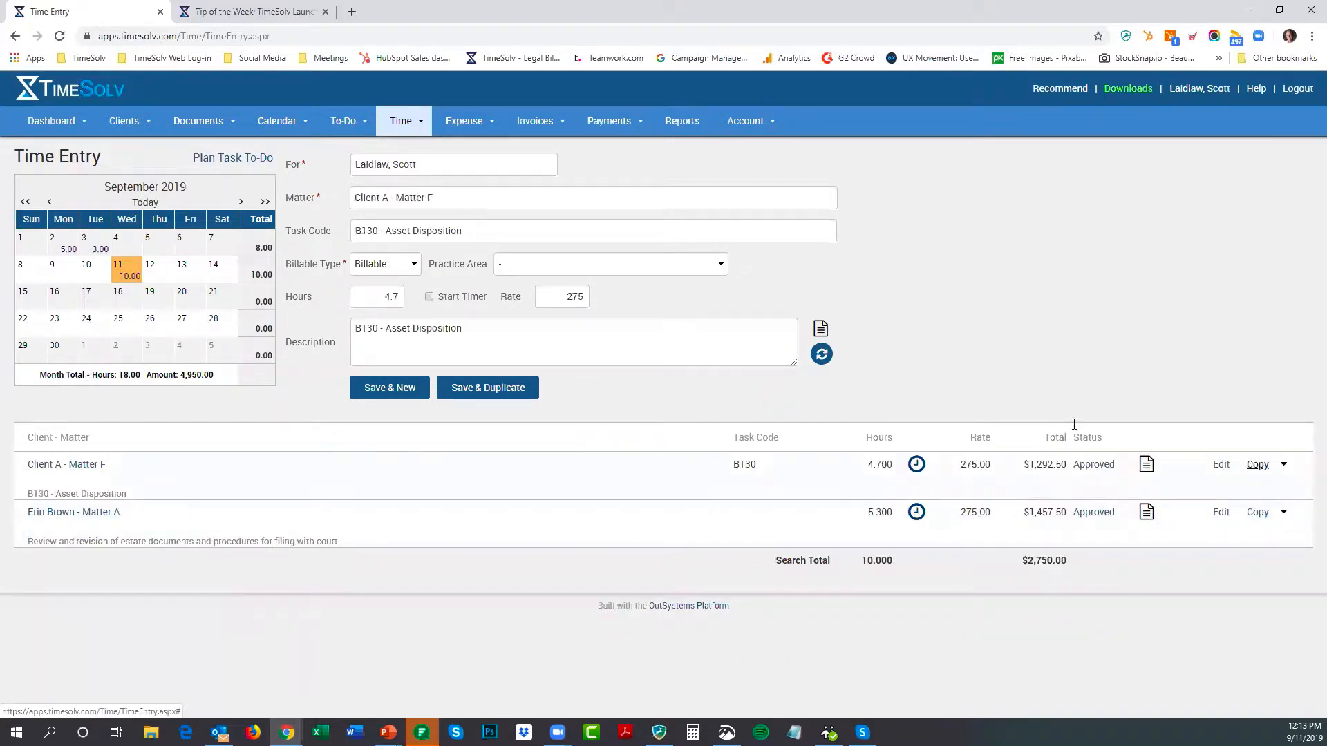
click(90, 273)
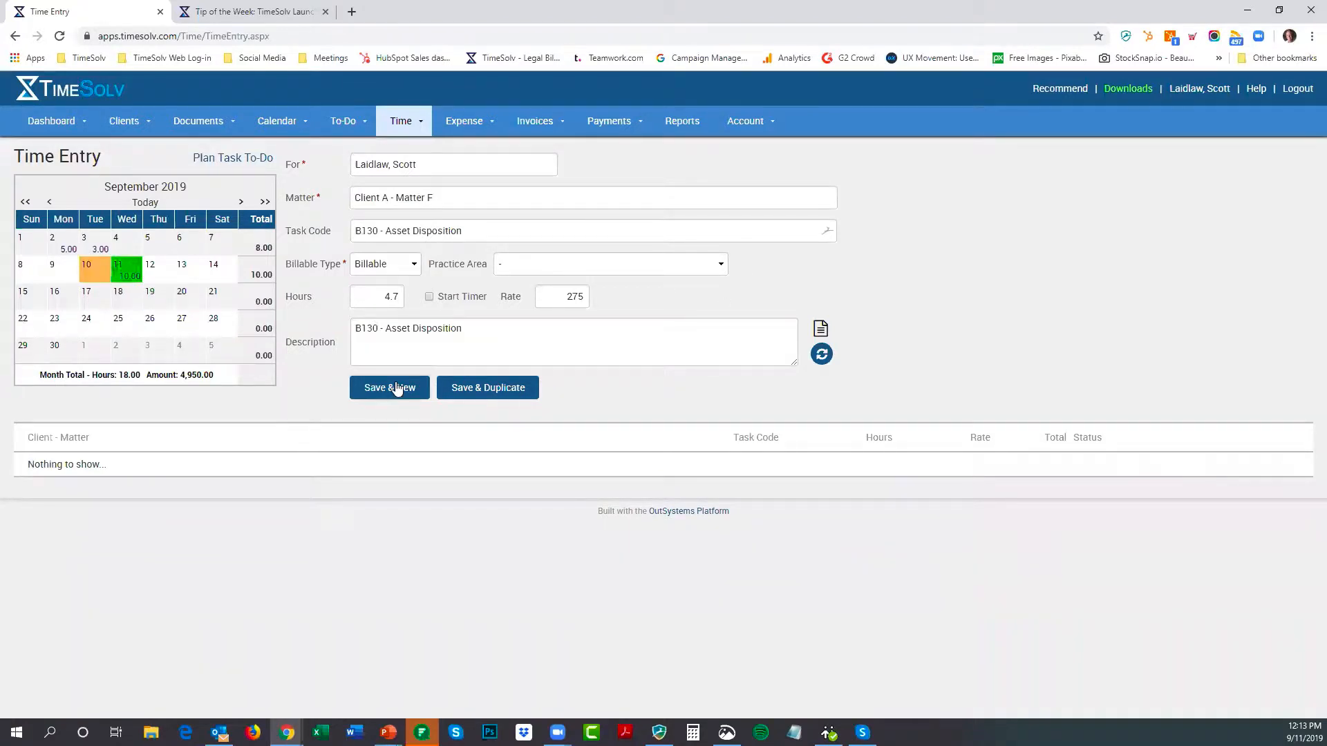
click(137, 273)
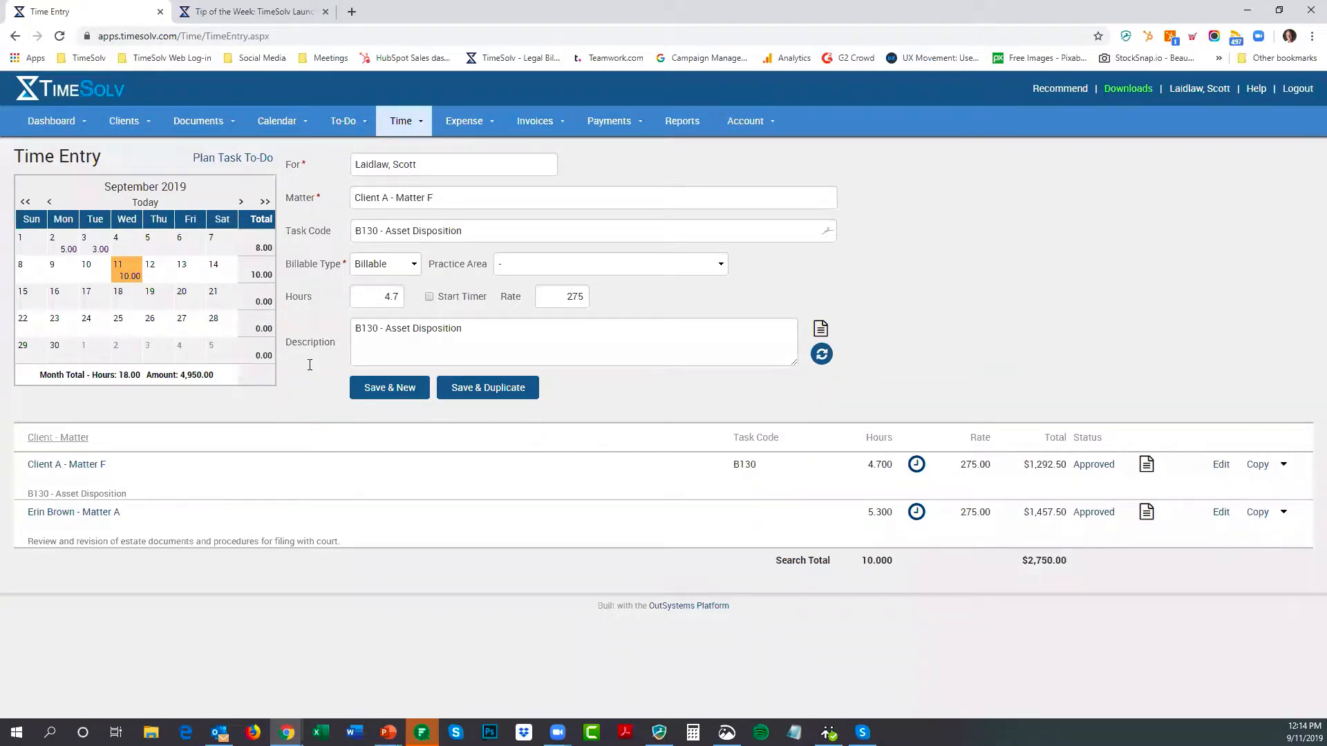
Open the time entry search and search for entries from 2019-09-11 onward.
mouse_move(400, 123)
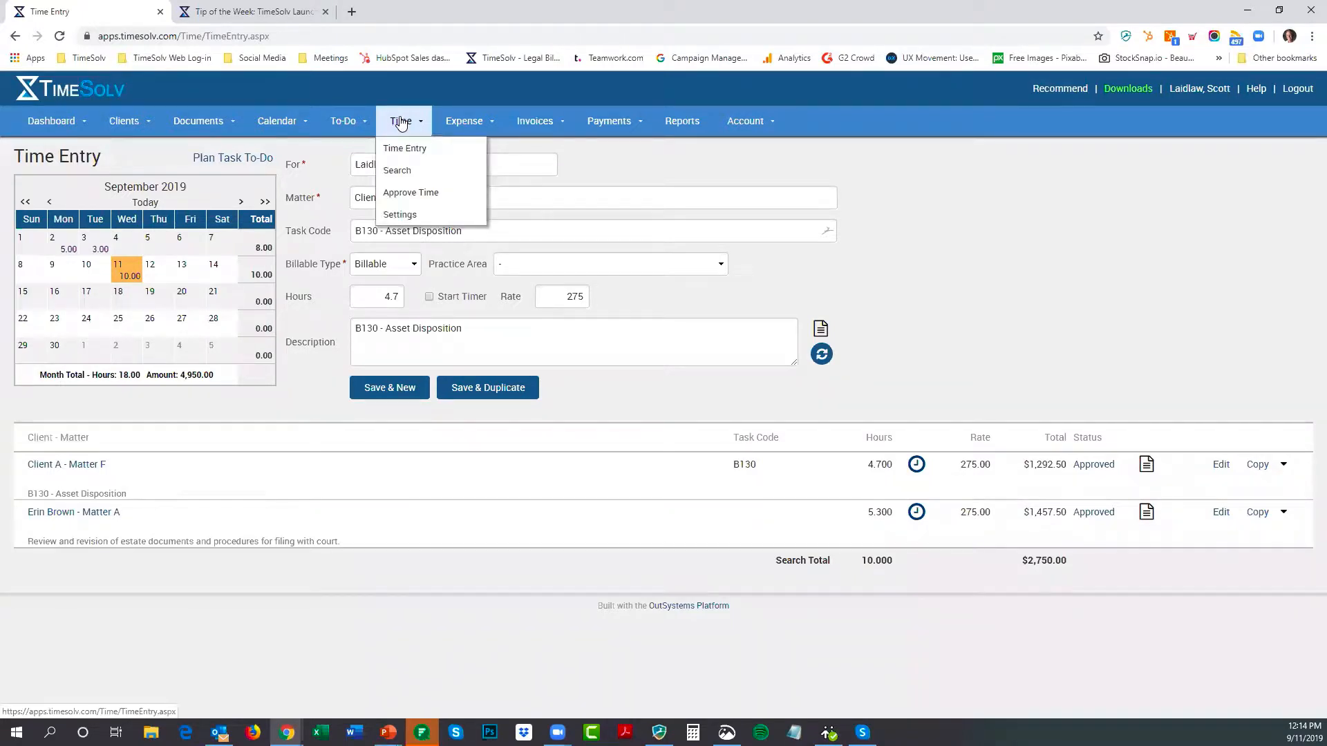
click(393, 176)
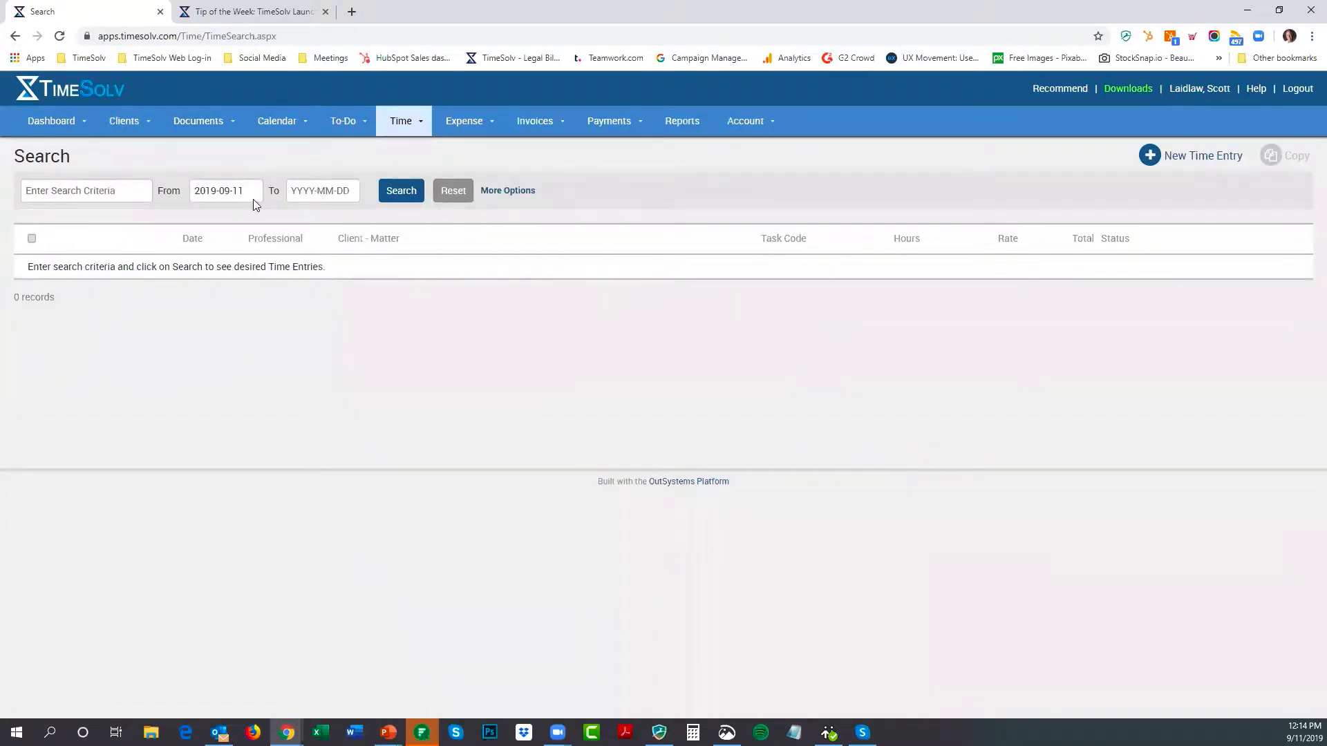
click(225, 193)
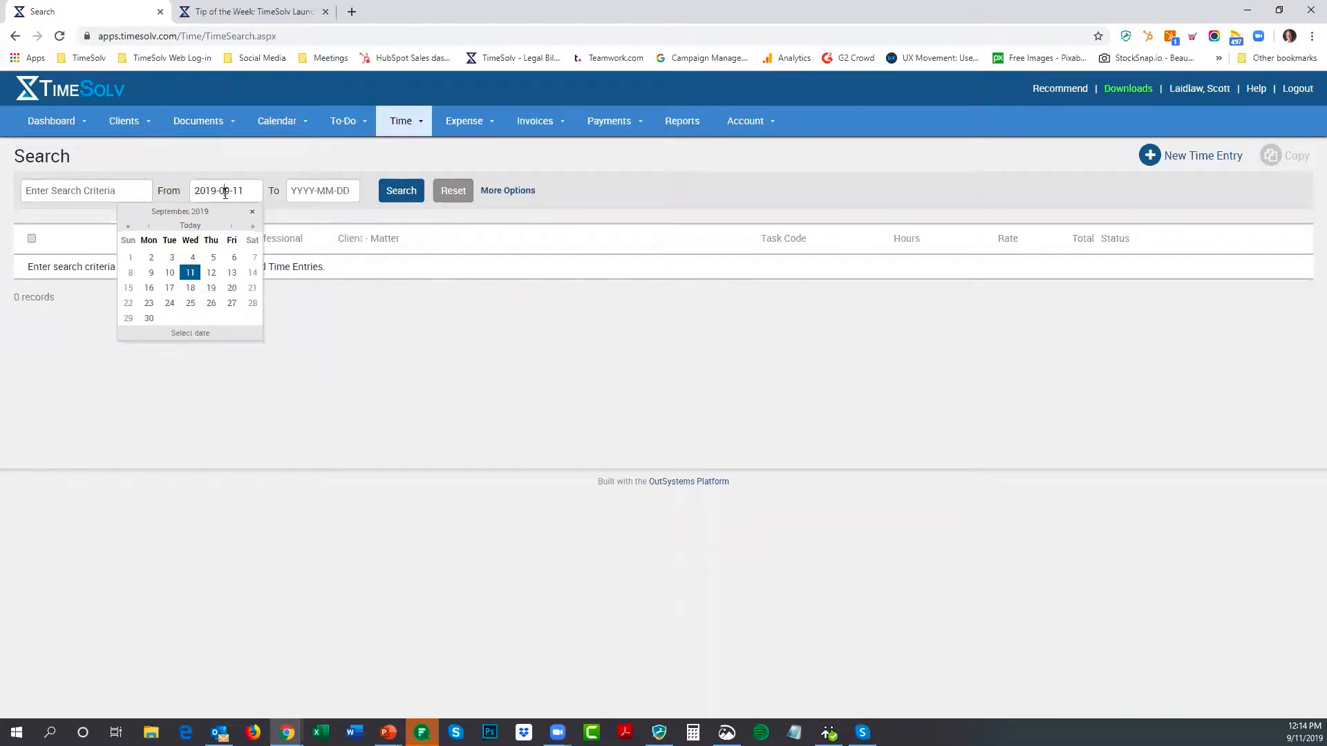
click(387, 196)
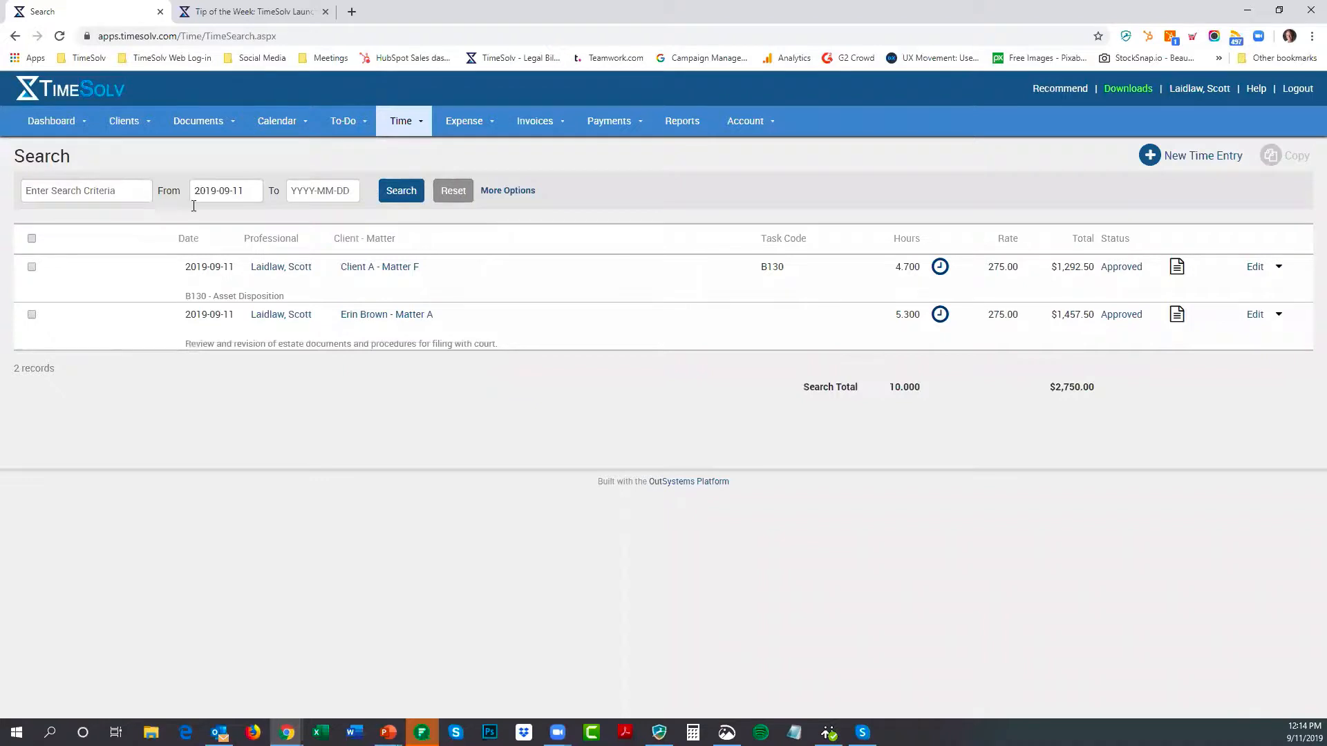
Search for time entries from 2019-08-01 to 2019-09-11 and look through the list.
click(260, 200)
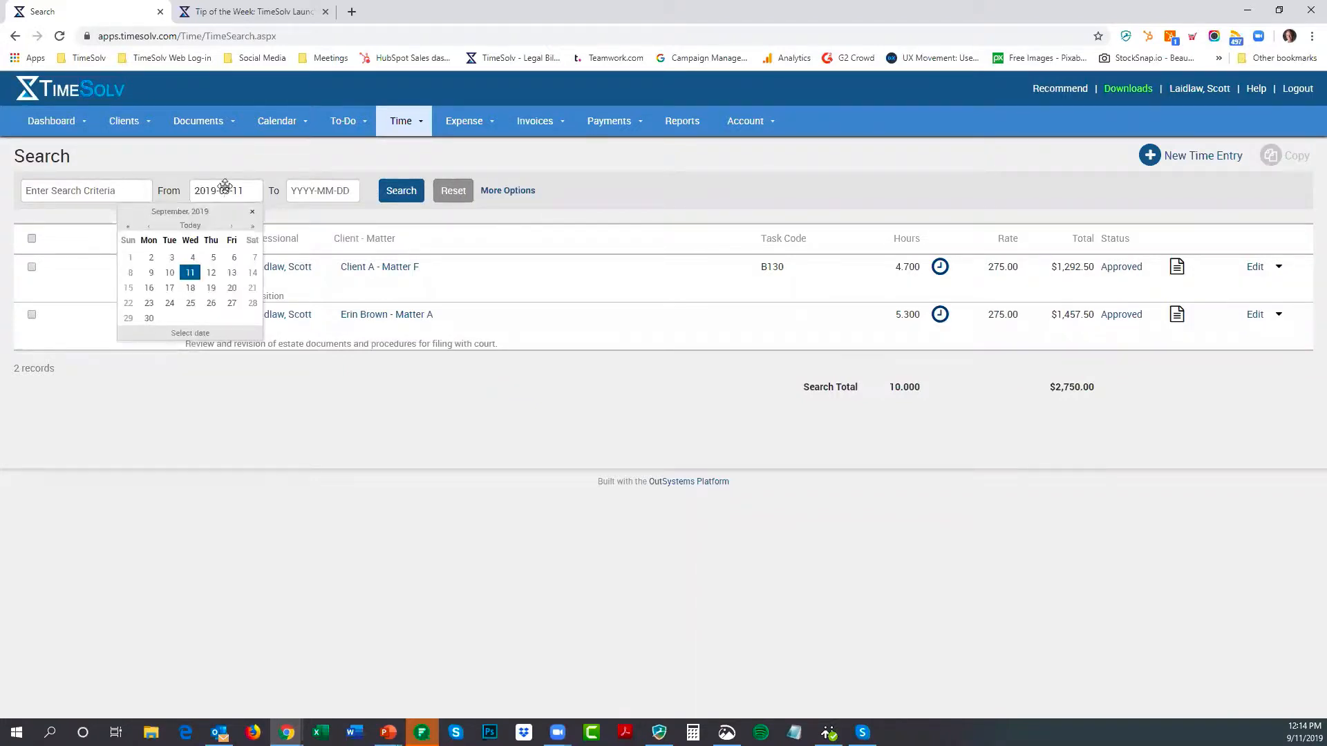
click(148, 226)
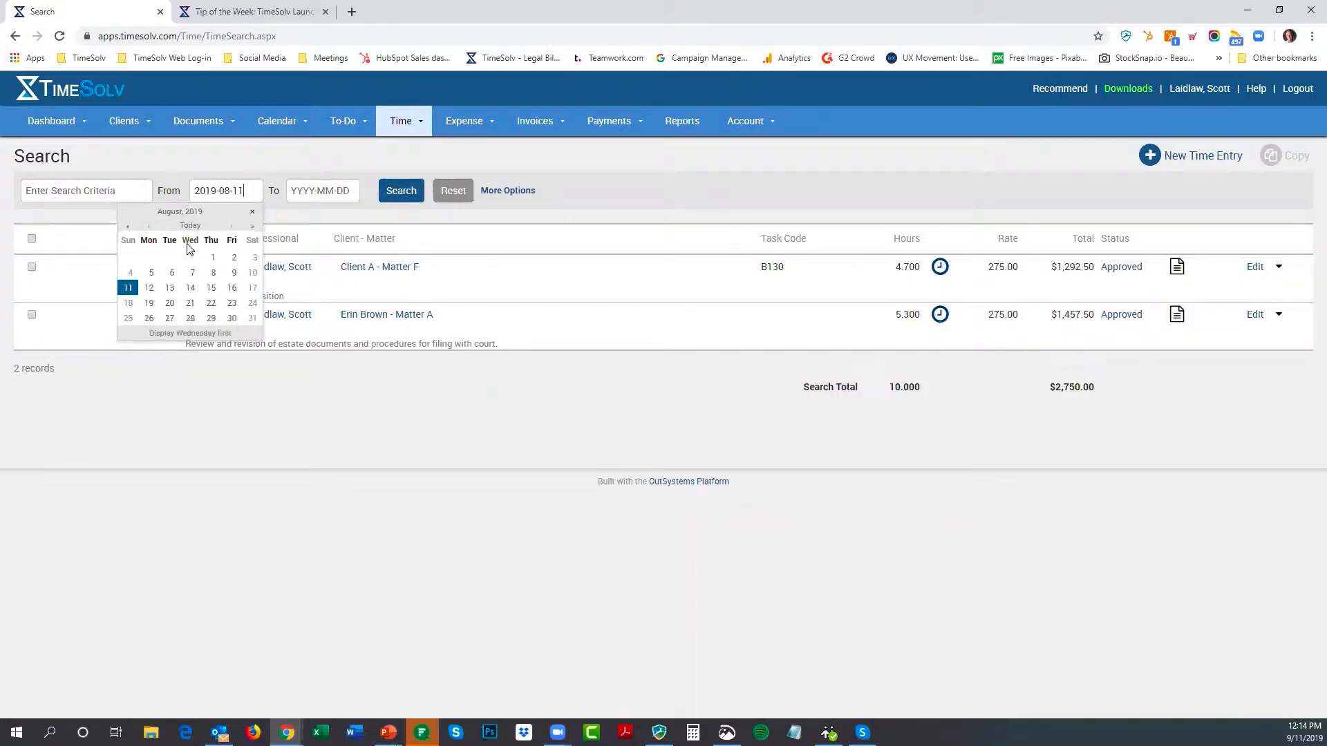
click(213, 257)
click(314, 193)
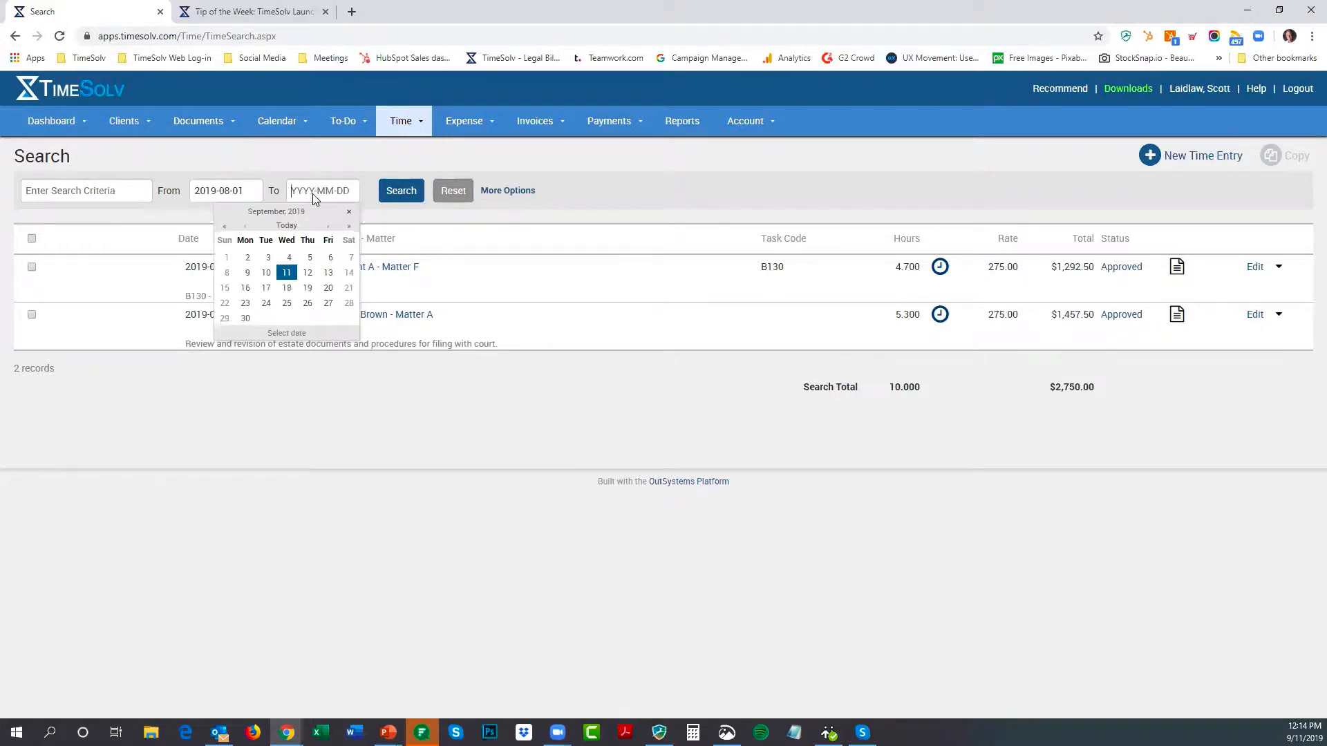
click(284, 270)
click(396, 193)
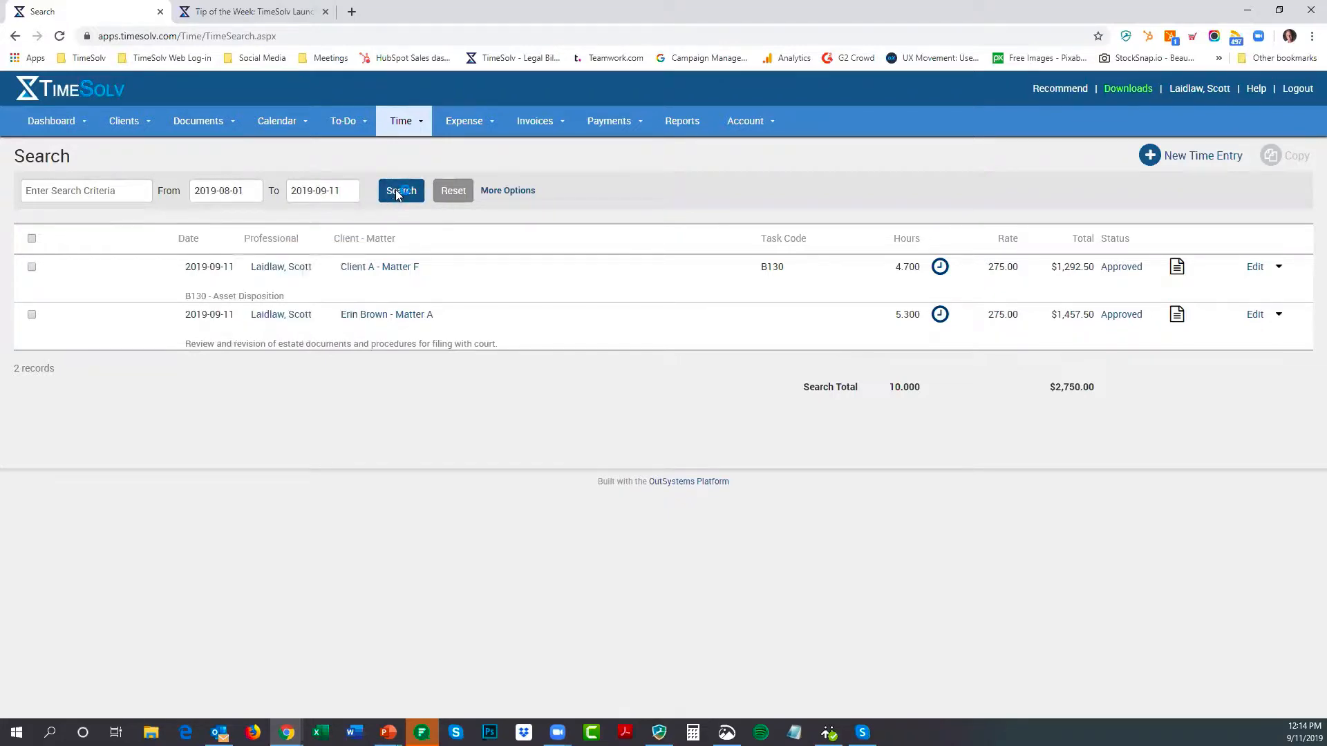
scroll(604, 407, down, 10)
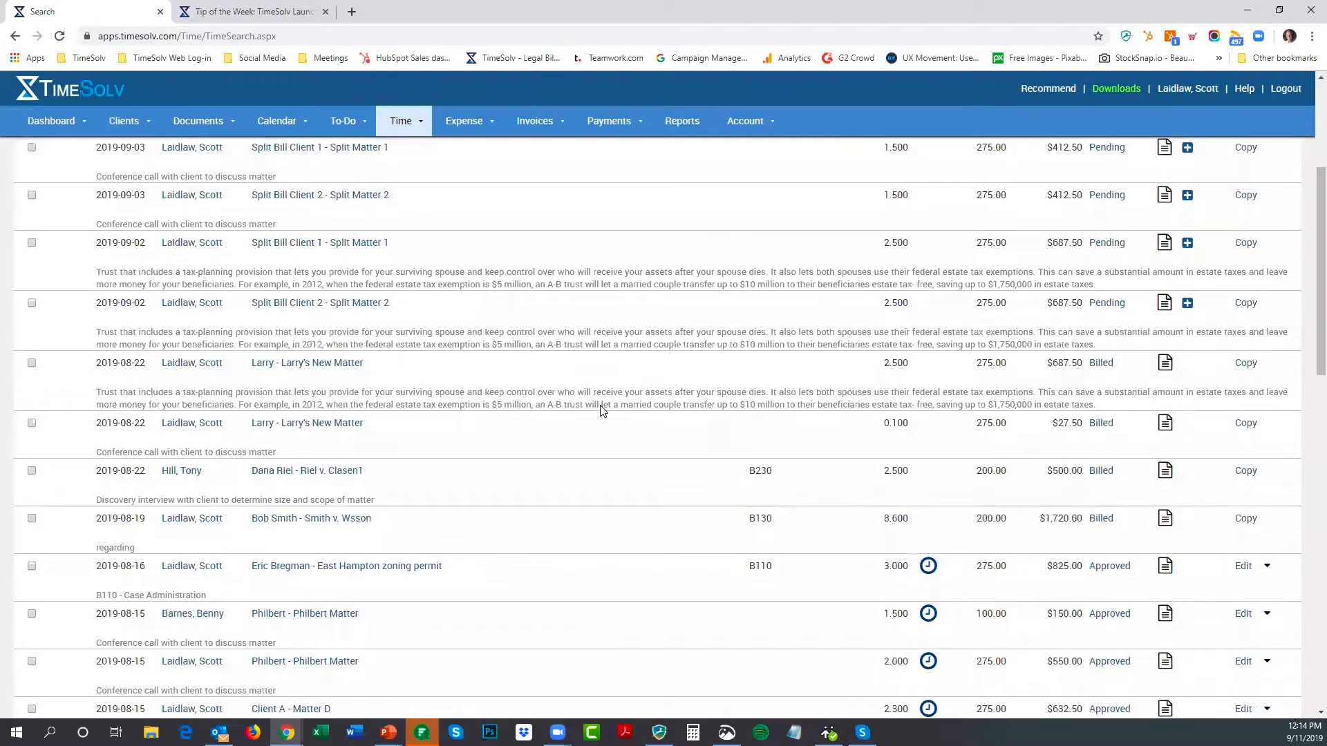
scroll(602, 412, up, 5)
scroll(223, 216, up, 5)
Narrow the time entry search to start on 2019-09-11.
click(223, 192)
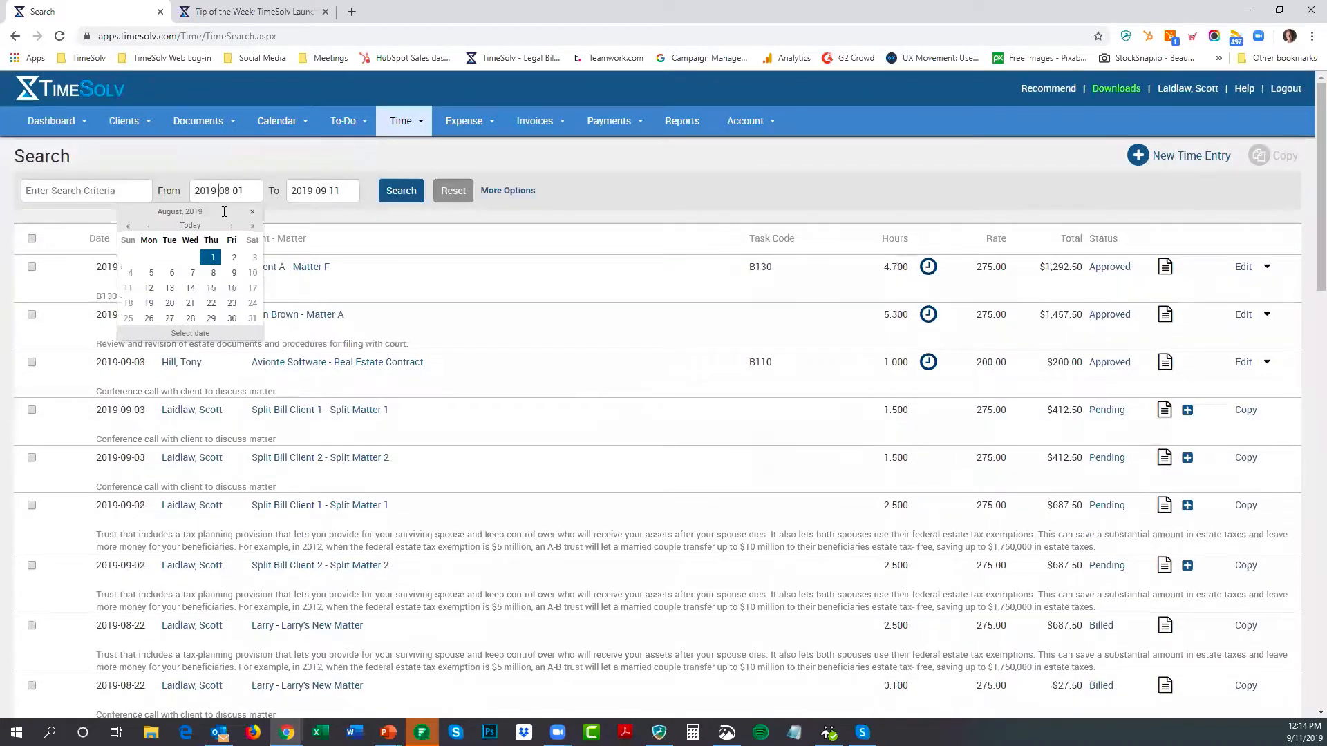
click(188, 226)
click(385, 194)
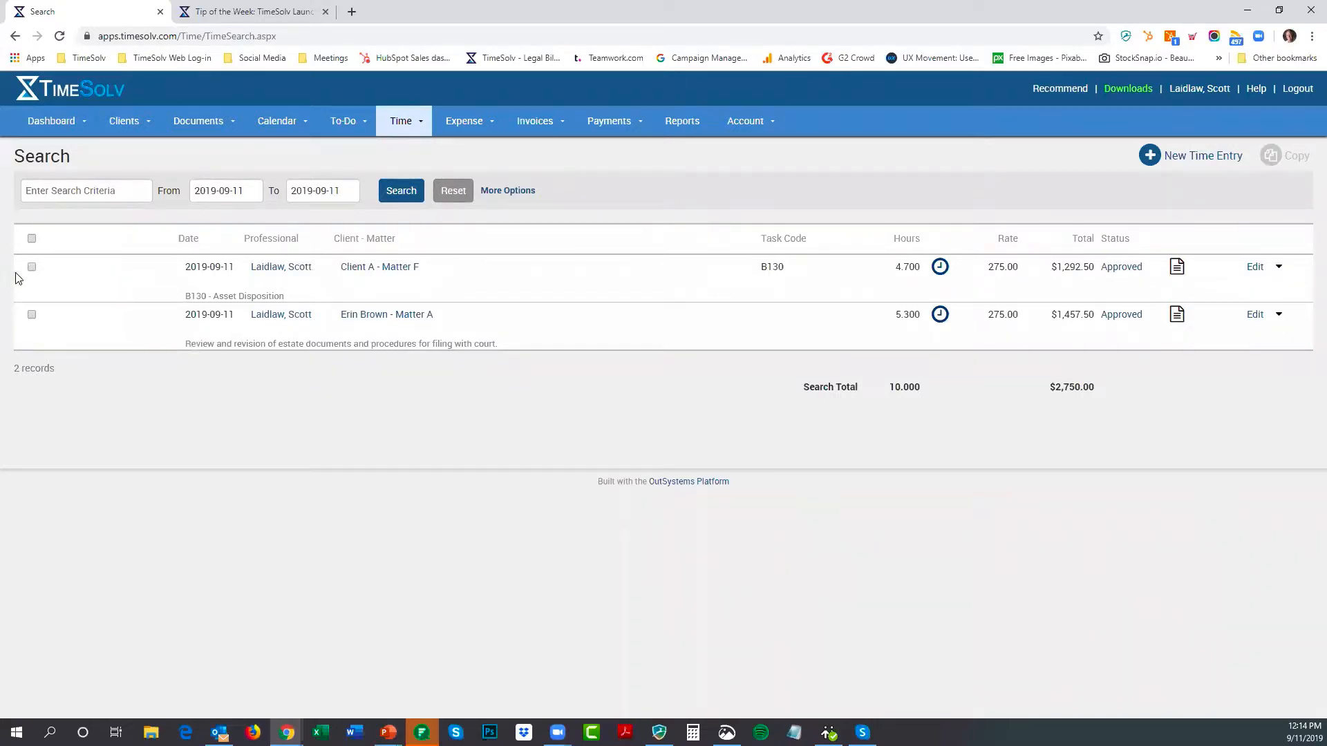
Select both September 11 time entries in the search results and copy them to 2019-09-10.
click(31, 314)
click(35, 238)
click(31, 239)
click(31, 239)
click(1297, 157)
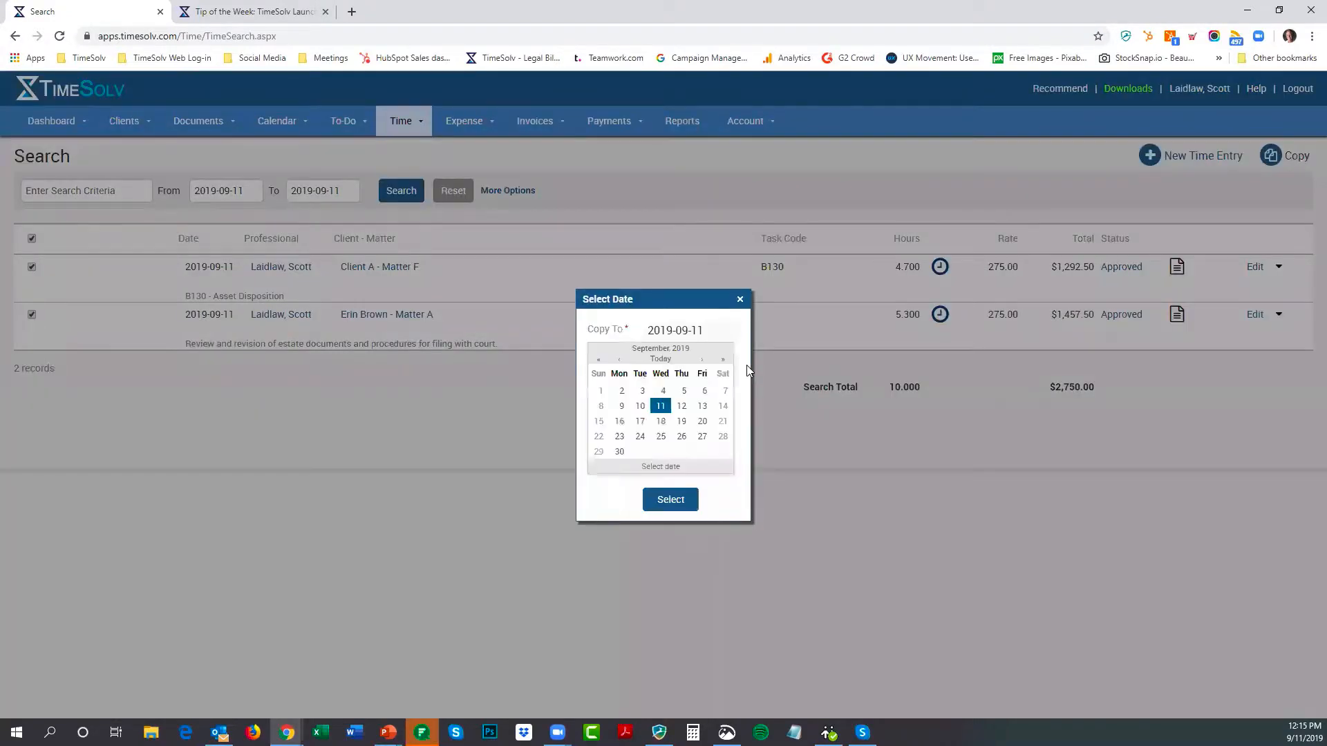
click(640, 407)
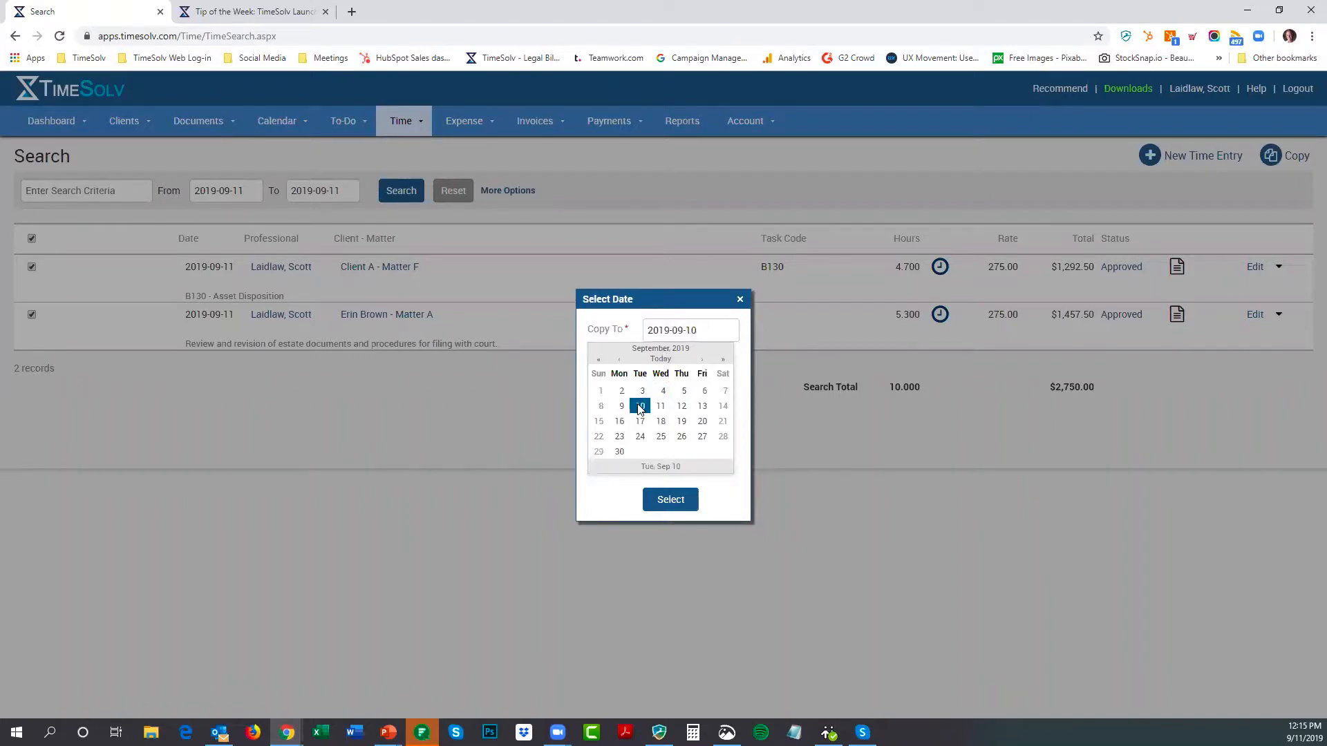
click(670, 500)
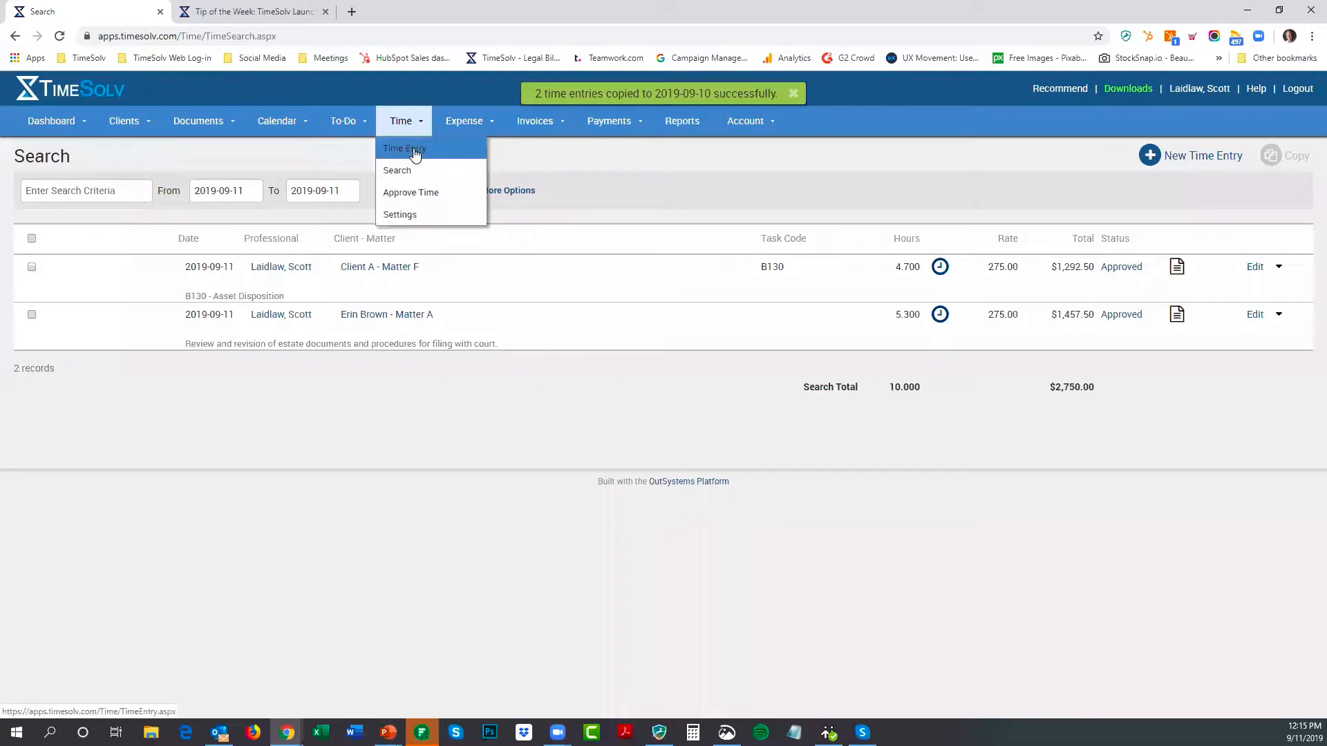
Open the September 10 time entries and update the Client A - Matter F entry to 4 hours.
click(415, 147)
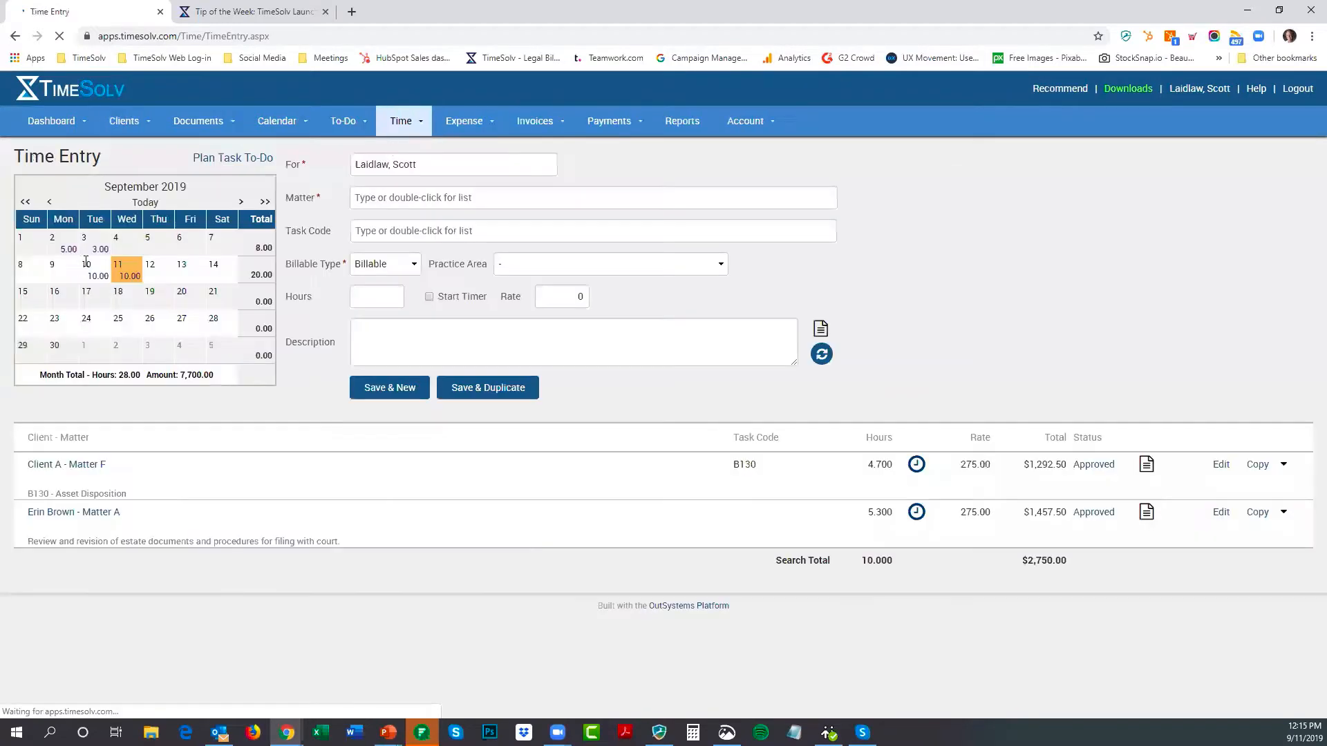
click(97, 266)
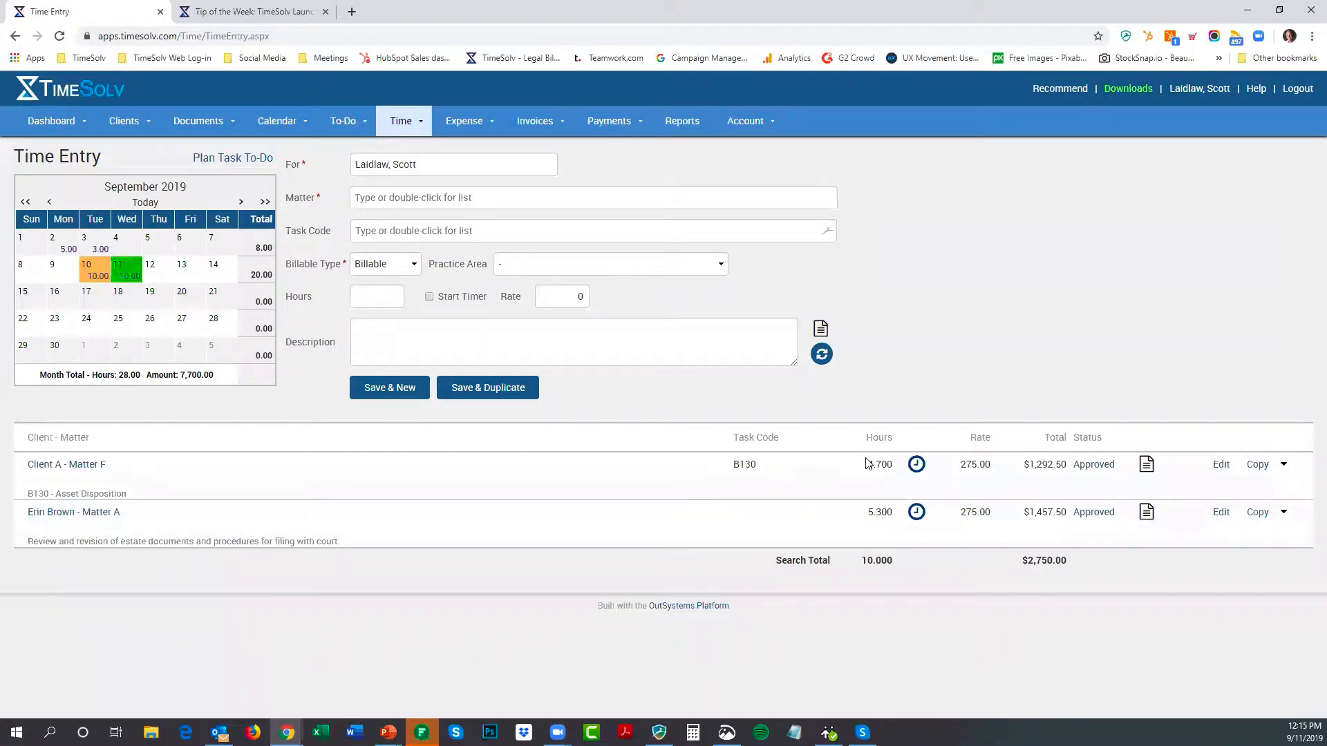
click(1220, 471)
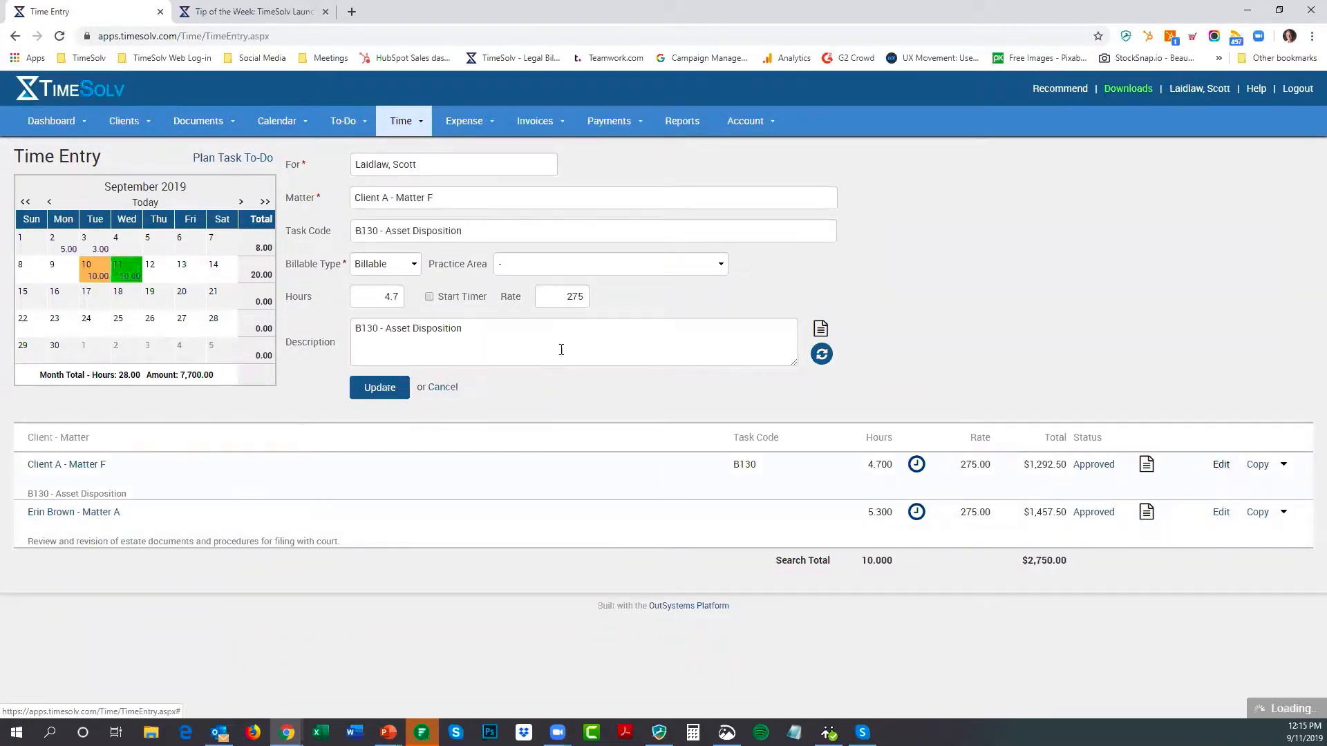
drag(388, 297, 403, 298)
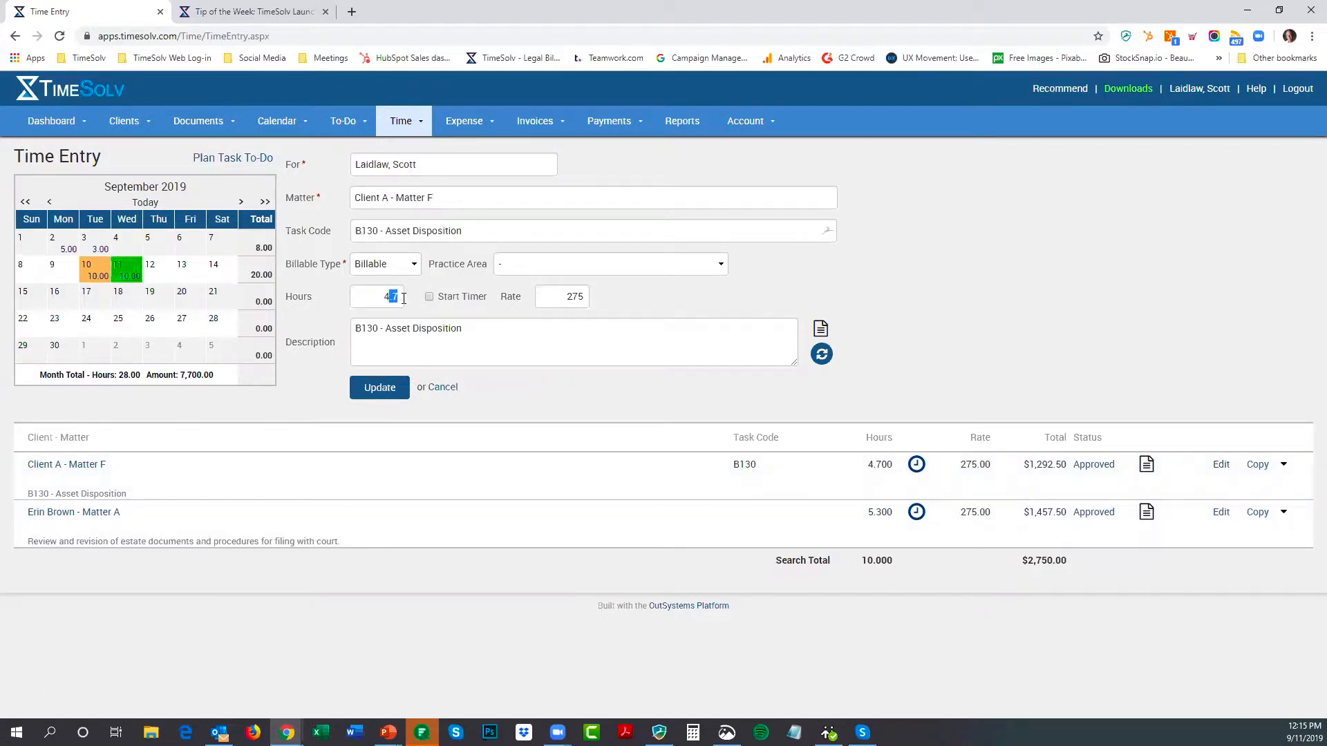
key(BackSpace)
click(365, 387)
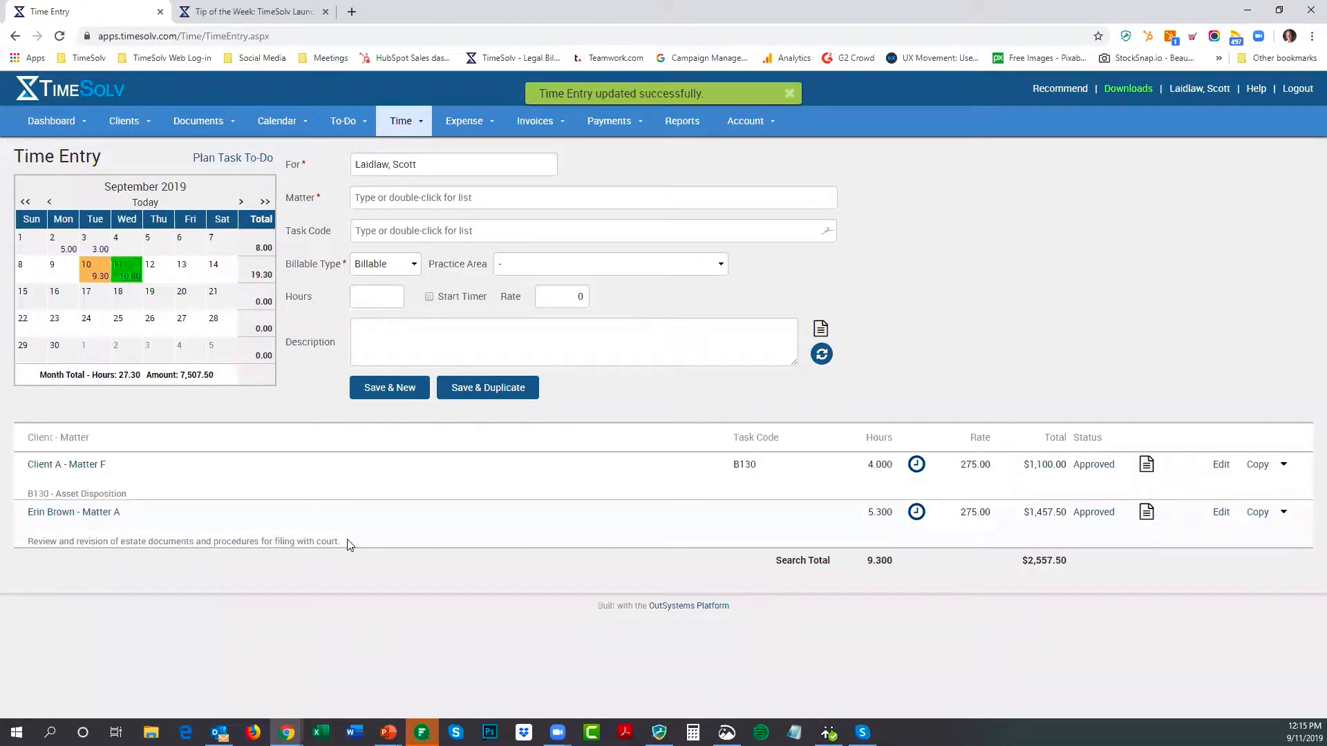
click(789, 93)
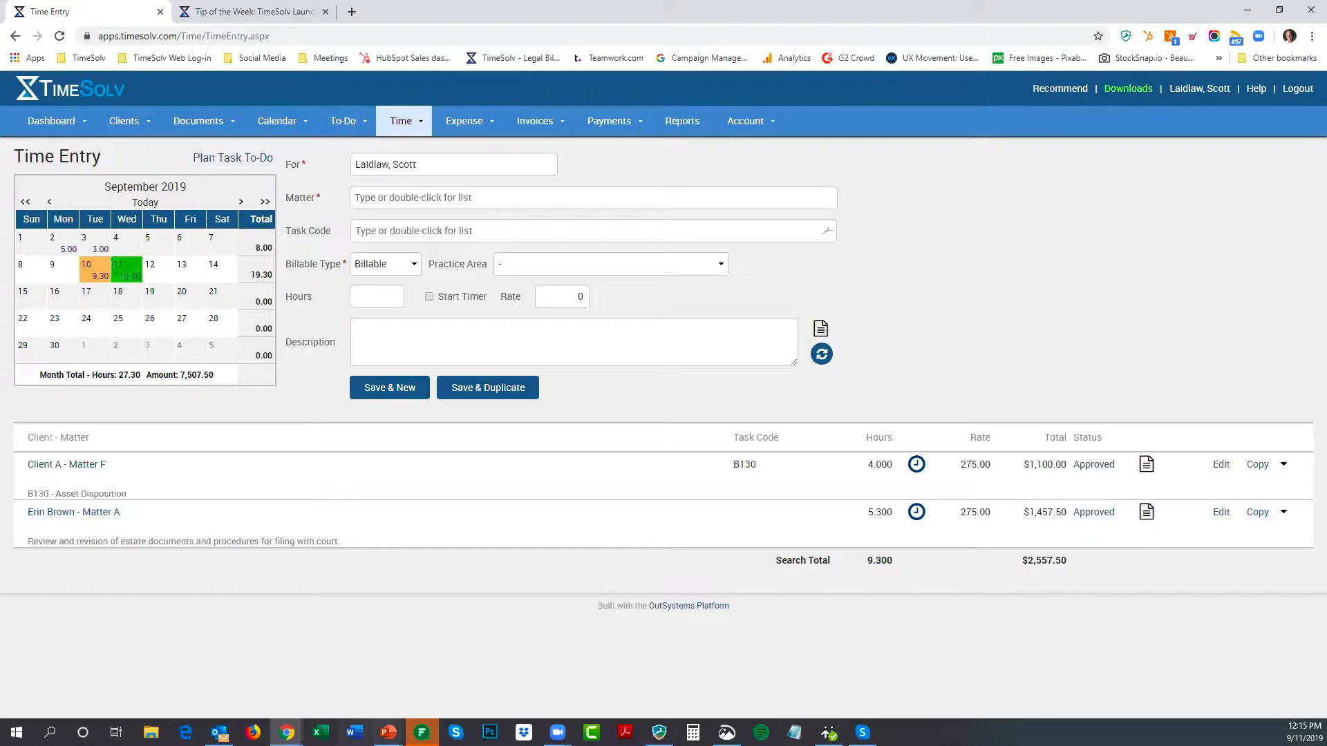
Switch to the PowerPoint slide with the webinar topics, then return to TimeSolv in the browser.
mouse_move(388, 733)
click(395, 689)
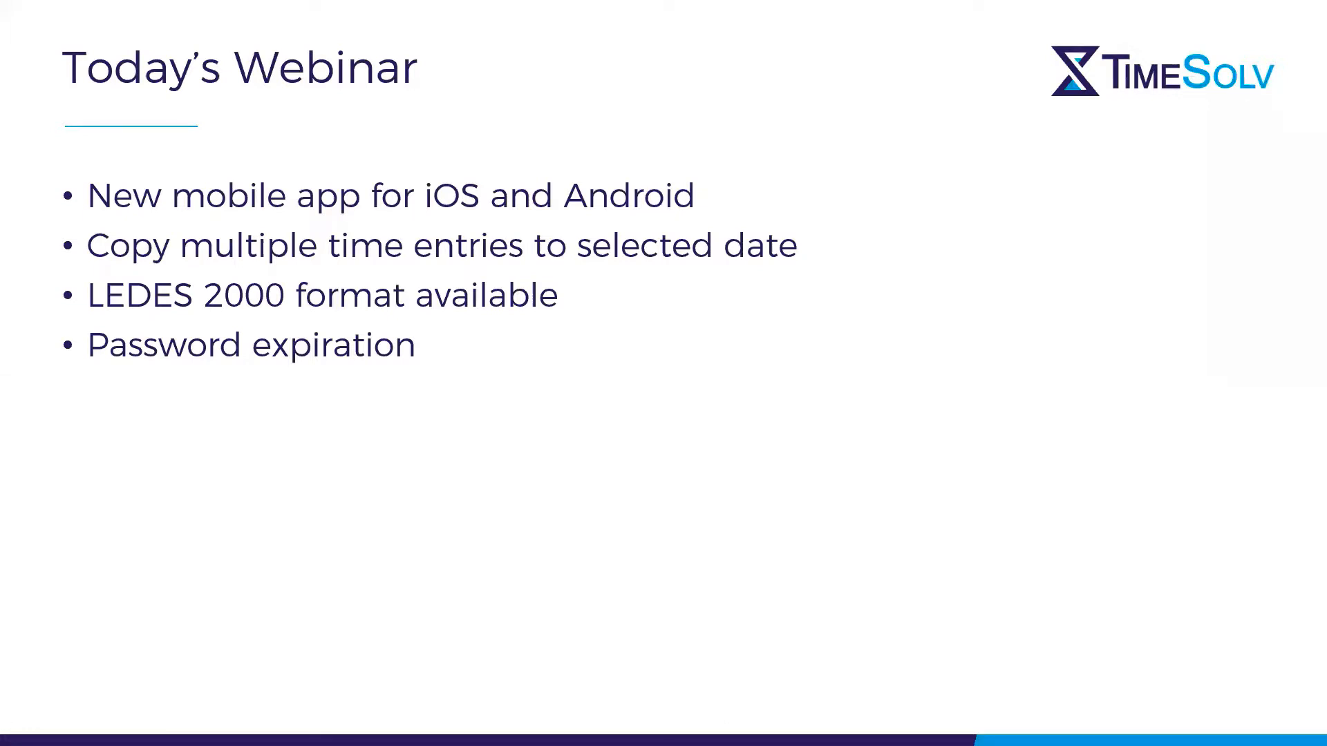
key(alt+Tab)
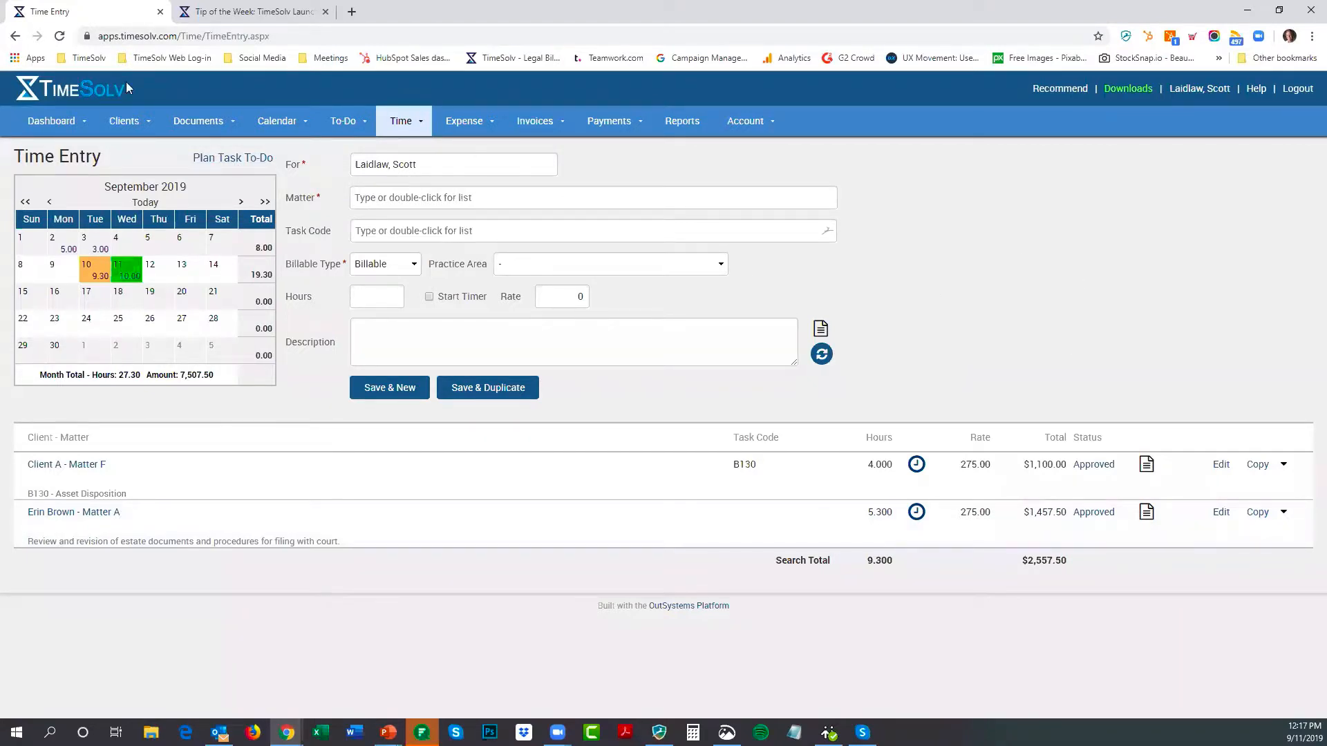
Browse the clients and matters list to its second page and open the details of the first client's Matter B.
mouse_move(121, 129)
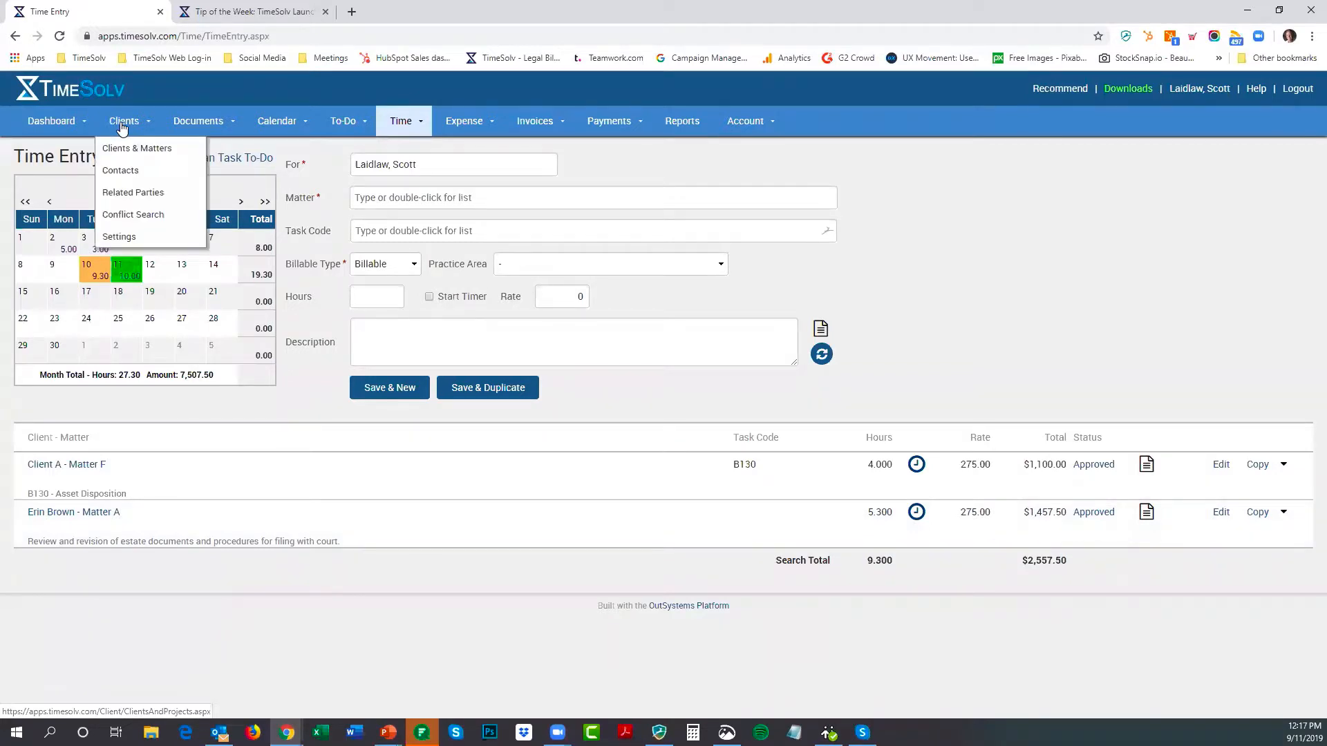
click(115, 158)
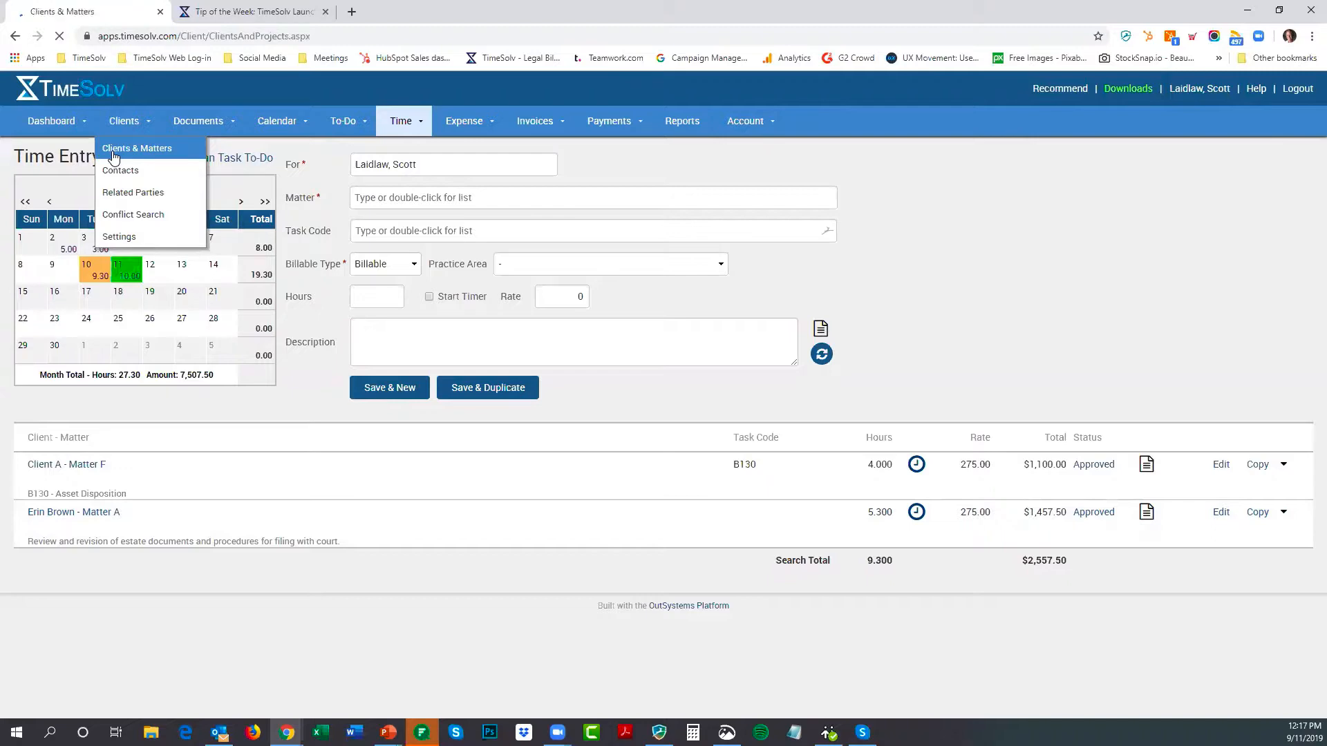
scroll(504, 465, down, 8)
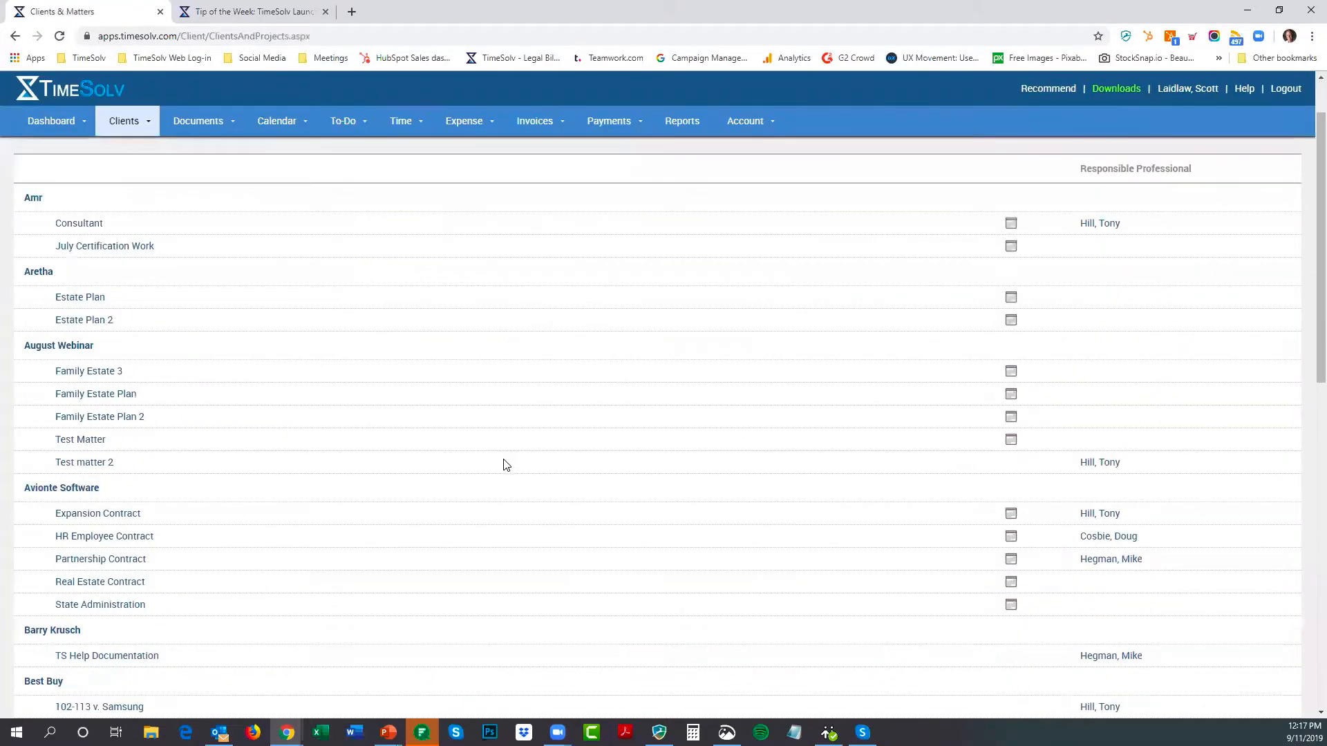
scroll(490, 456, down, 4)
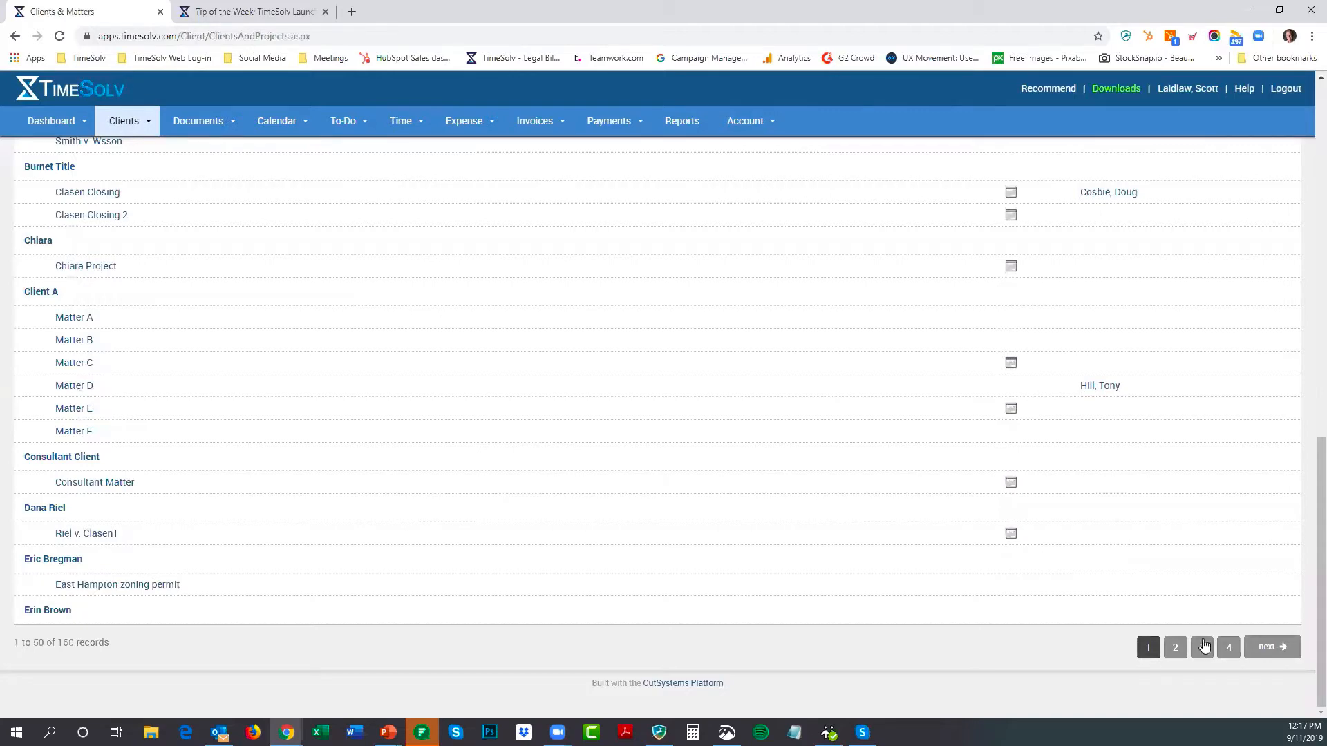
click(1177, 648)
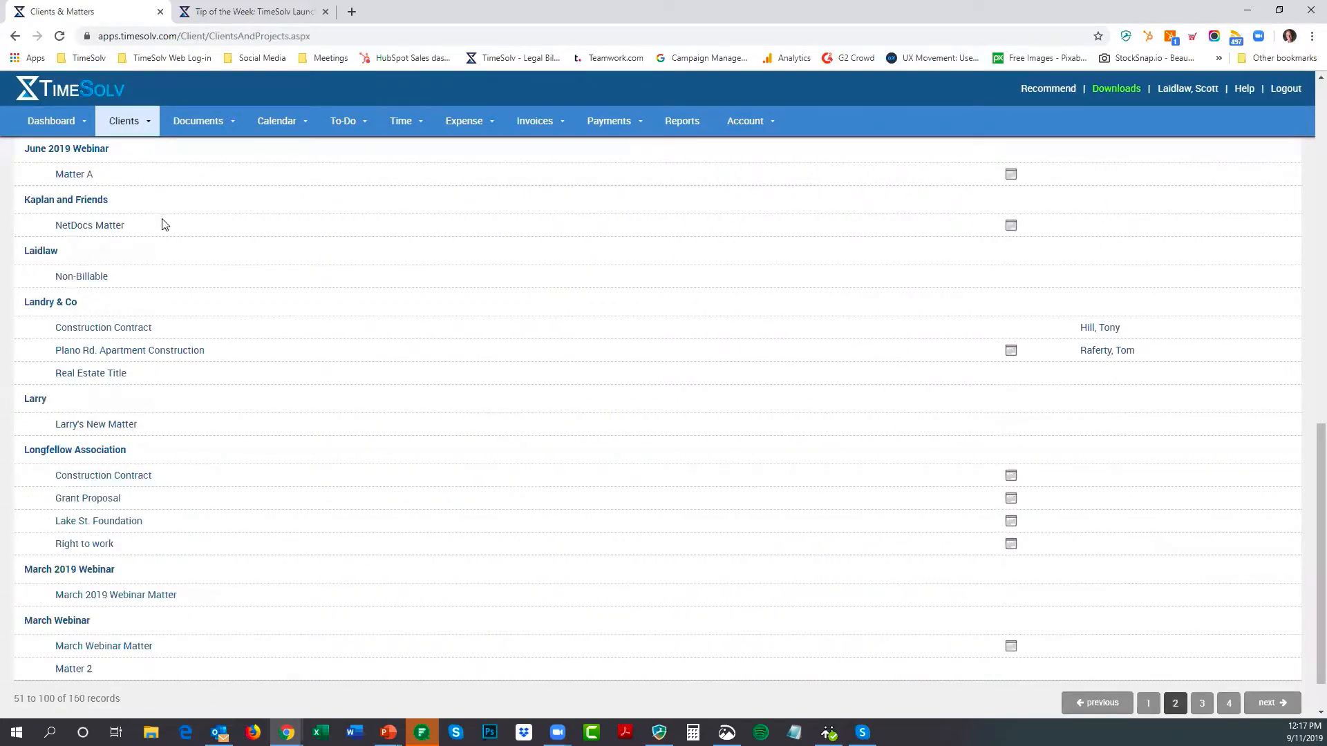
scroll(162, 224, up, 15)
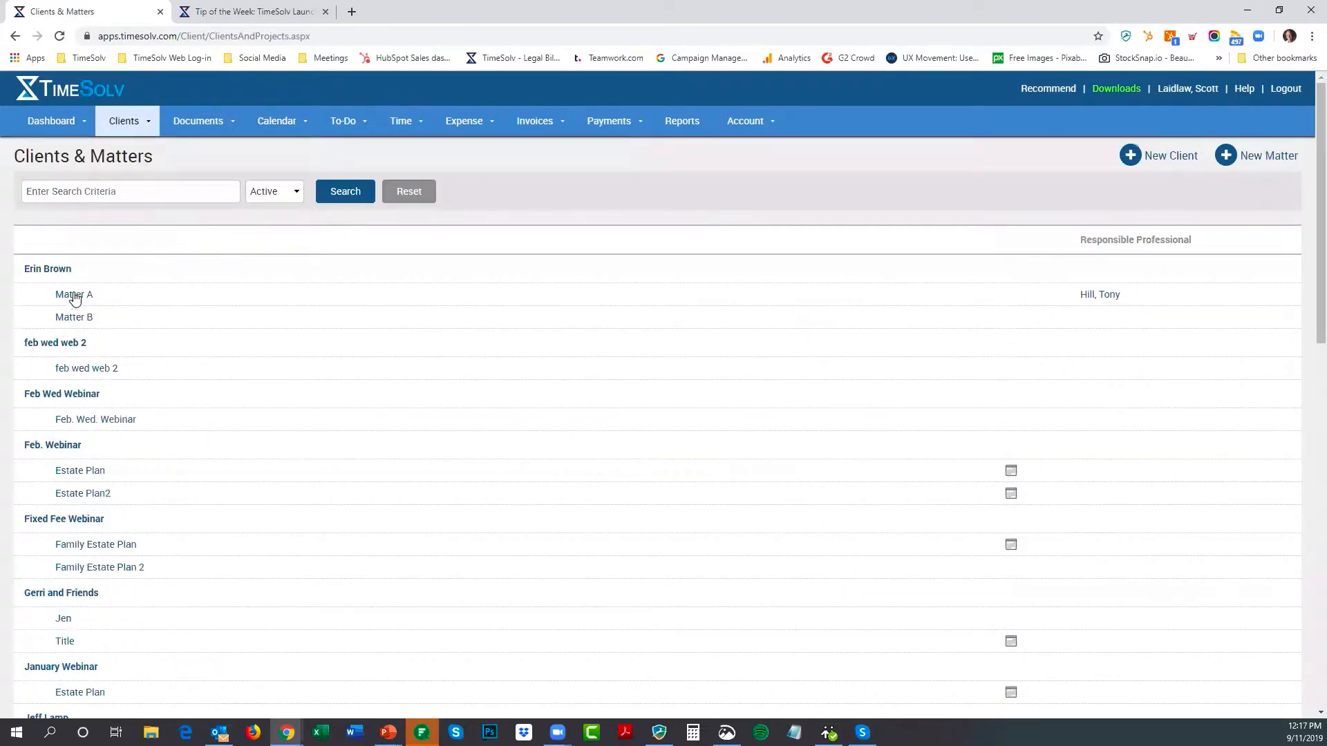
click(75, 319)
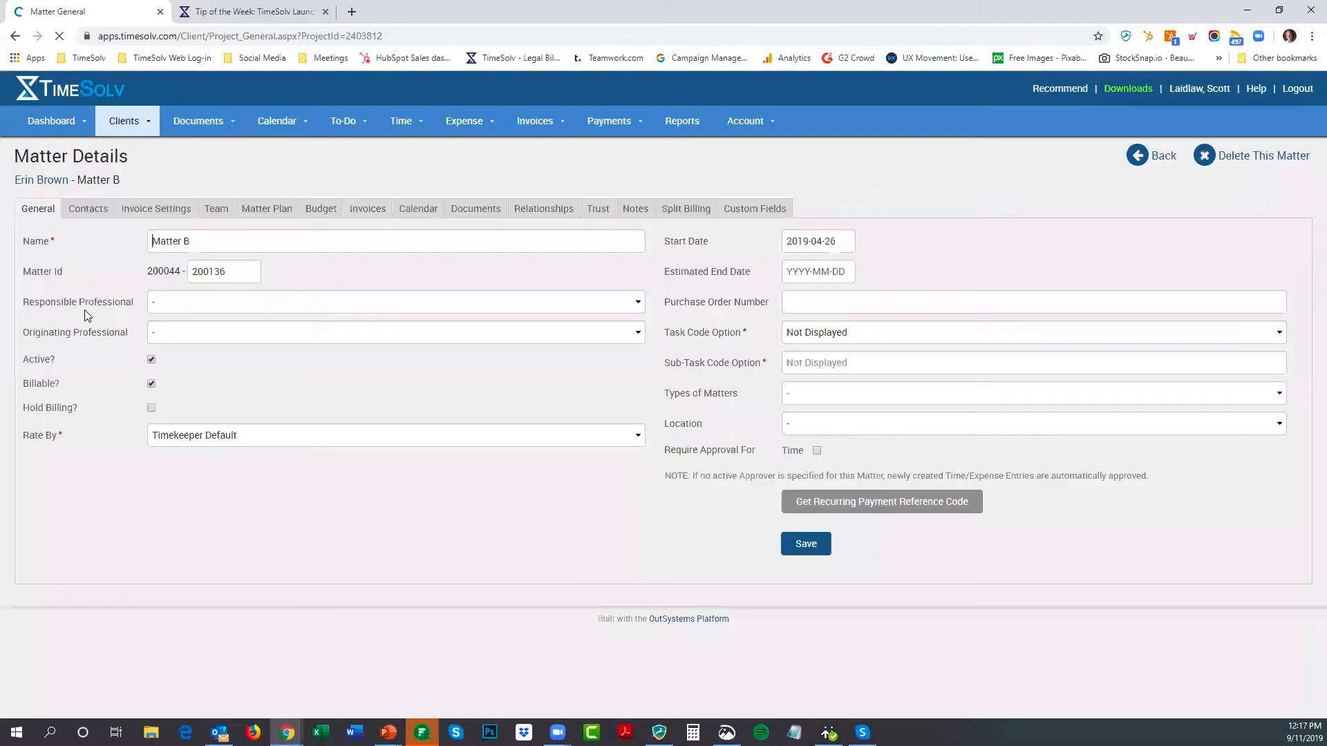
View Matter B's invoice settings and examine the format options for emailed invoices, including LEDES 2000.
click(145, 210)
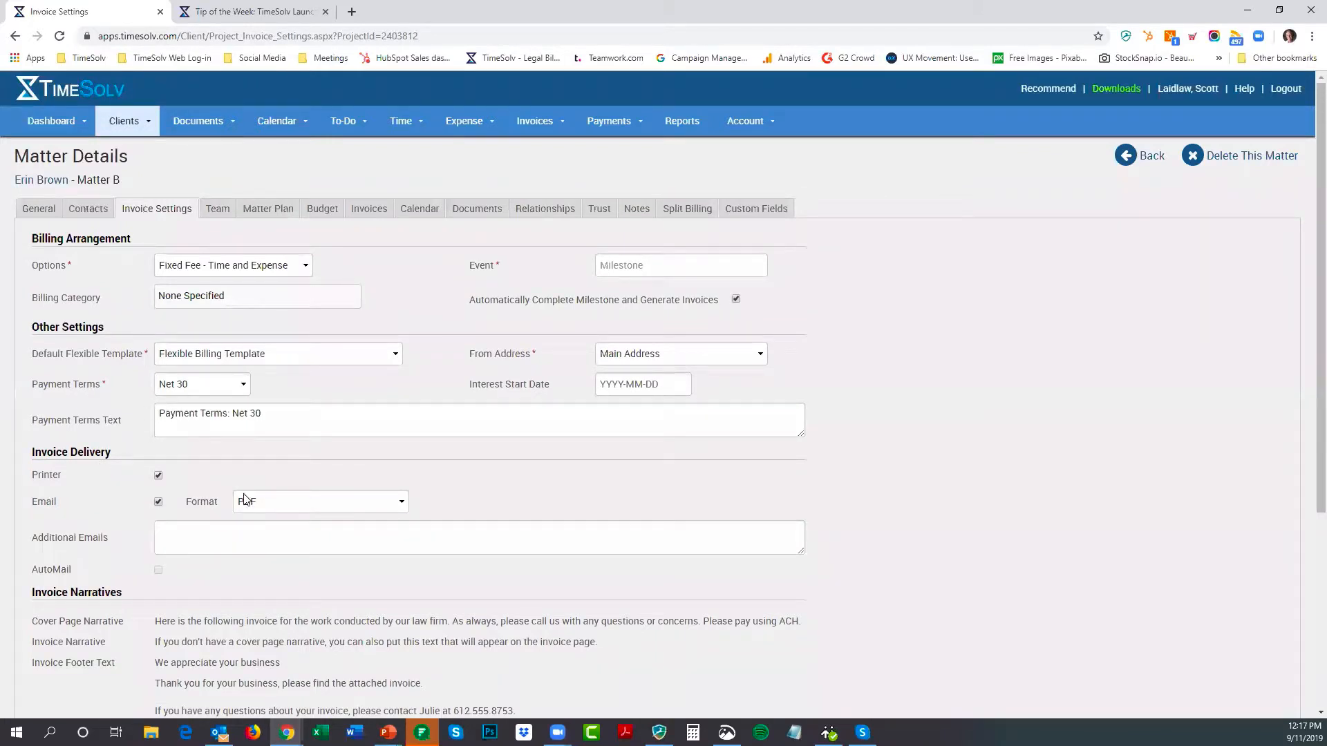
click(286, 503)
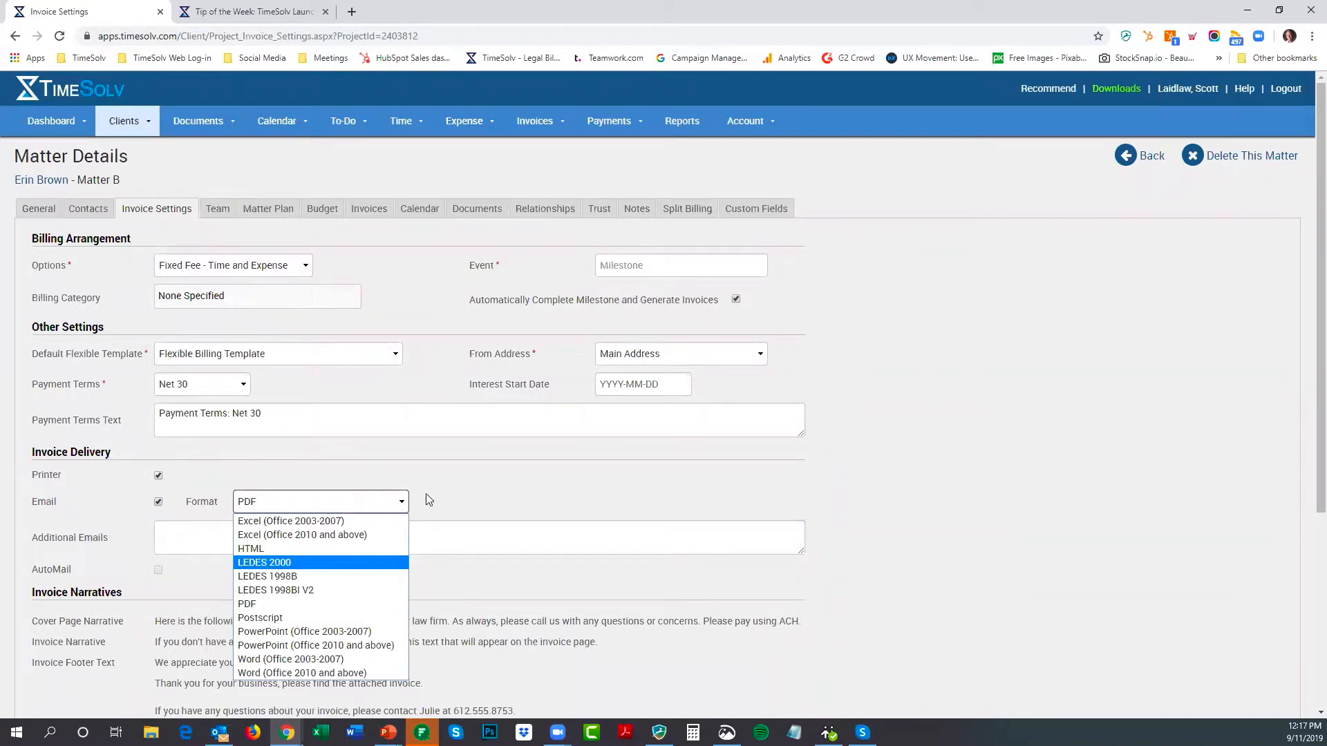
click(442, 481)
Open the draft invoices and check which download formats are offered for the Split Matter 2 invoice.
mouse_move(531, 126)
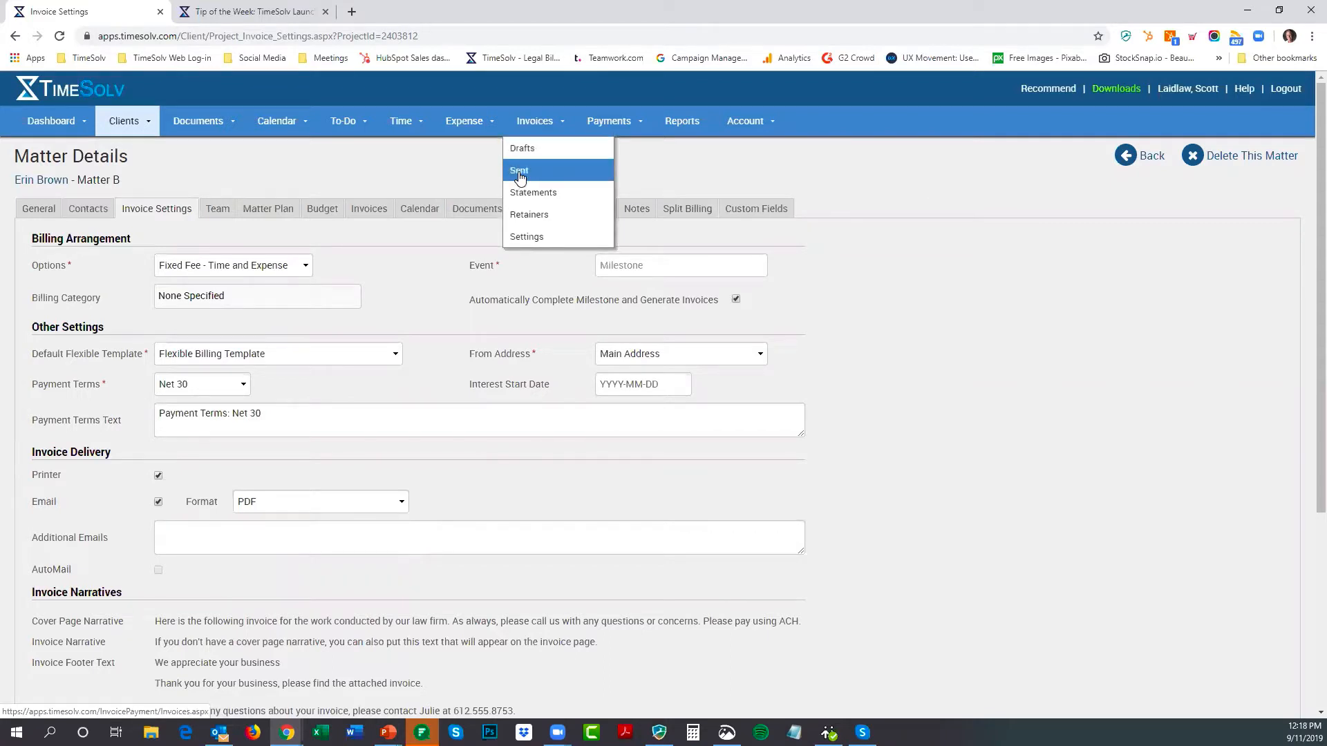
click(519, 150)
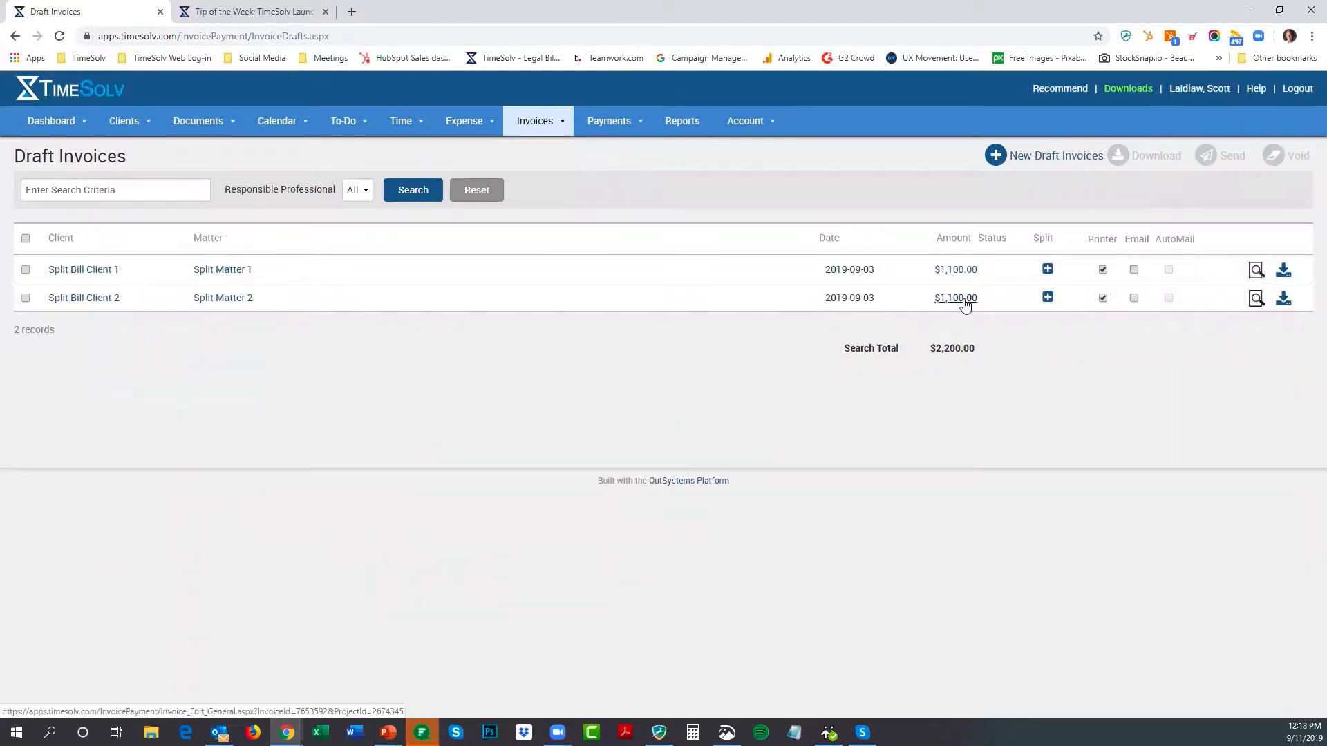
click(1282, 299)
click(662, 407)
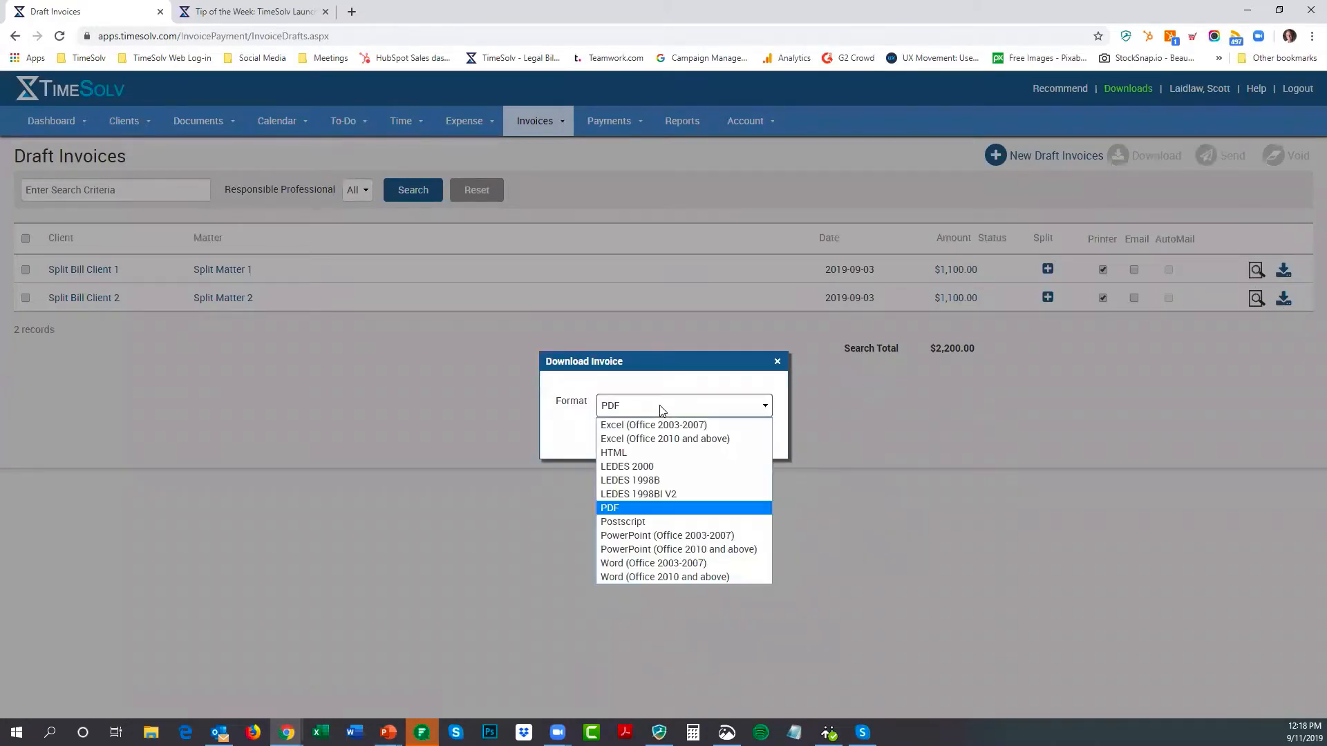
click(717, 387)
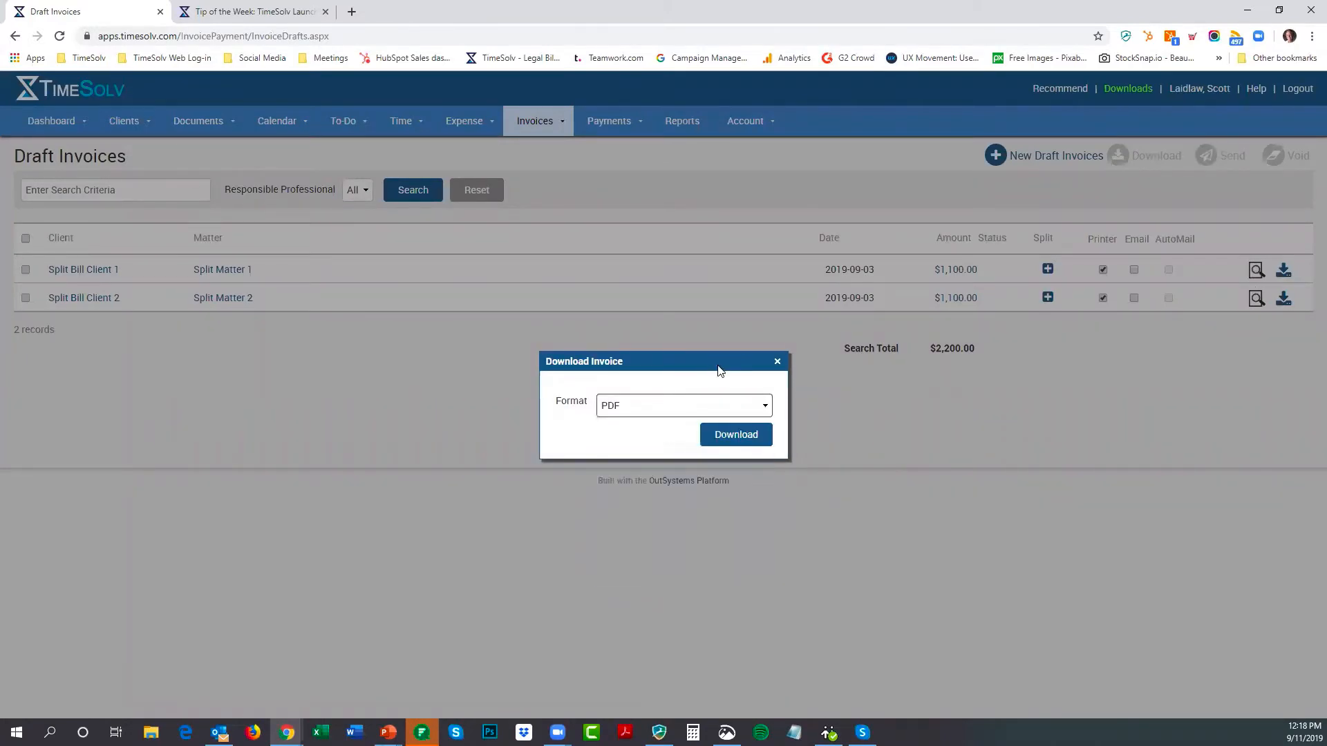
click(778, 362)
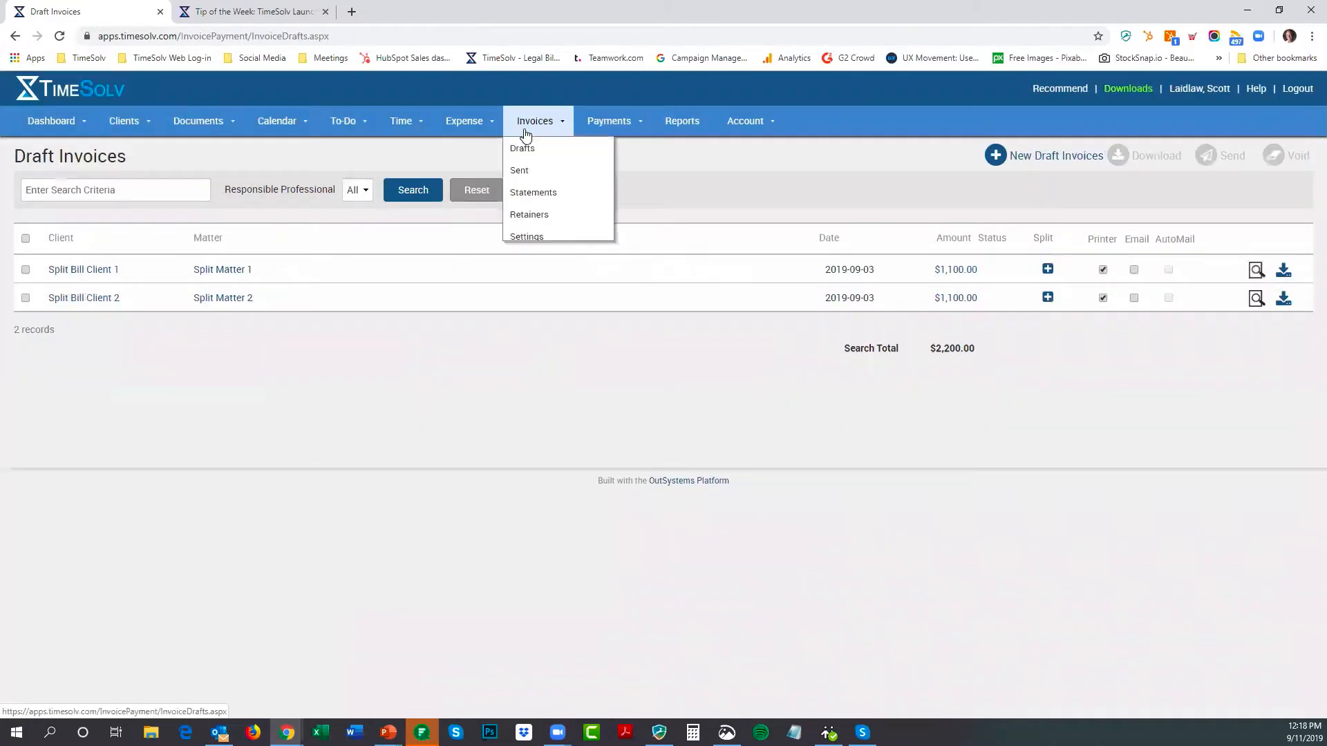
Open the sent invoices and check which download formats are offered for the first invoice listed.
click(525, 124)
click(536, 172)
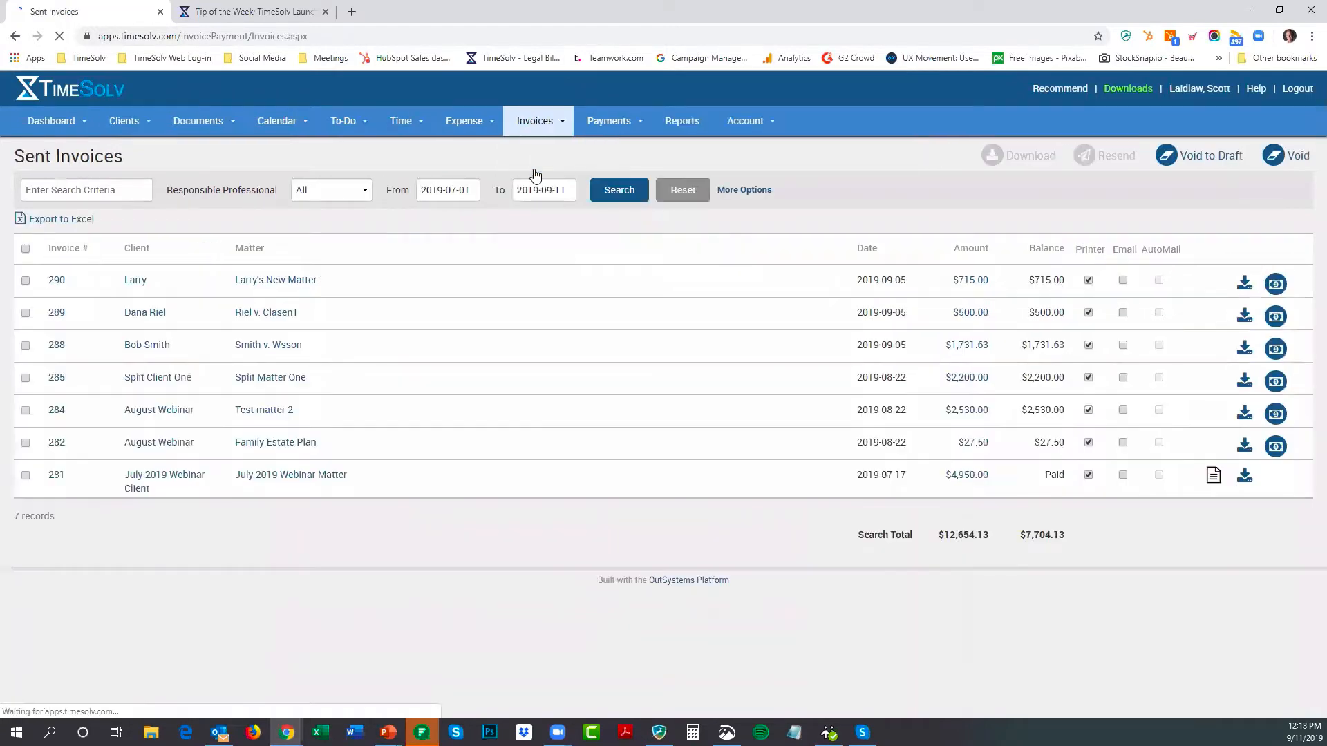
click(1237, 289)
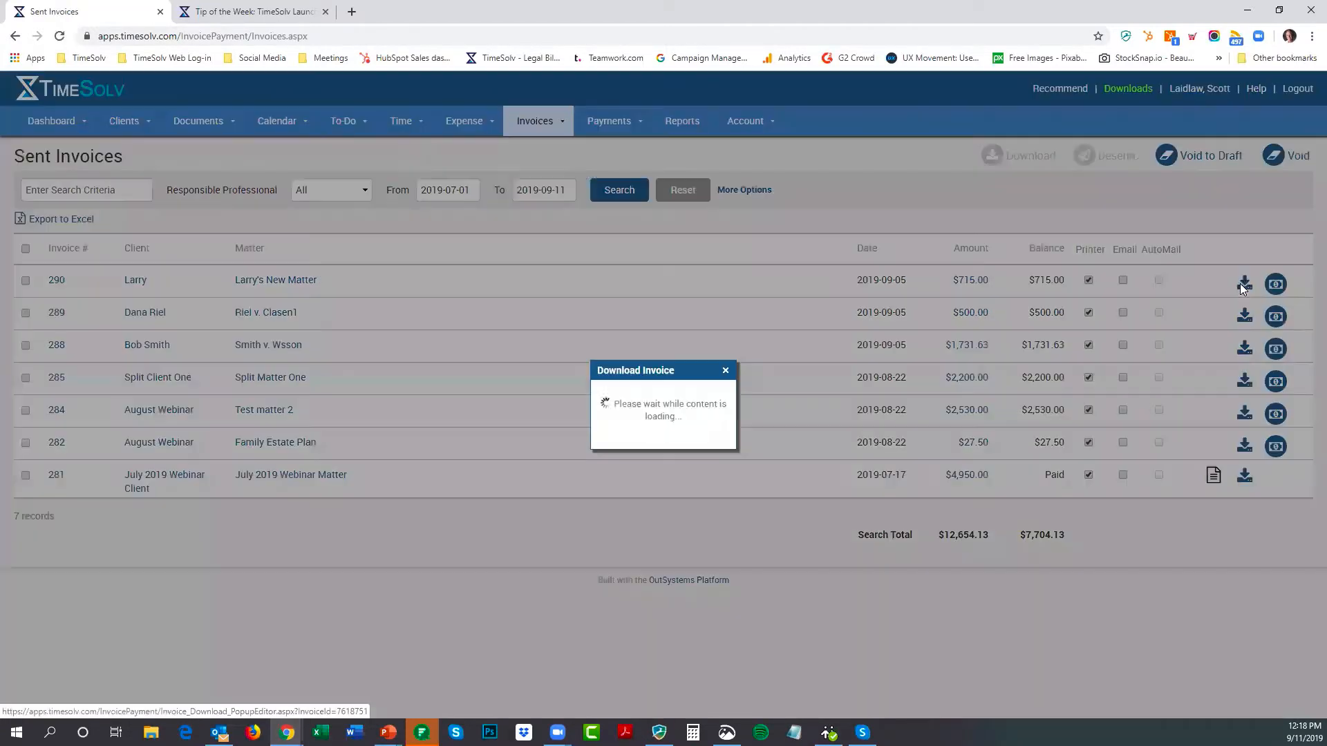
click(676, 407)
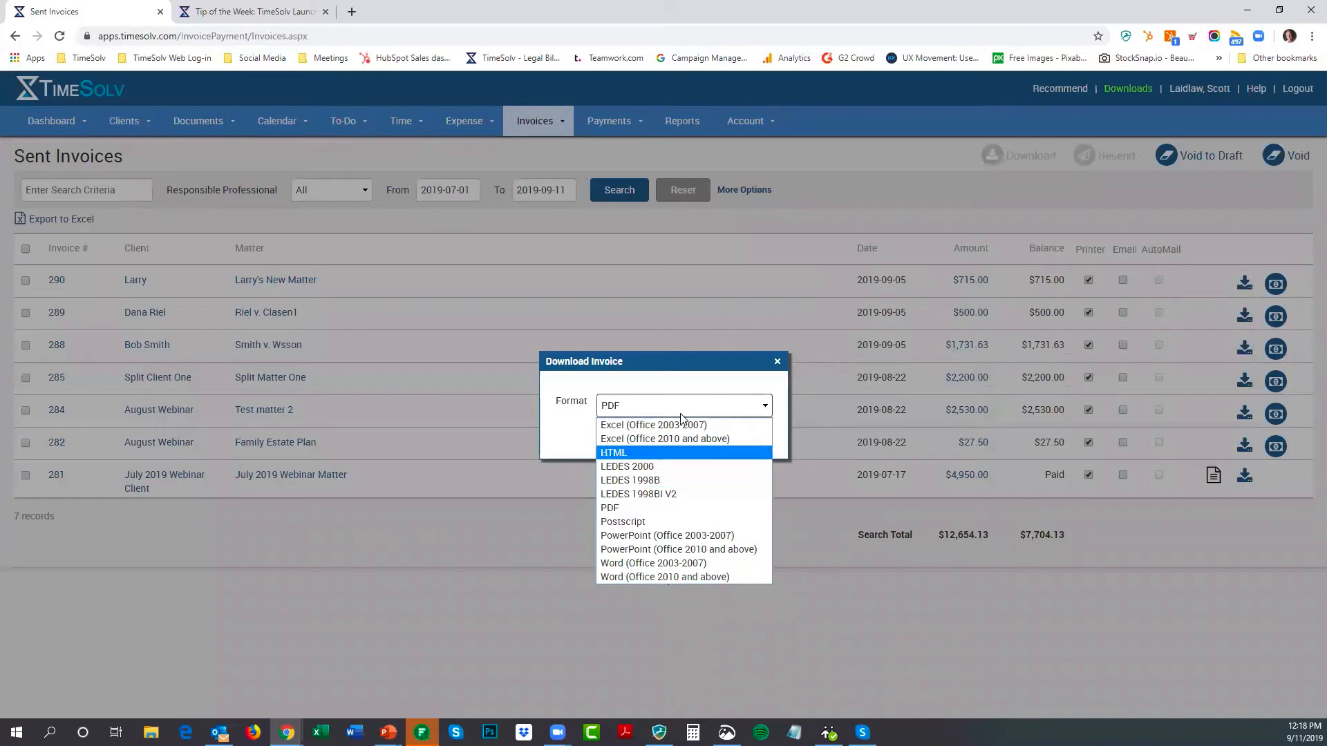
click(715, 364)
click(776, 362)
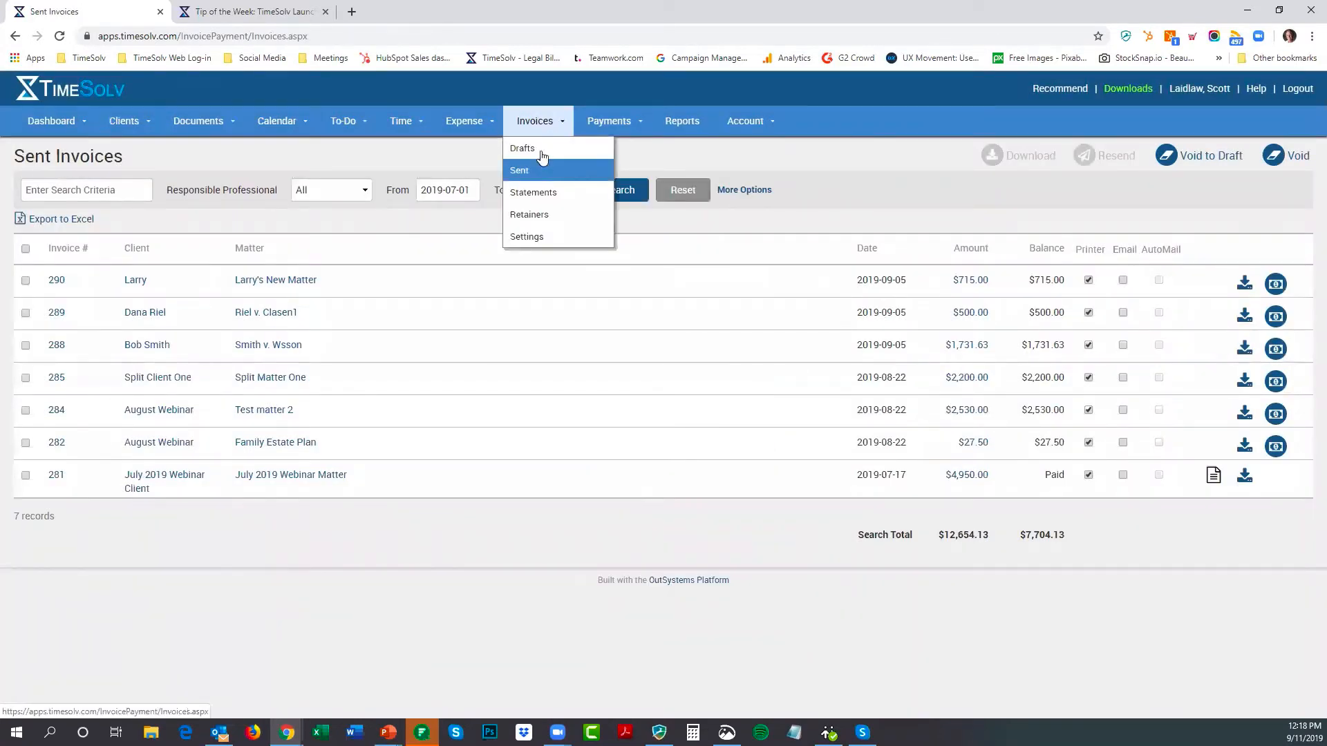
Open the Split Matter 1 draft invoice to view its details and return to the draft invoice list.
click(541, 151)
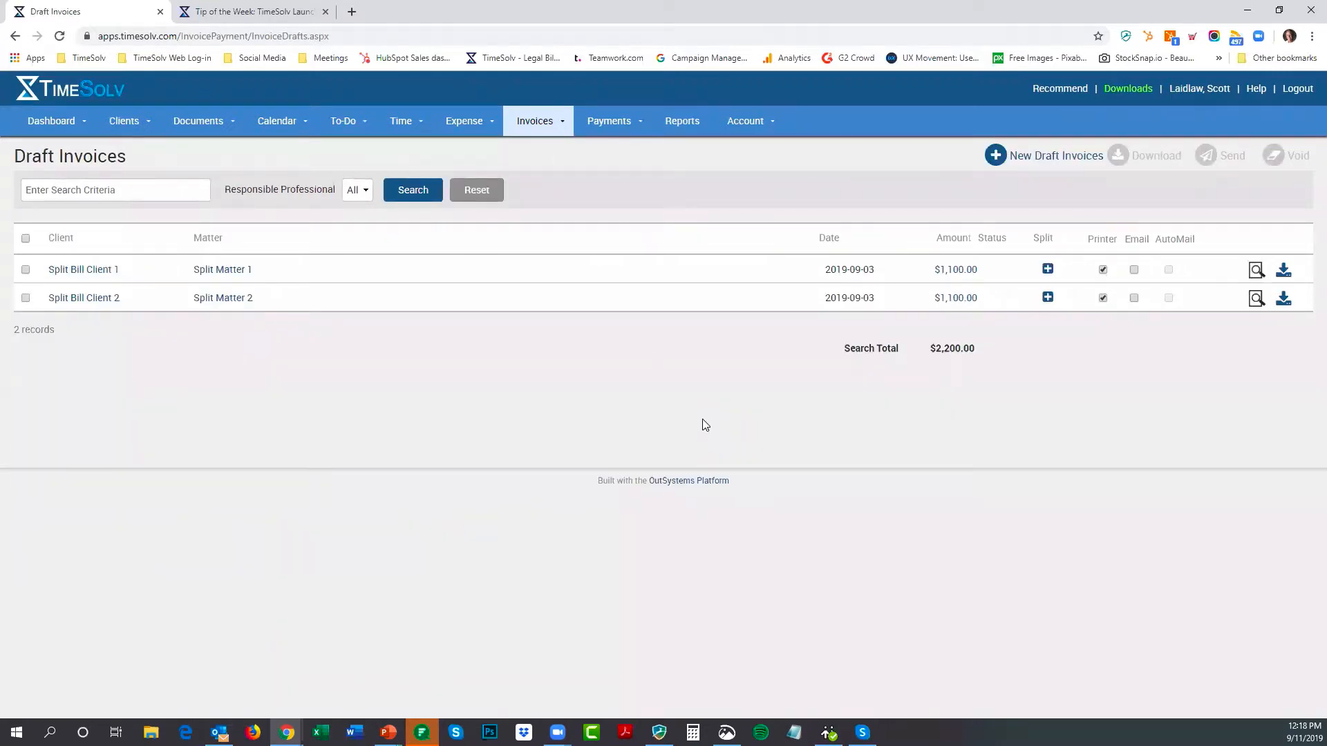
click(957, 270)
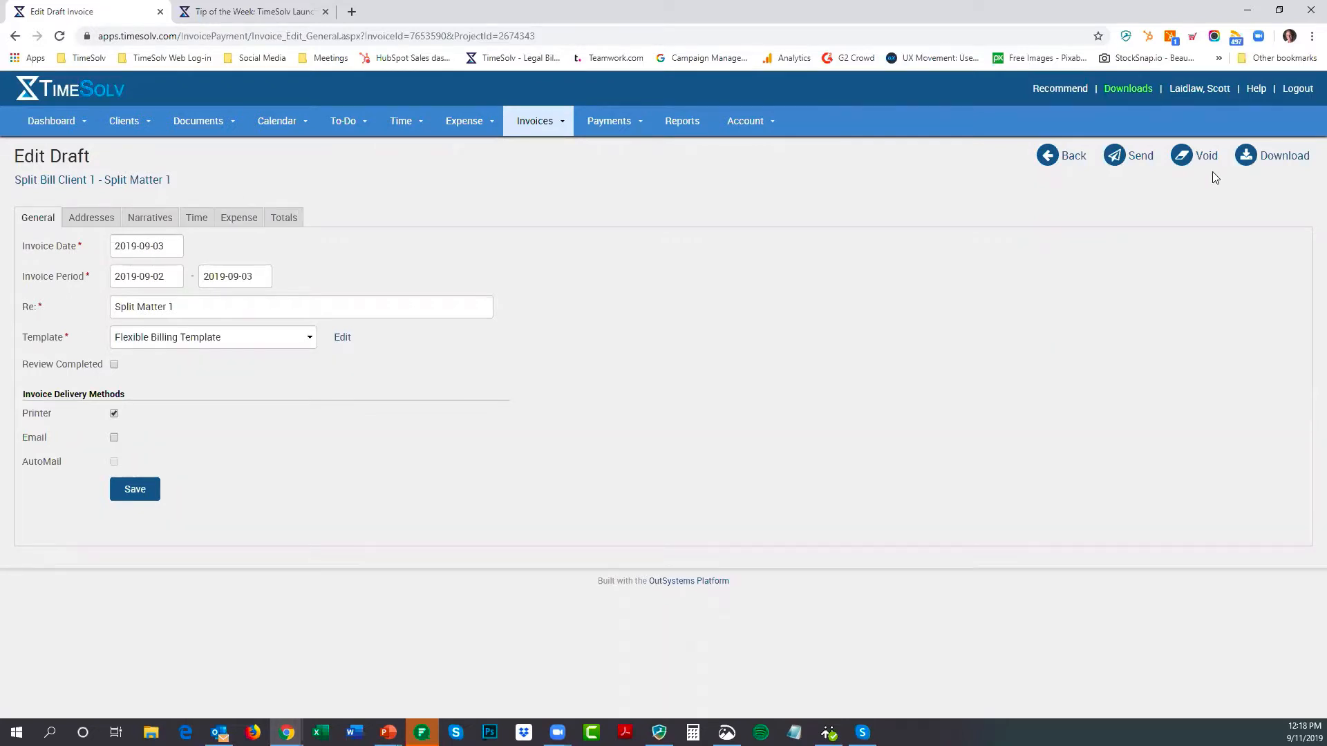
click(1079, 156)
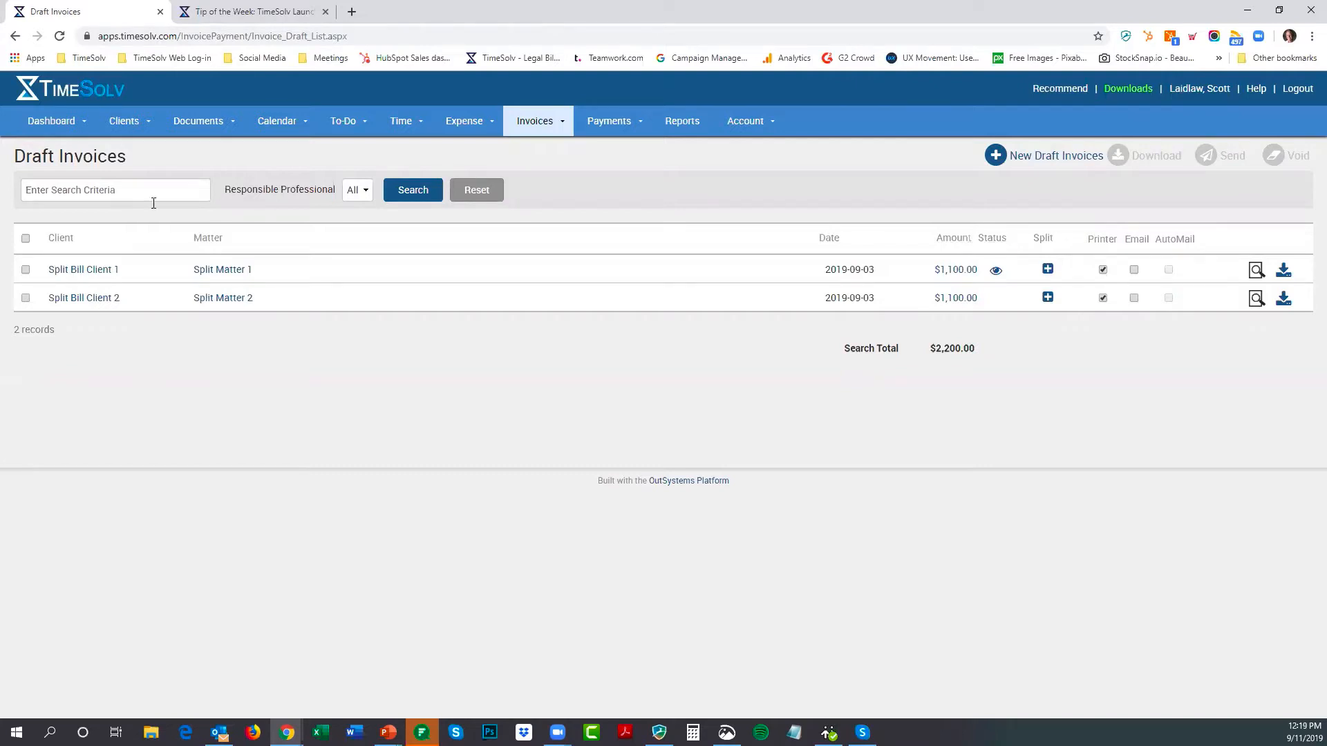
Select all draft invoices and try the LEDES 2000 and LEDES 1998B formats in the Split Matter 1 invoice's download options without downloading.
click(26, 239)
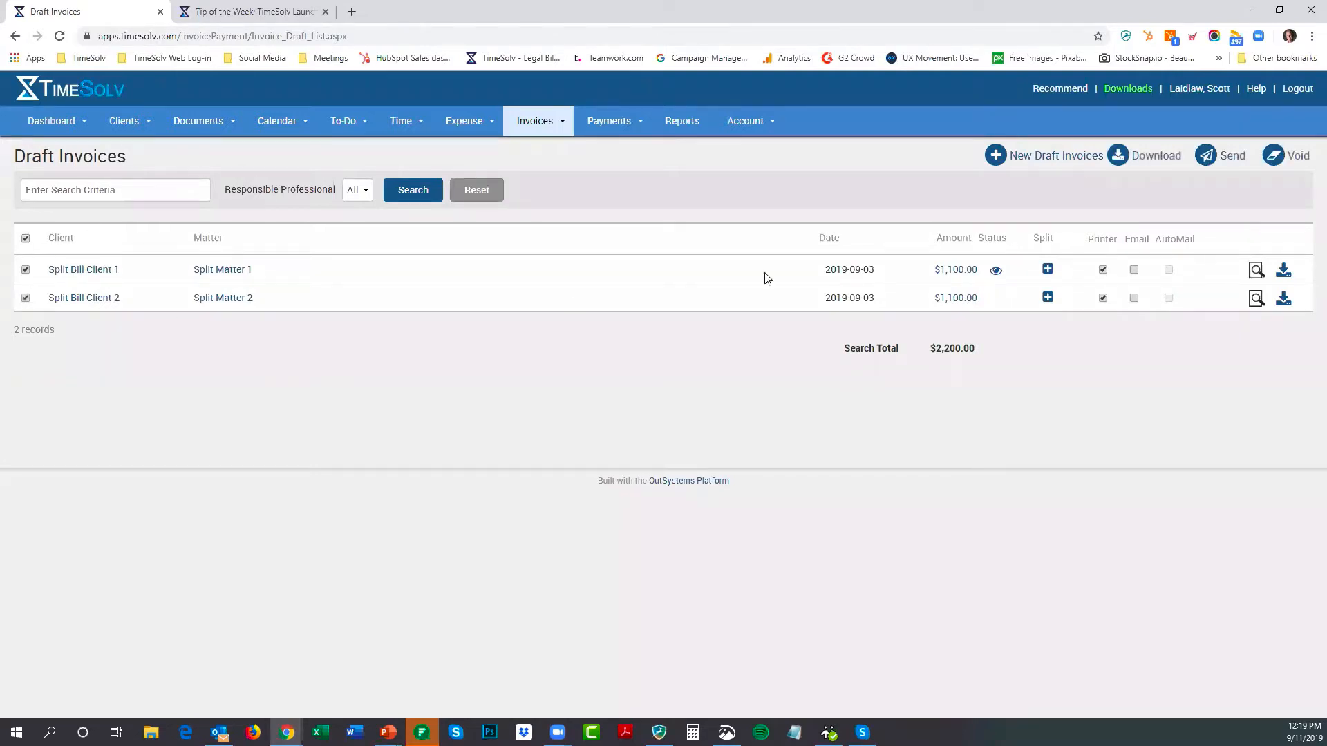
click(1161, 161)
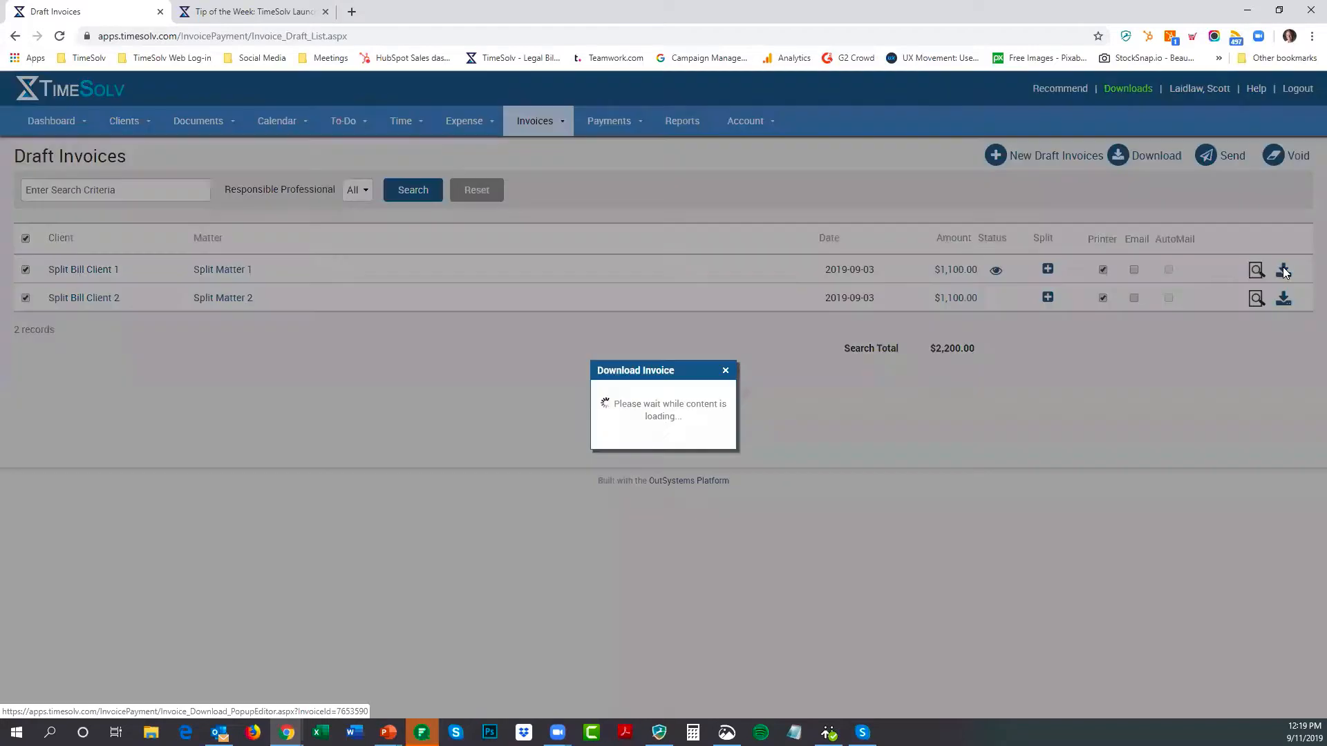
click(701, 409)
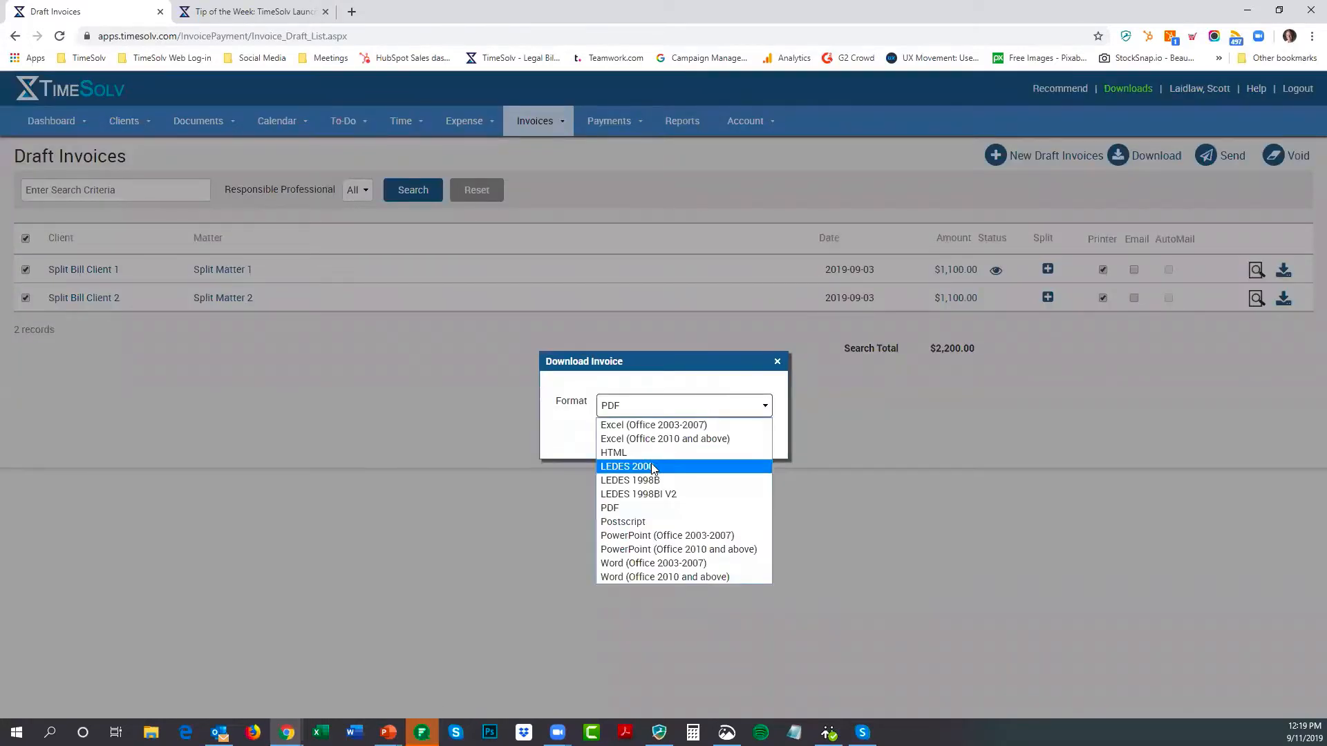
click(653, 468)
click(663, 409)
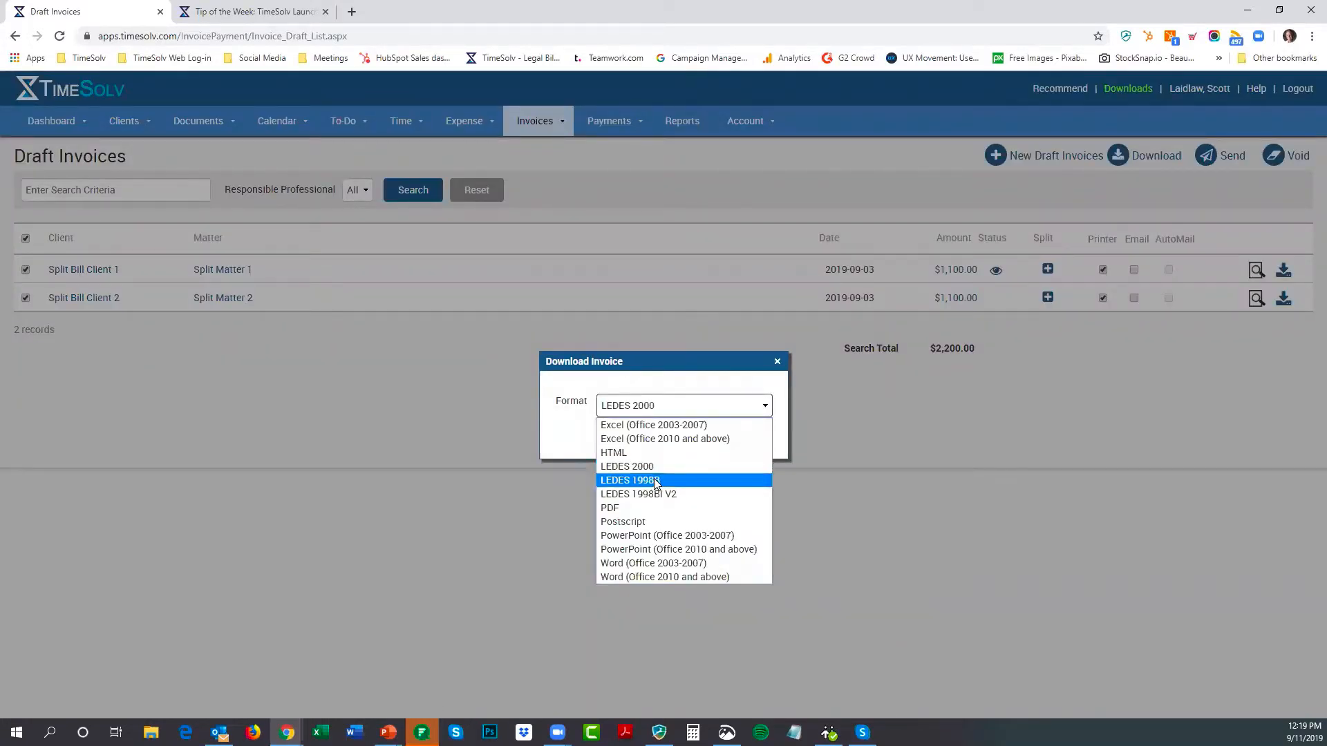
click(654, 478)
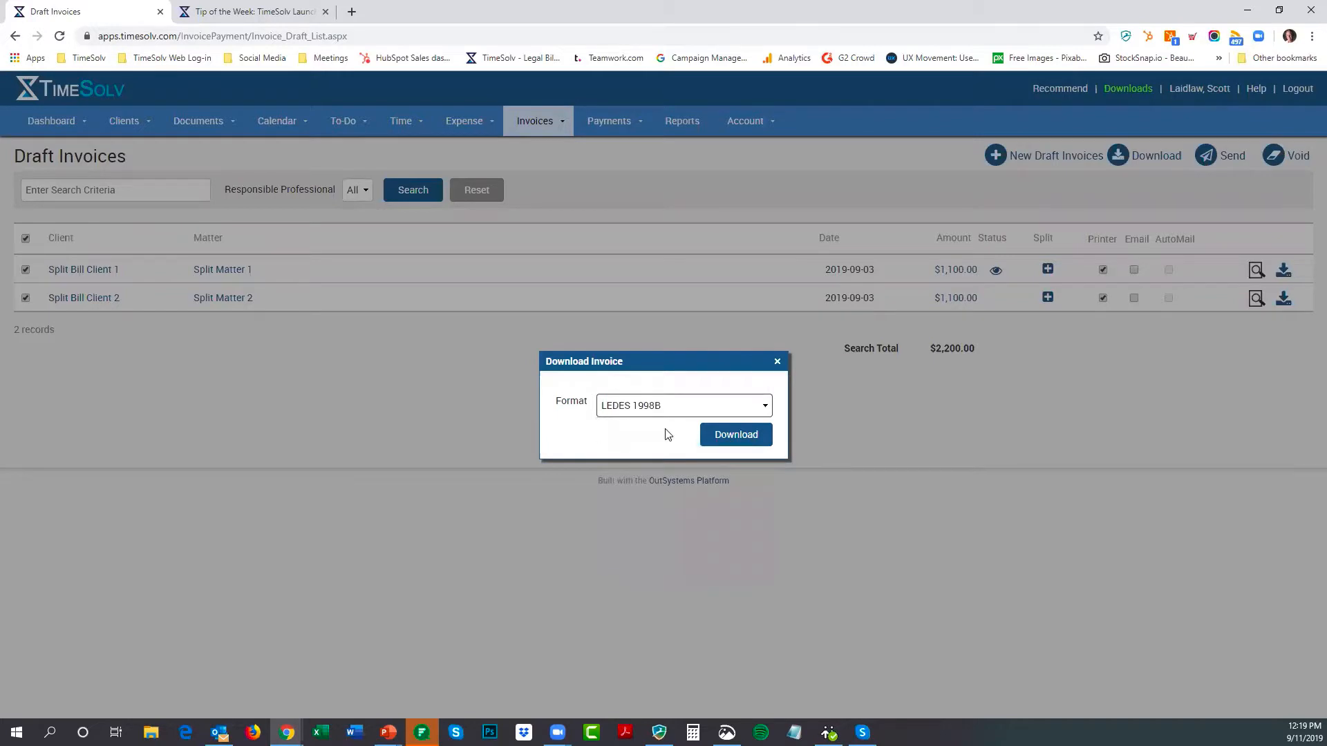
click(776, 362)
Select the three newest sent invoices and check which formats are offered for downloading them together.
mouse_move(559, 131)
click(548, 170)
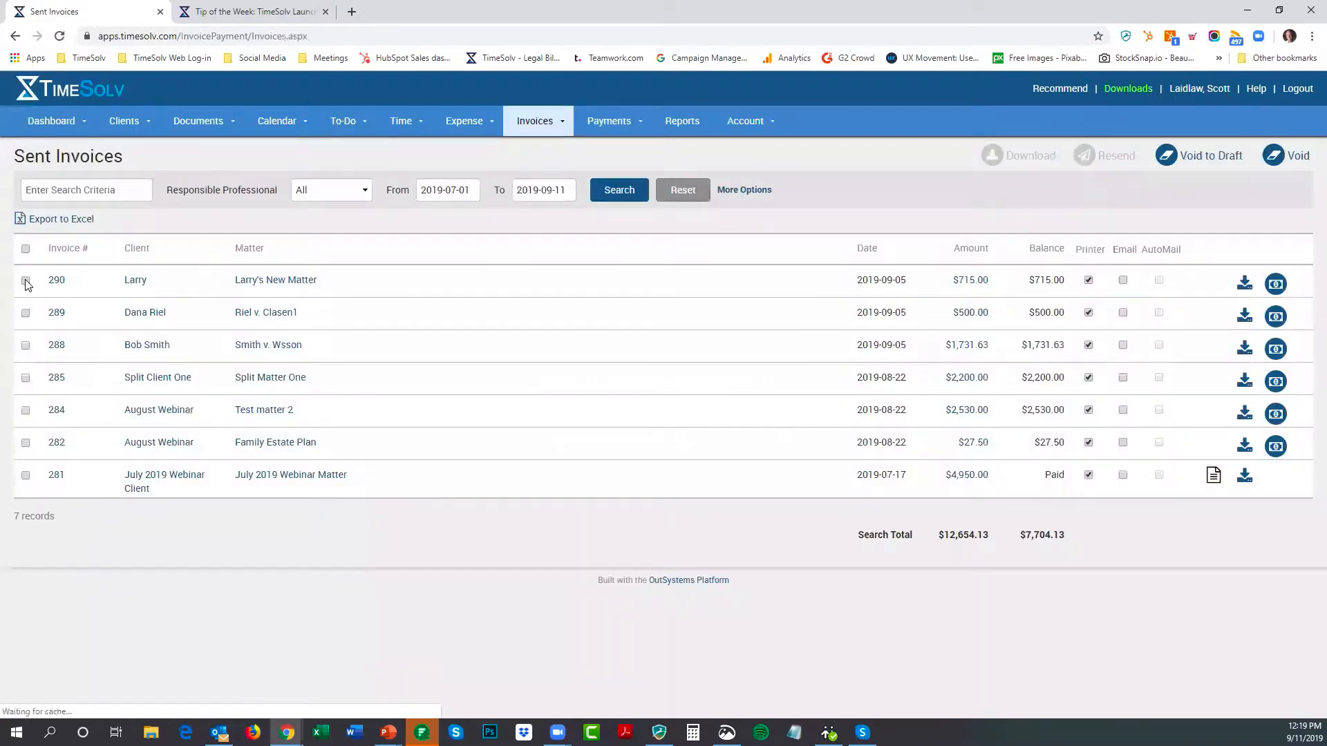
click(25, 281)
click(26, 313)
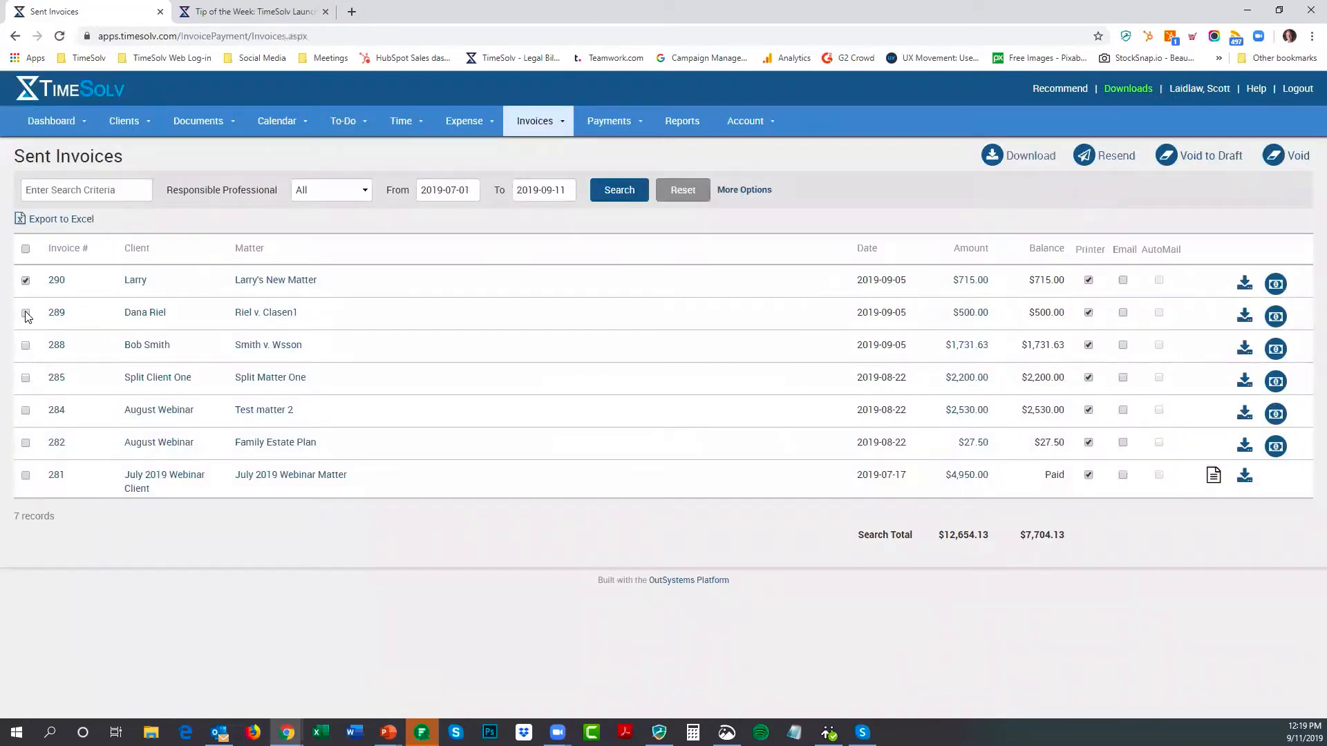
click(26, 346)
click(1032, 157)
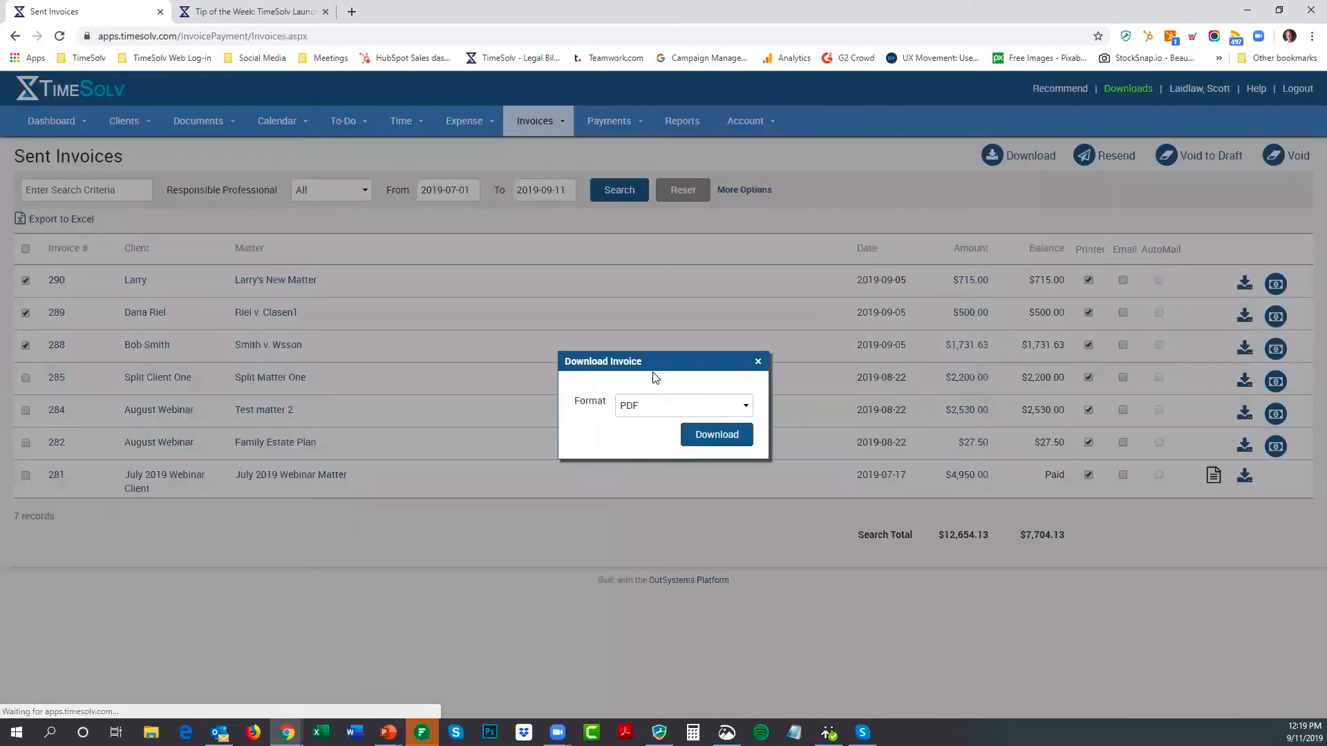
click(625, 411)
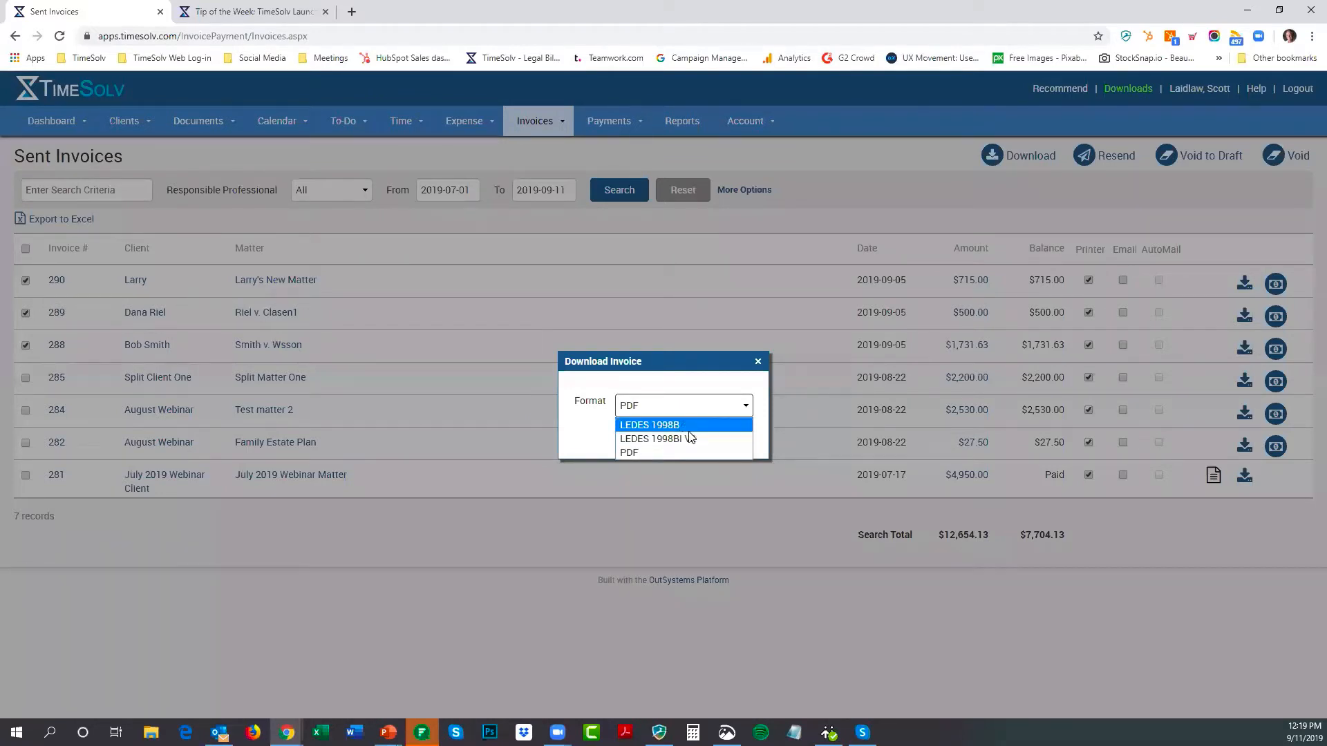
click(683, 387)
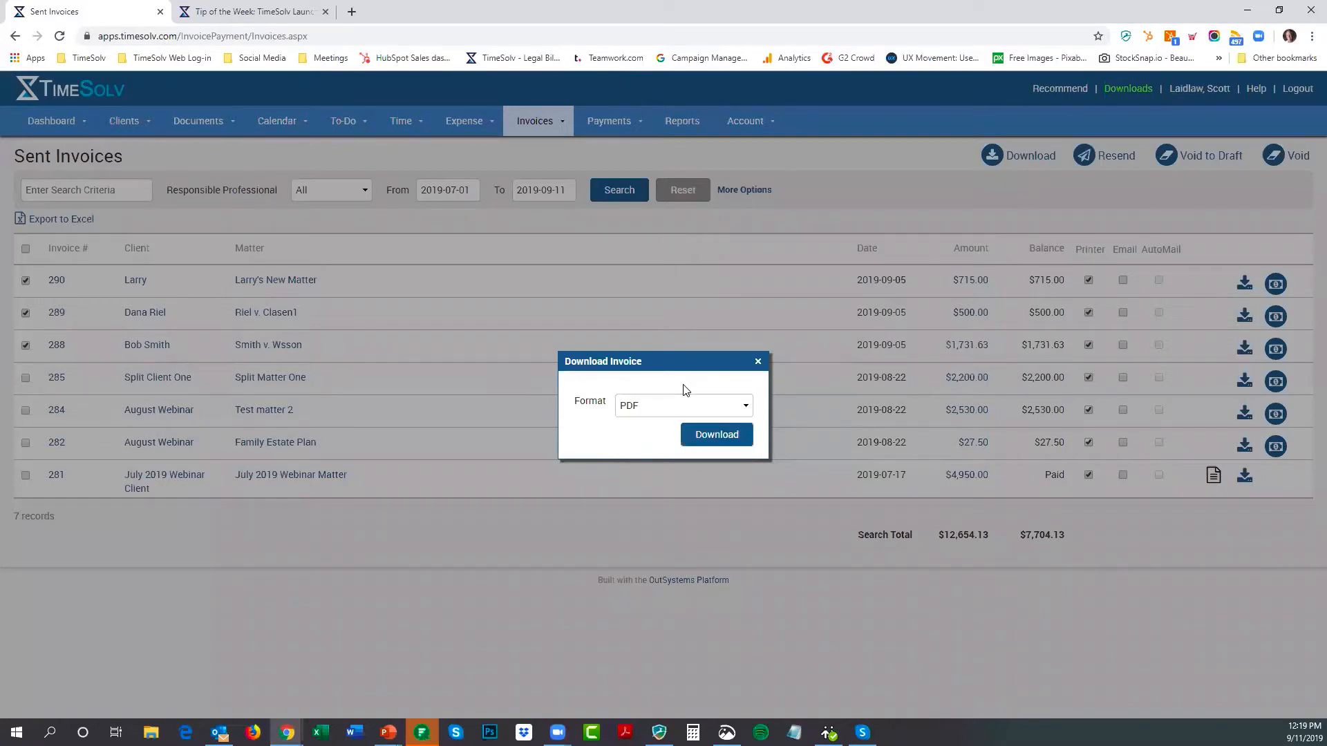
click(758, 362)
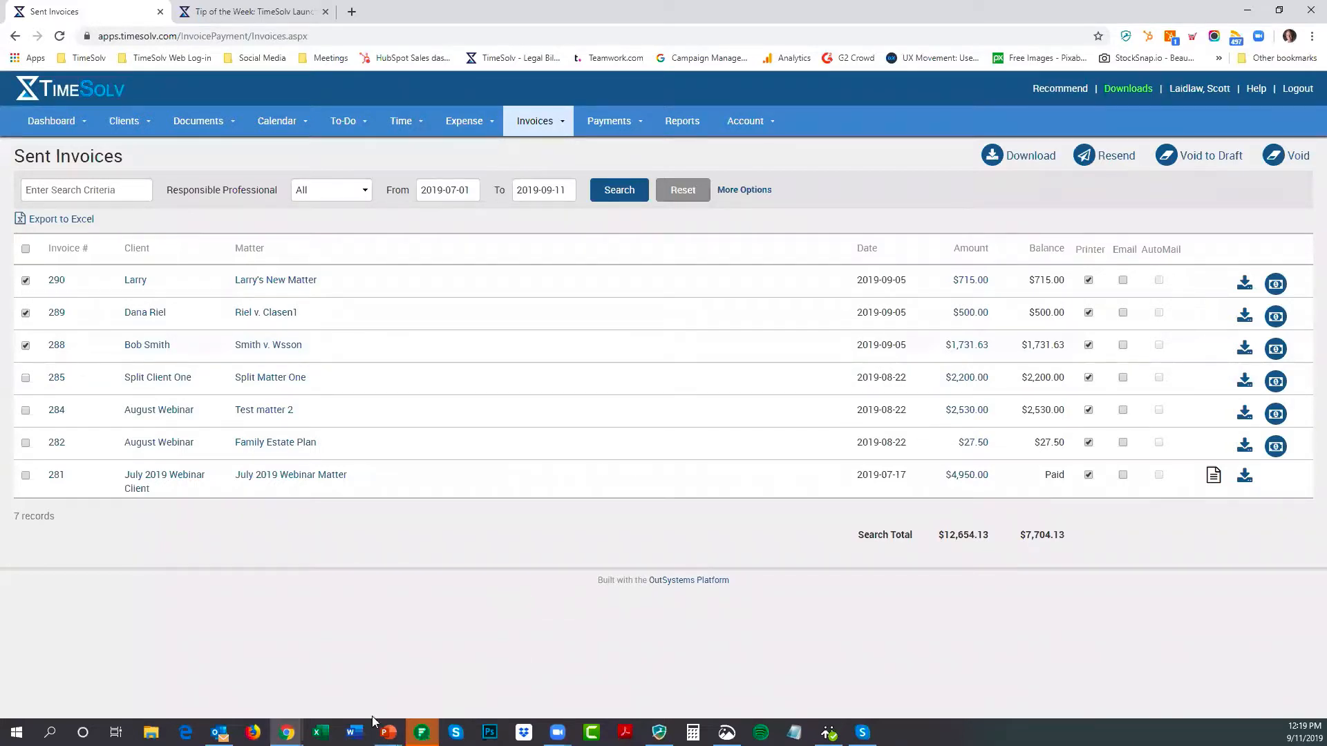
Switch to the PowerPoint slide show to view the Today's Webinar agenda and return to TimeSolv in the browser.
click(387, 732)
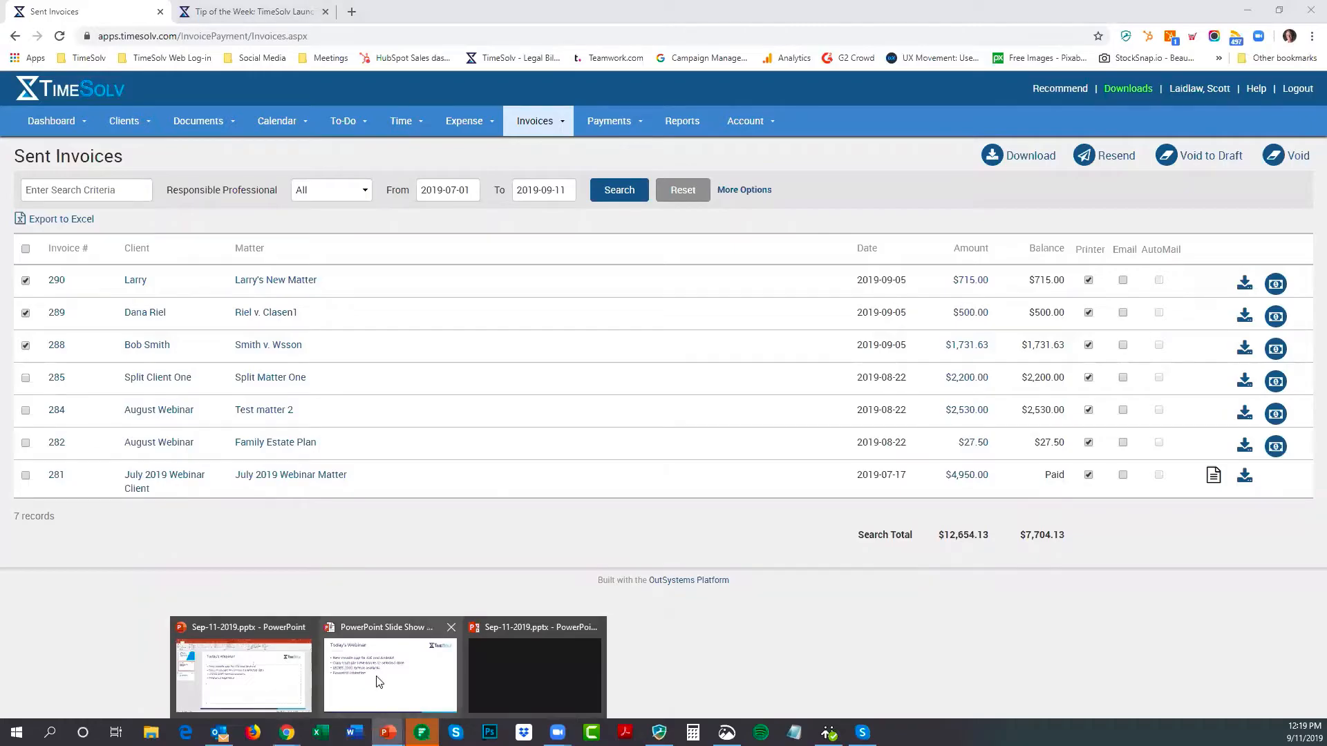
click(378, 682)
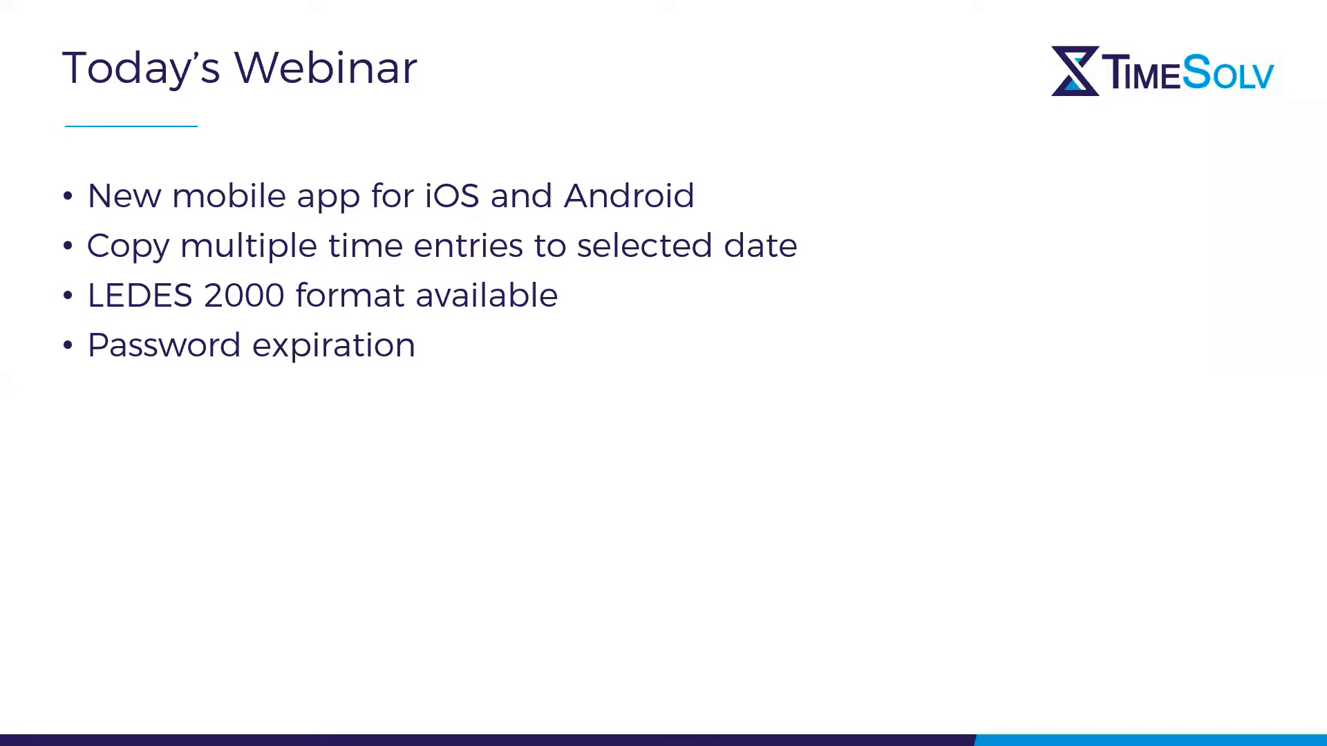
key(alt+Tab)
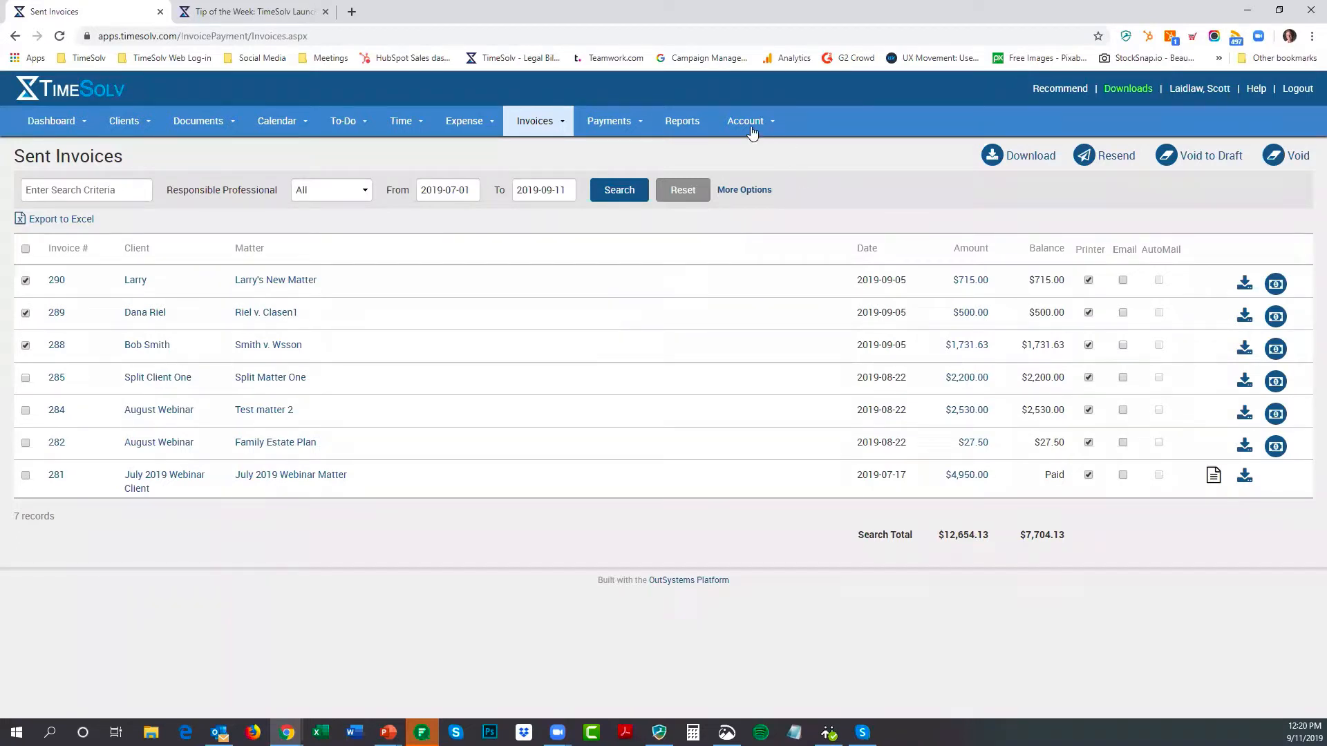
Open the account's general settings and examine the Two-Factor Authentication setting.
mouse_move(746, 127)
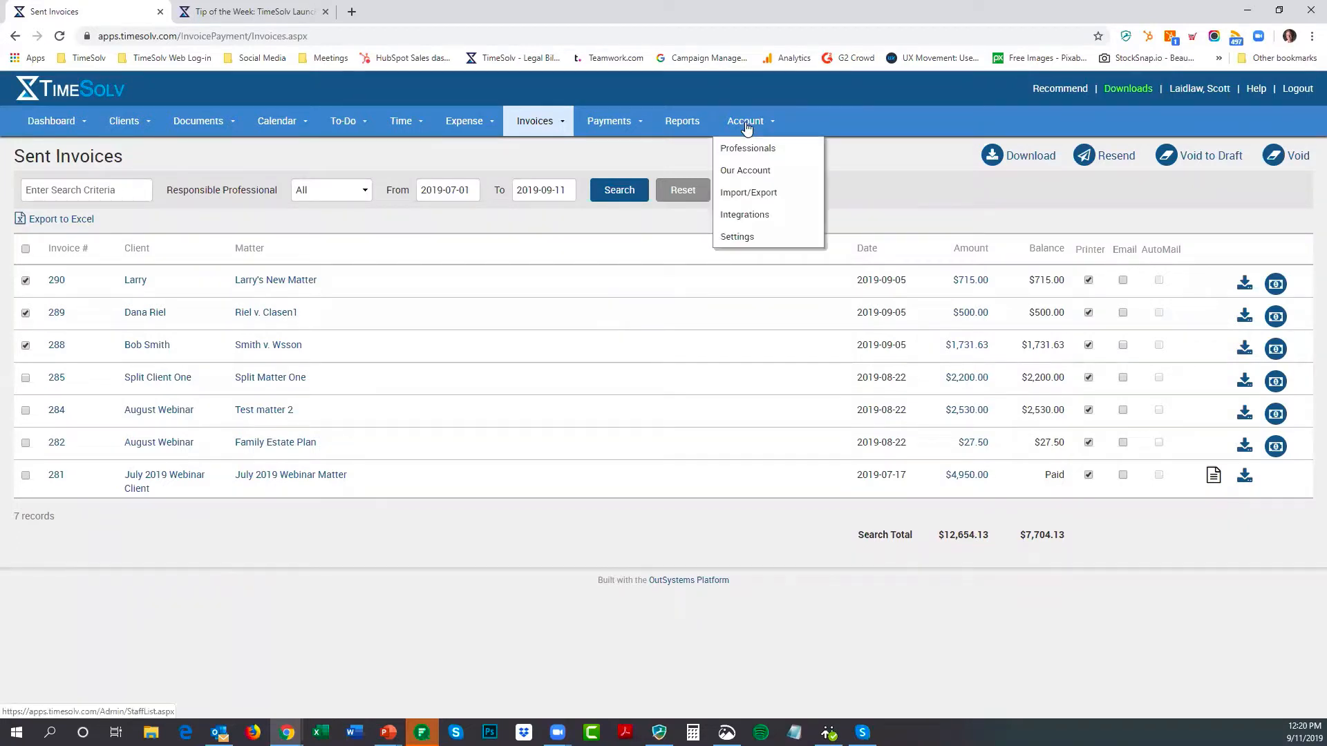
click(743, 236)
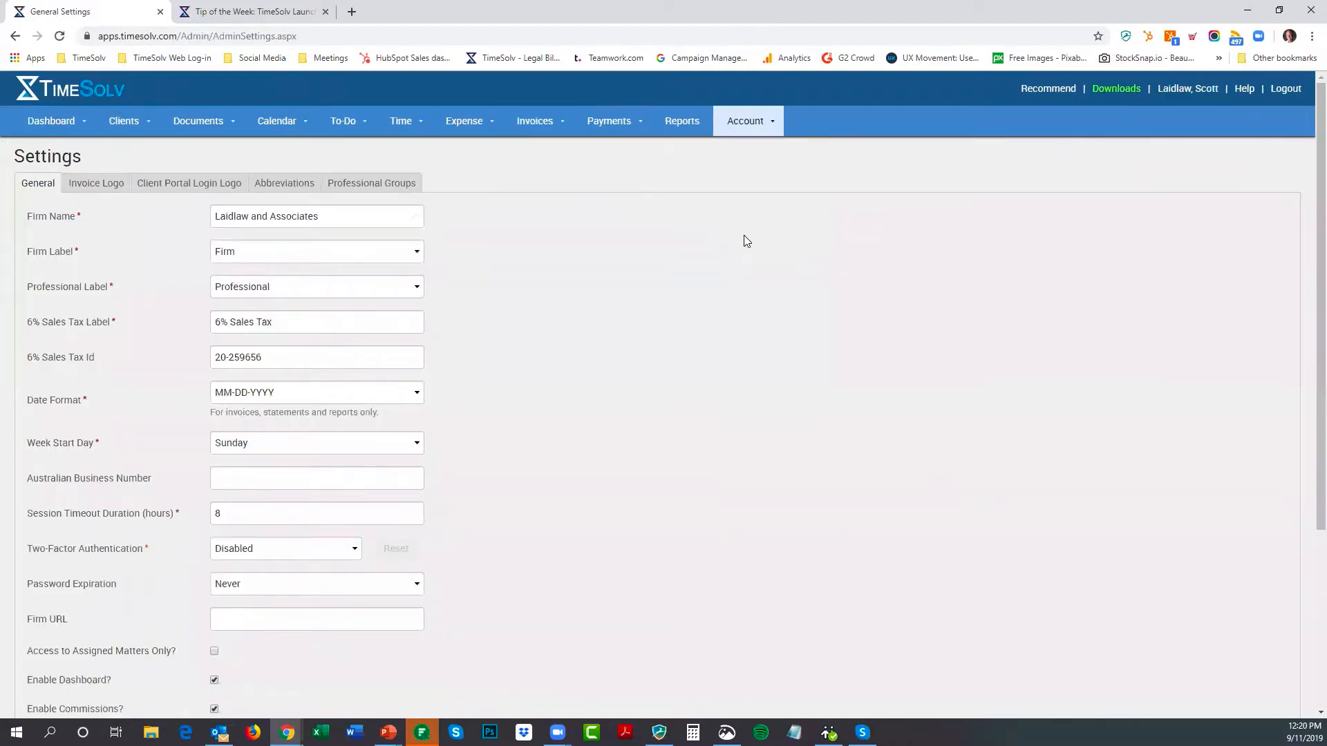
scroll(746, 240, down, 1)
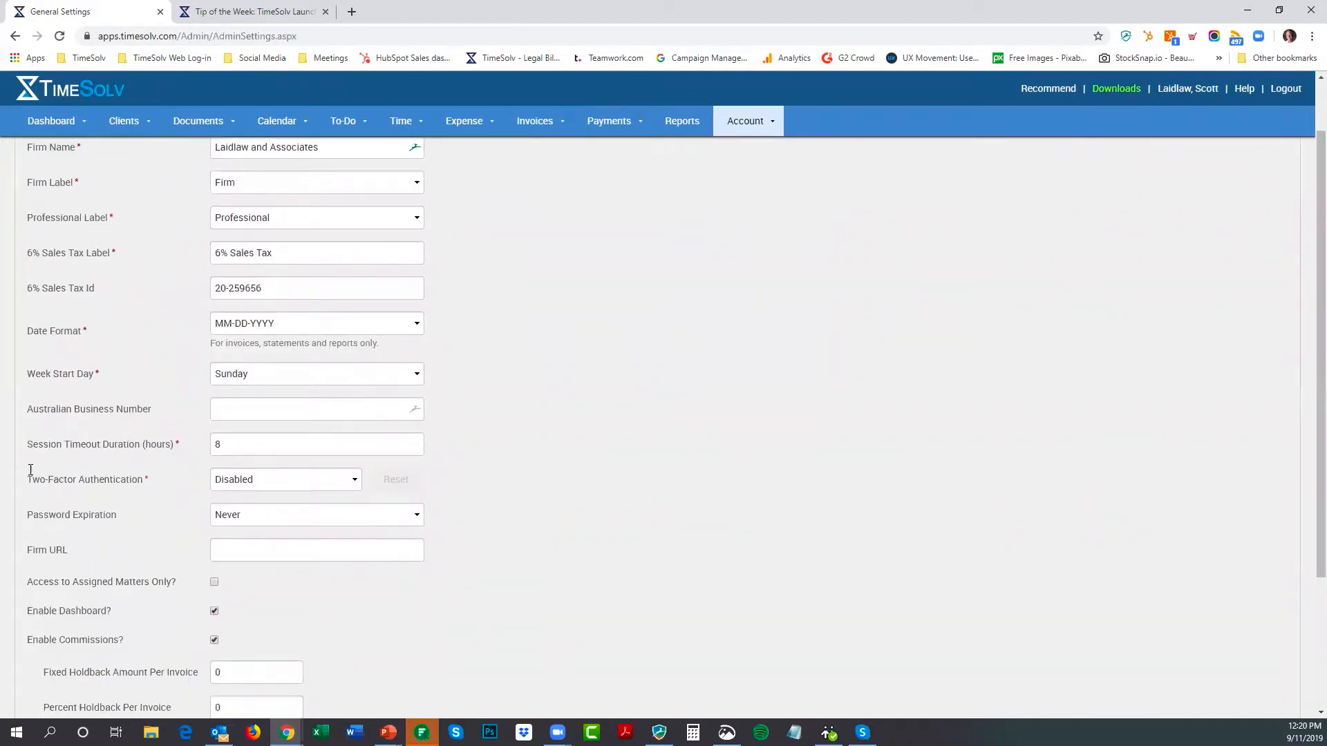
drag(28, 481, 178, 485)
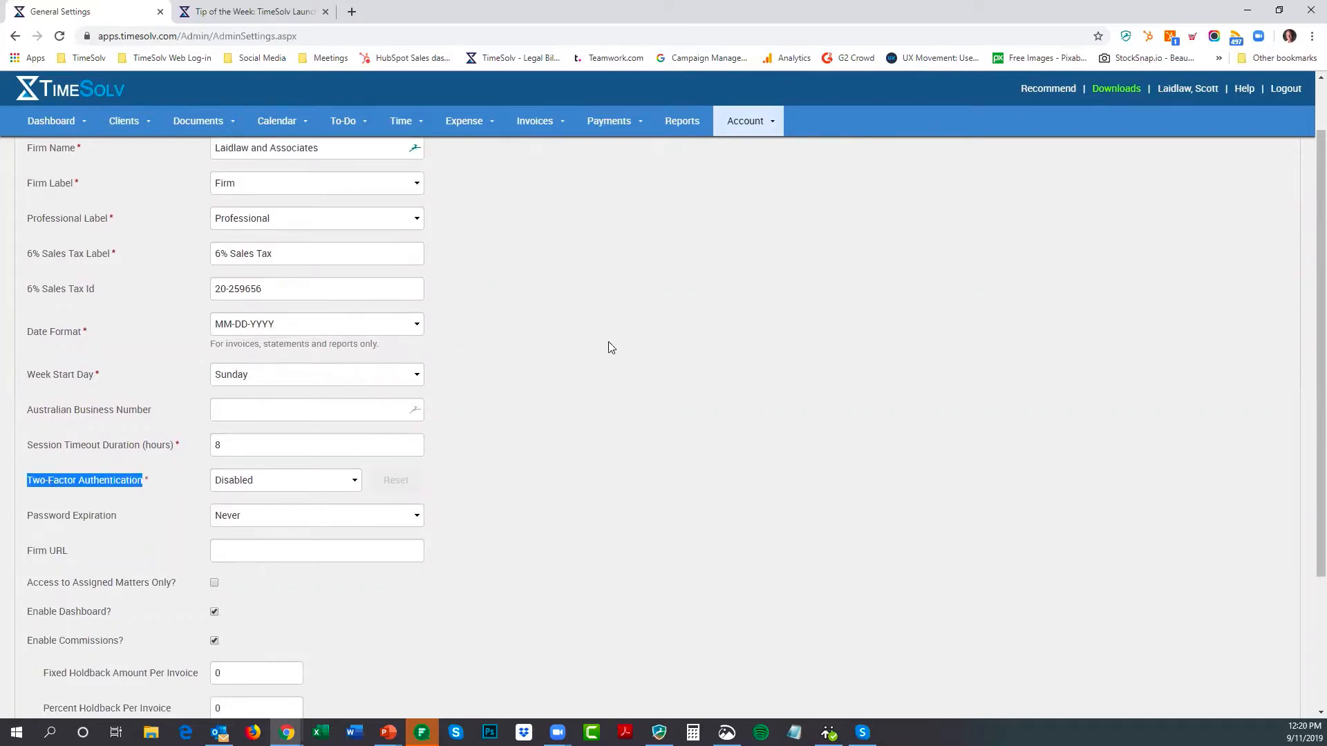
scroll(4, 190, up, 1)
click(656, 328)
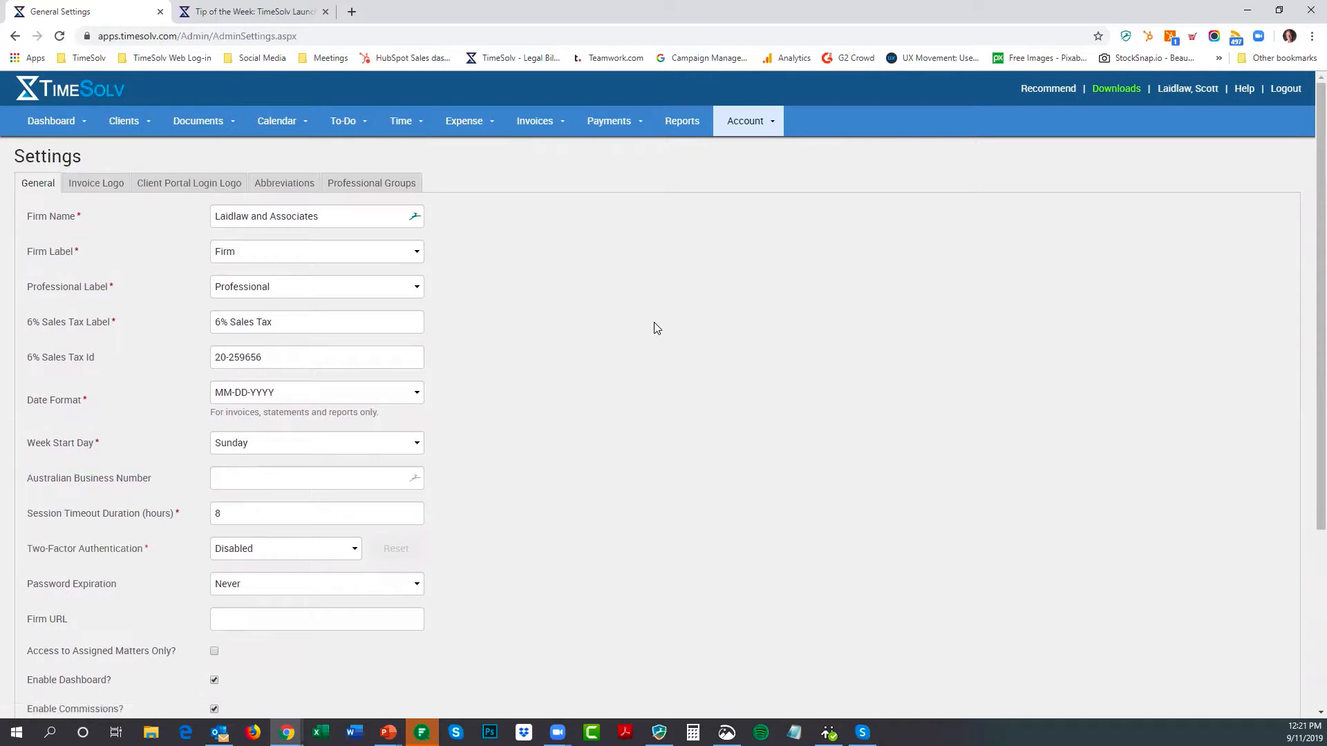
Locate the Password Expiration setting, try the 30 Days option, and return it to Never.
scroll(656, 328, down, 2)
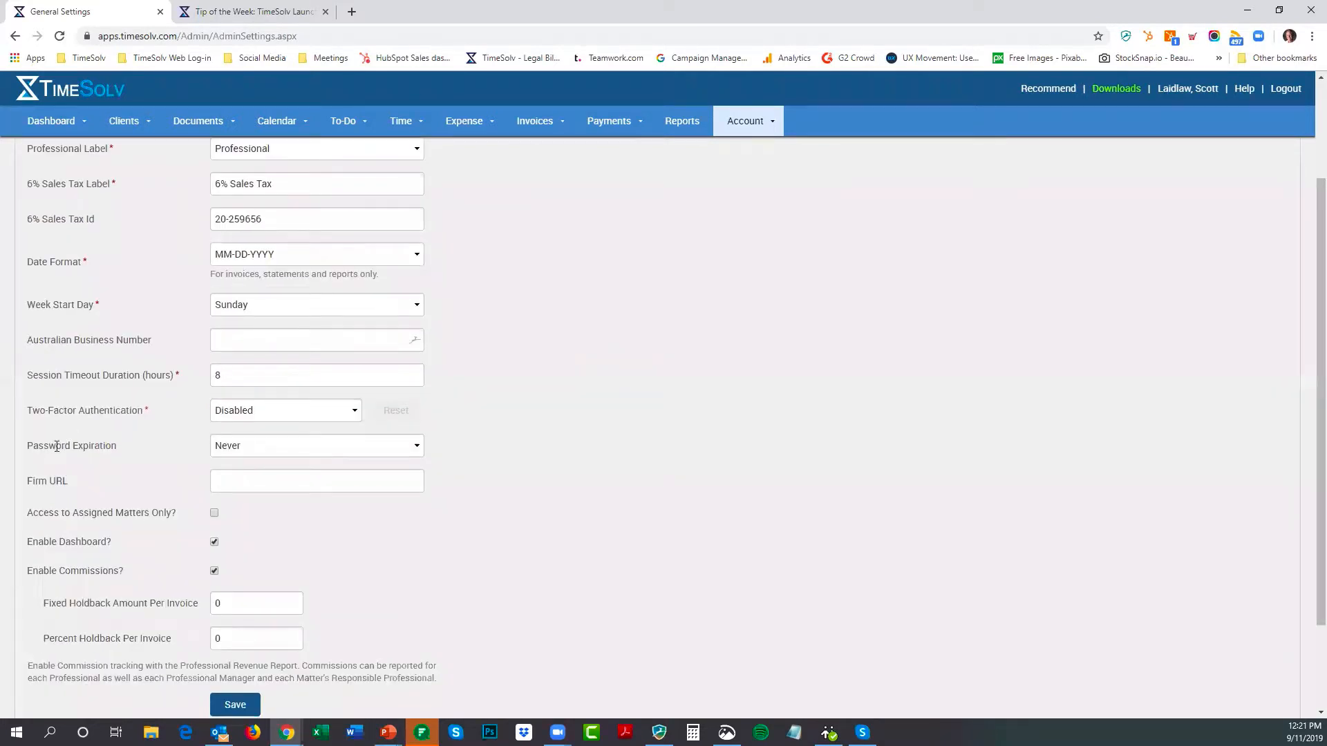
drag(26, 447, 116, 453)
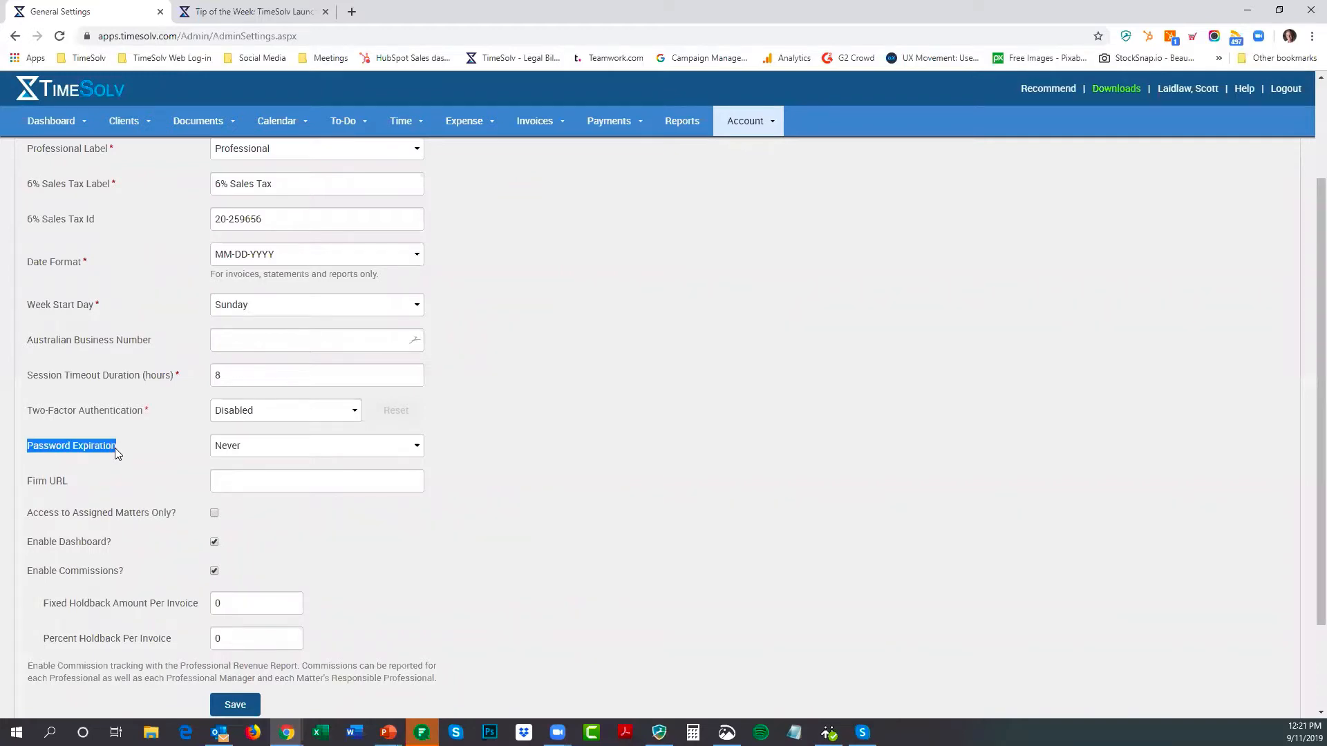
click(416, 450)
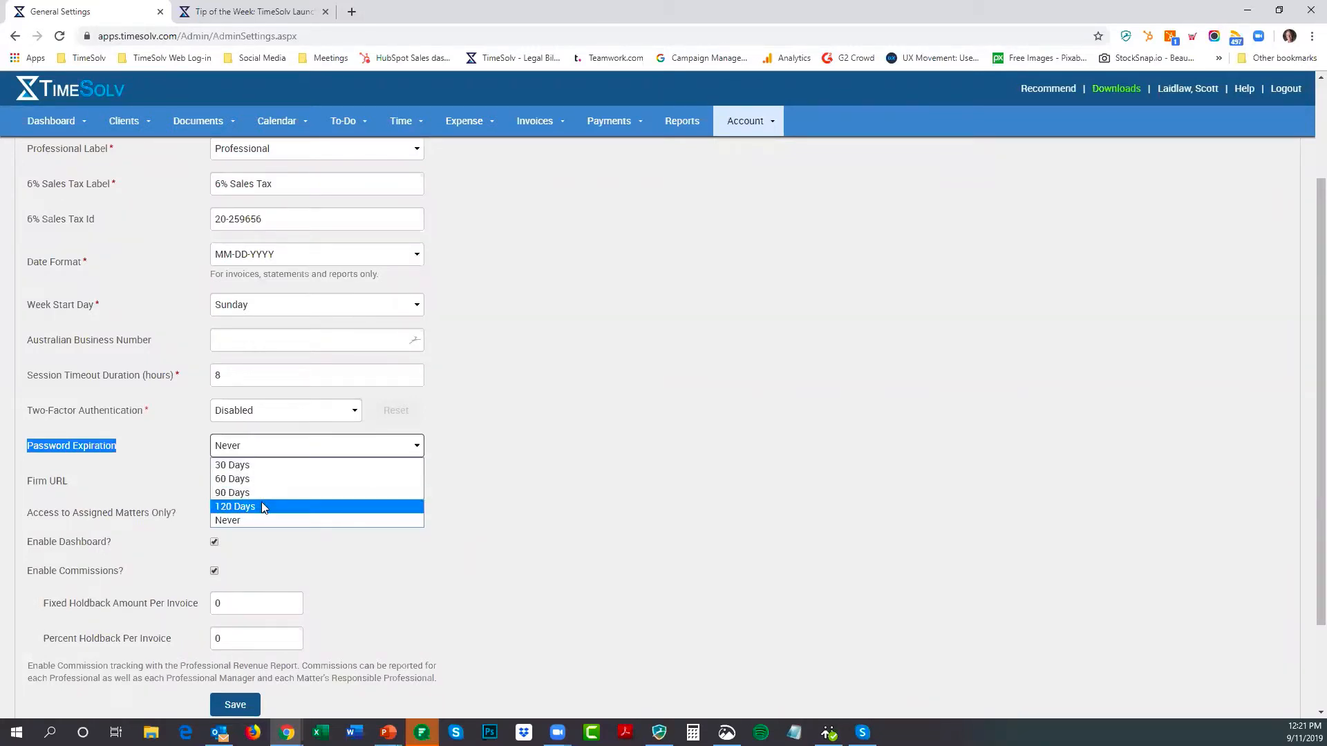
click(266, 465)
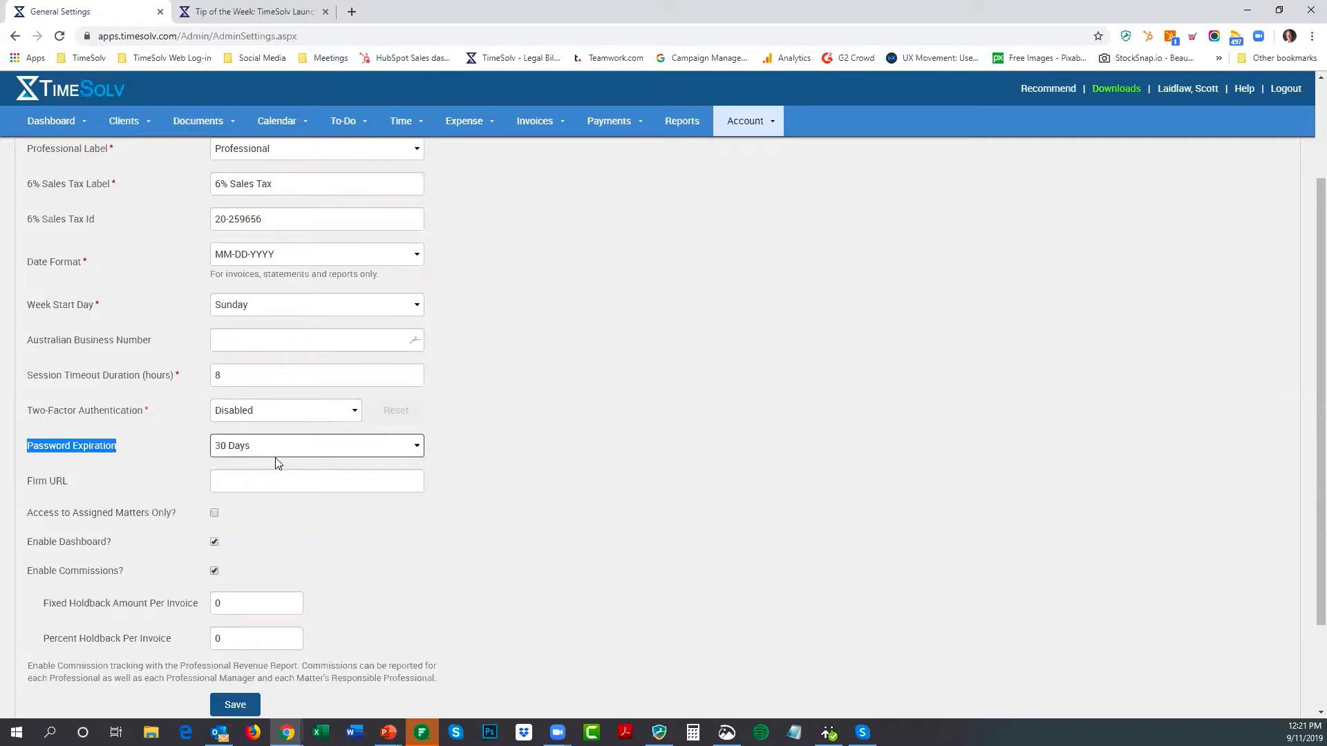
click(293, 451)
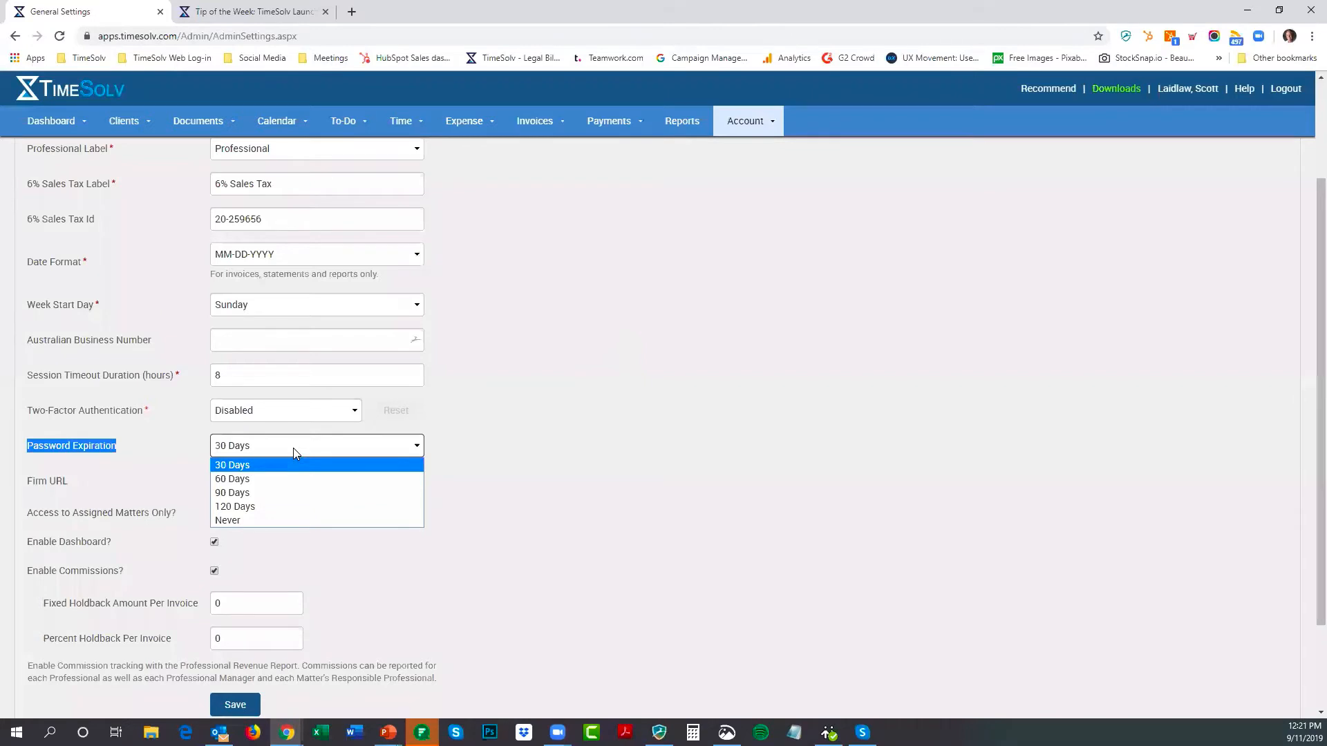
click(269, 521)
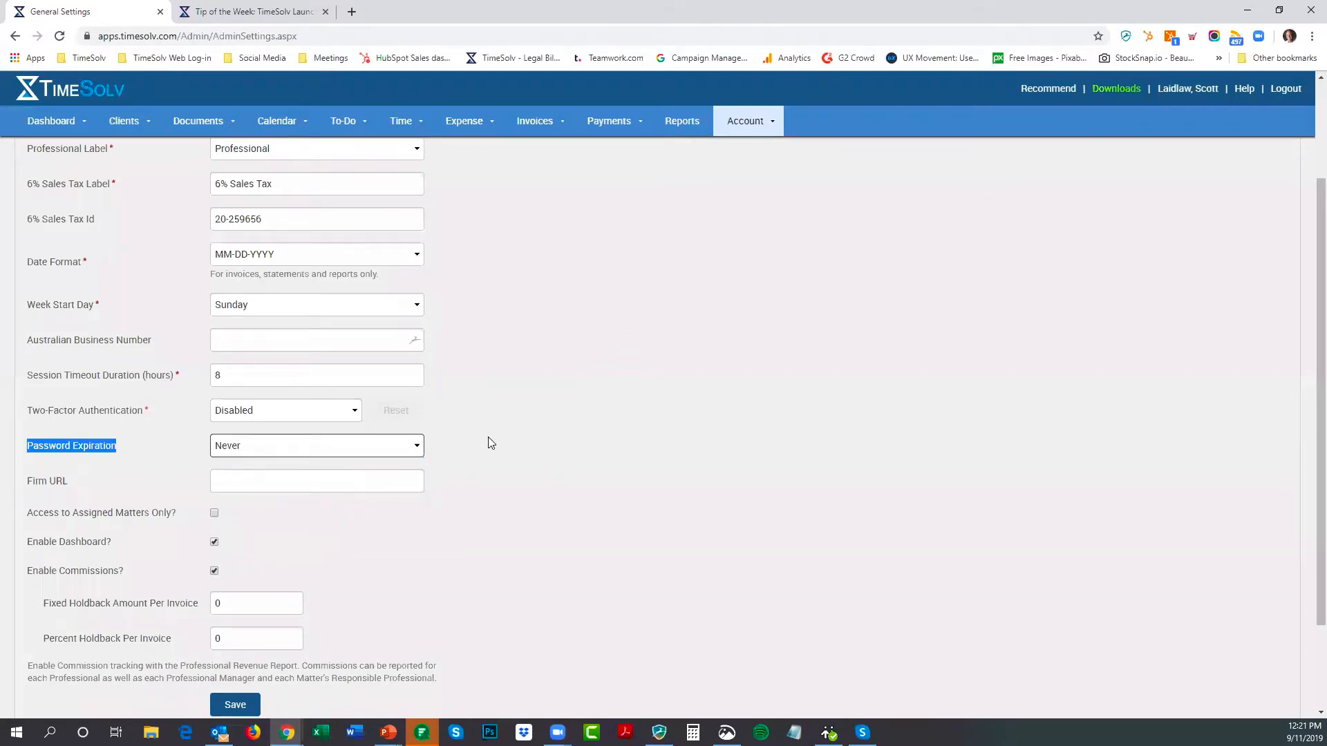
Try Password Expiration periods of 120 Days and 60 Days, and set it back to Never.
click(282, 448)
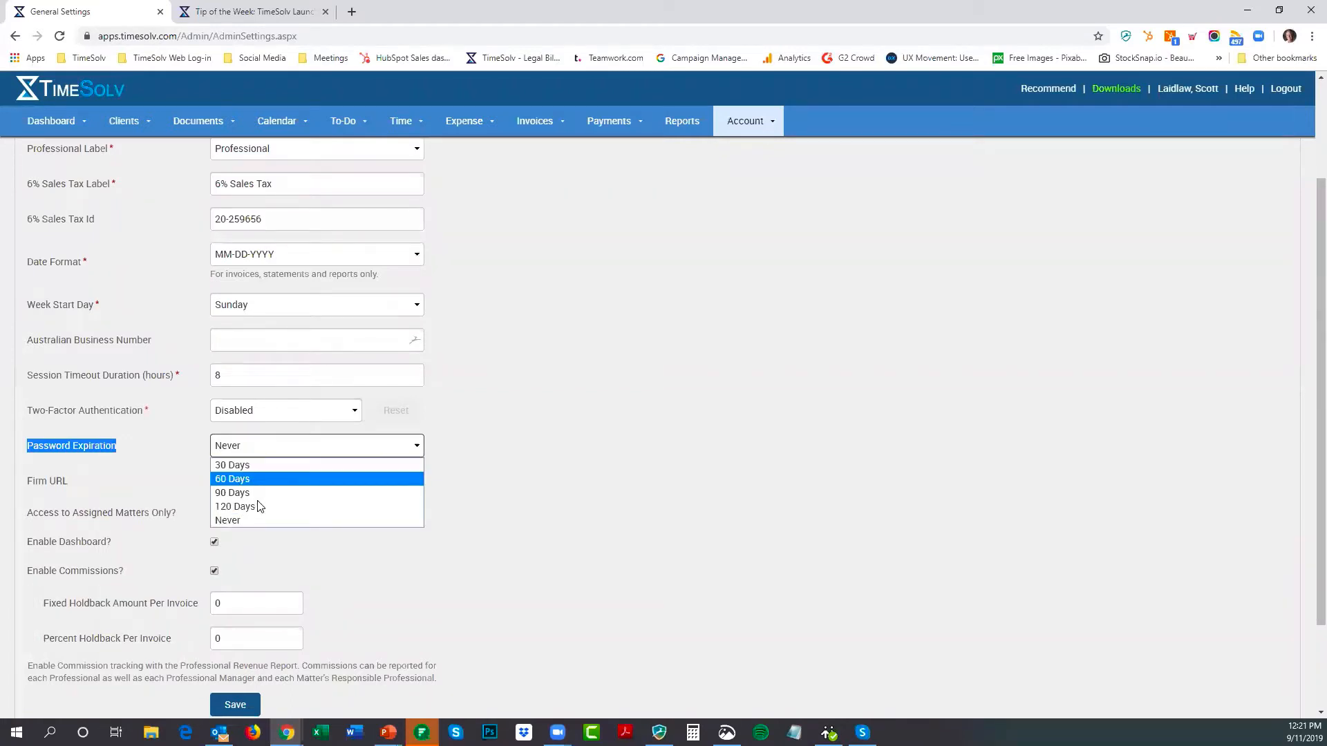
click(235, 506)
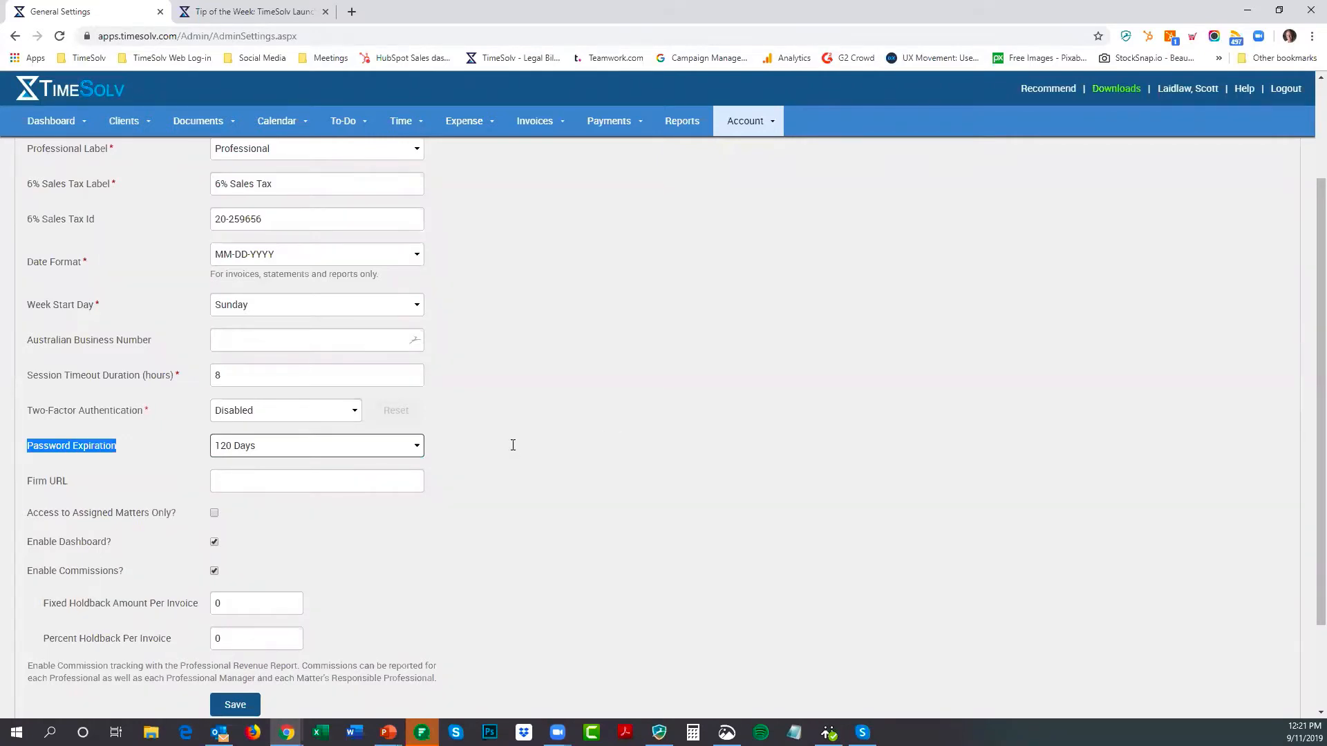
mouse_move(326, 449)
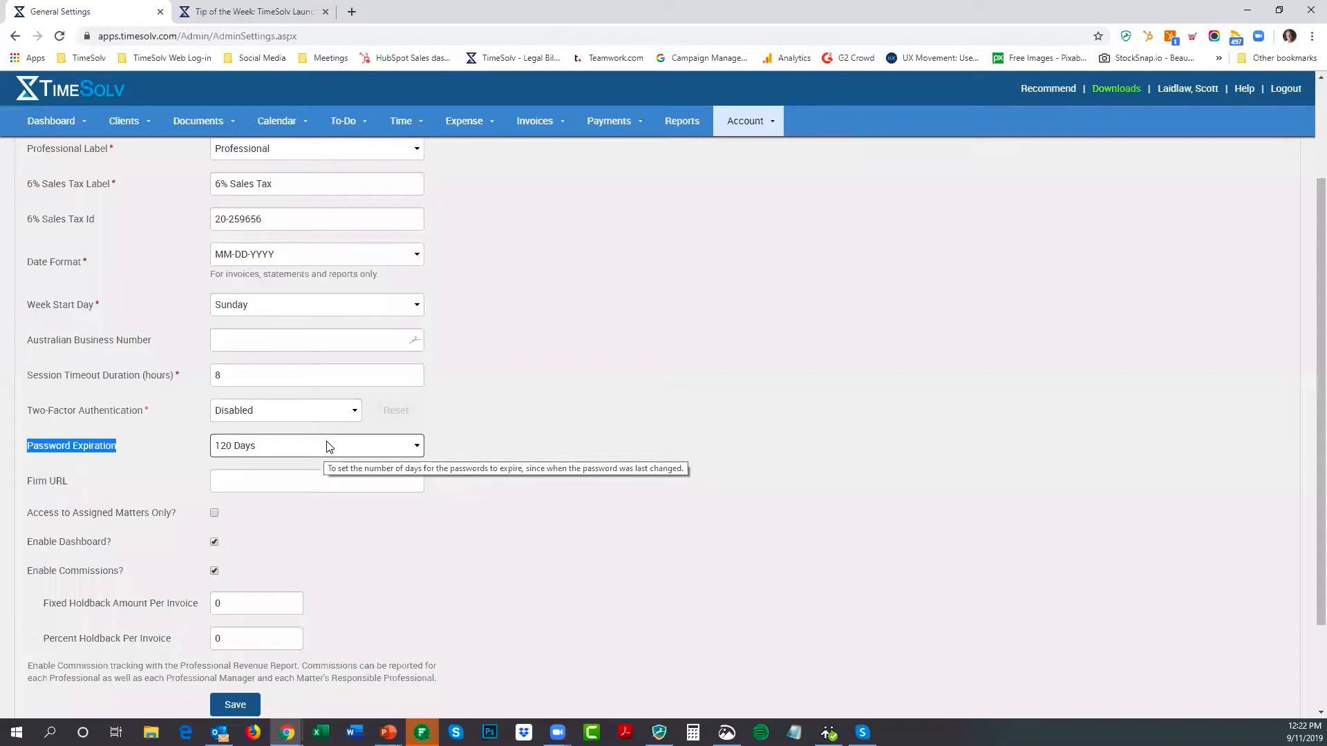
click(327, 446)
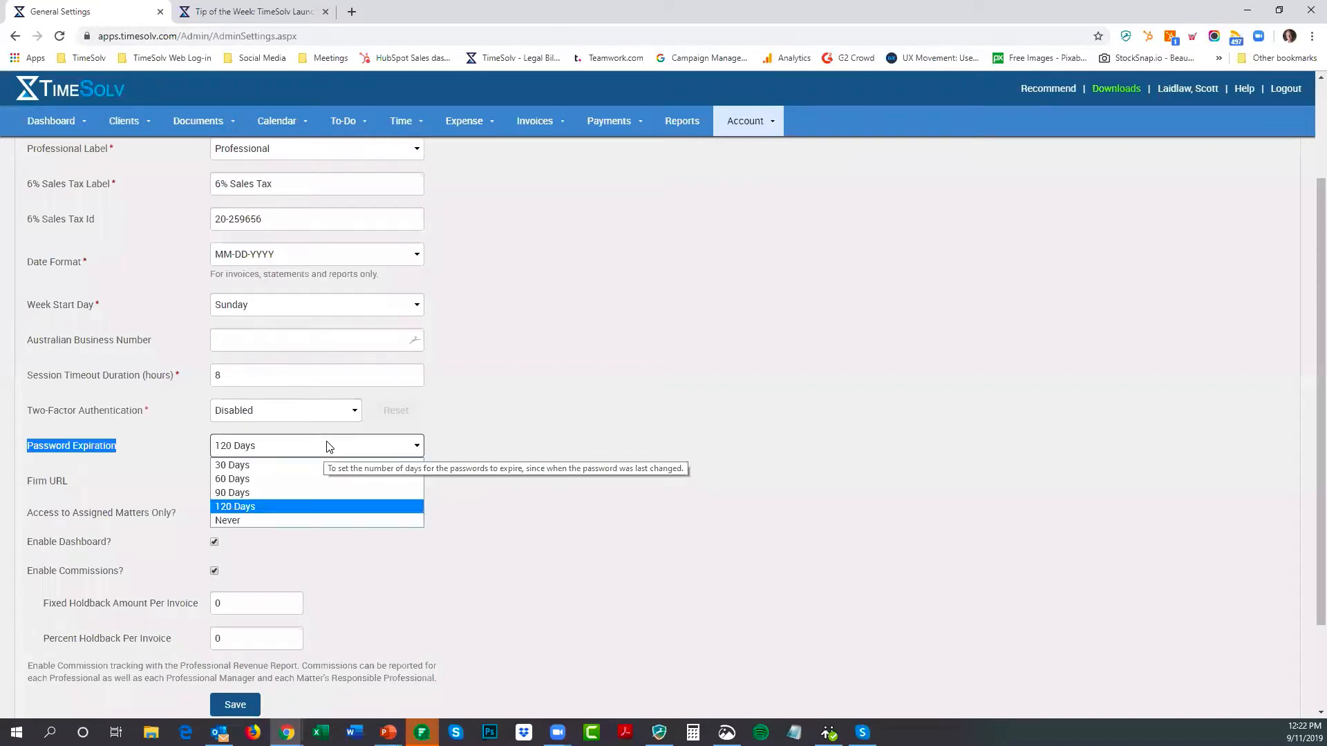
click(323, 487)
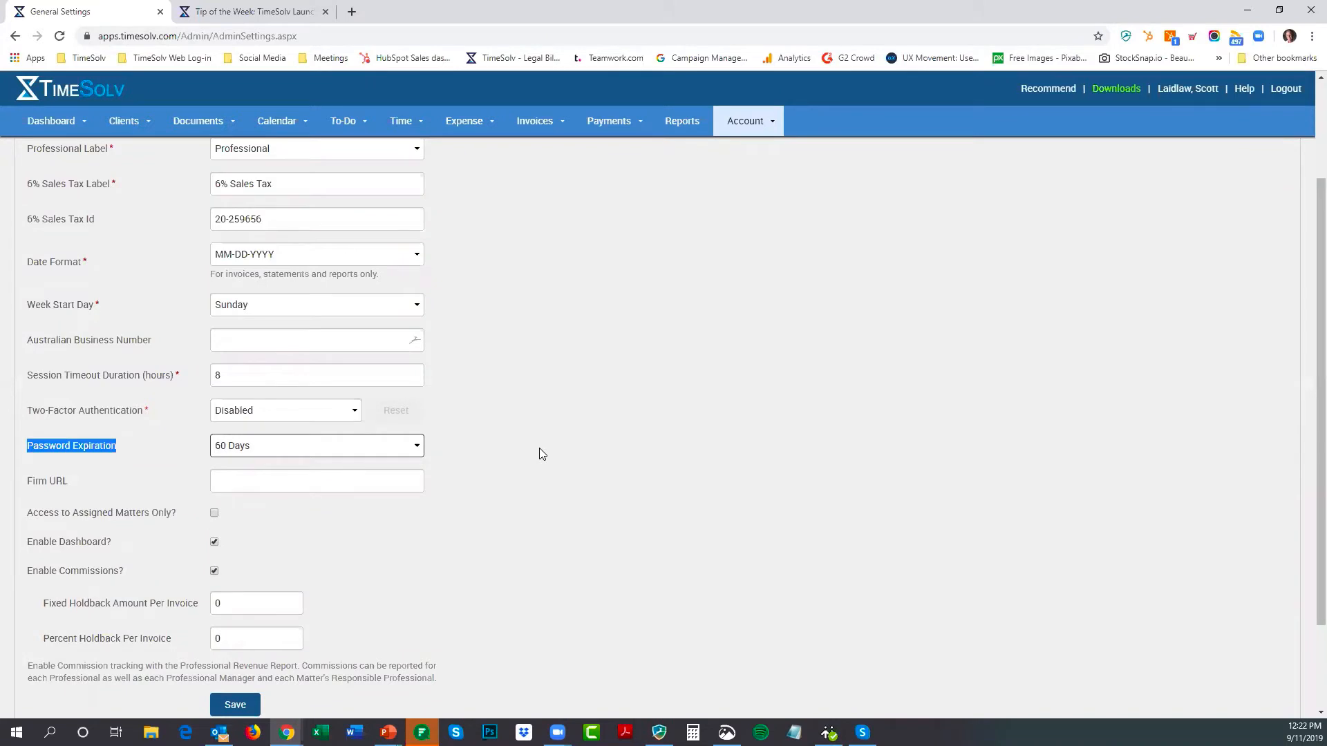
click(321, 450)
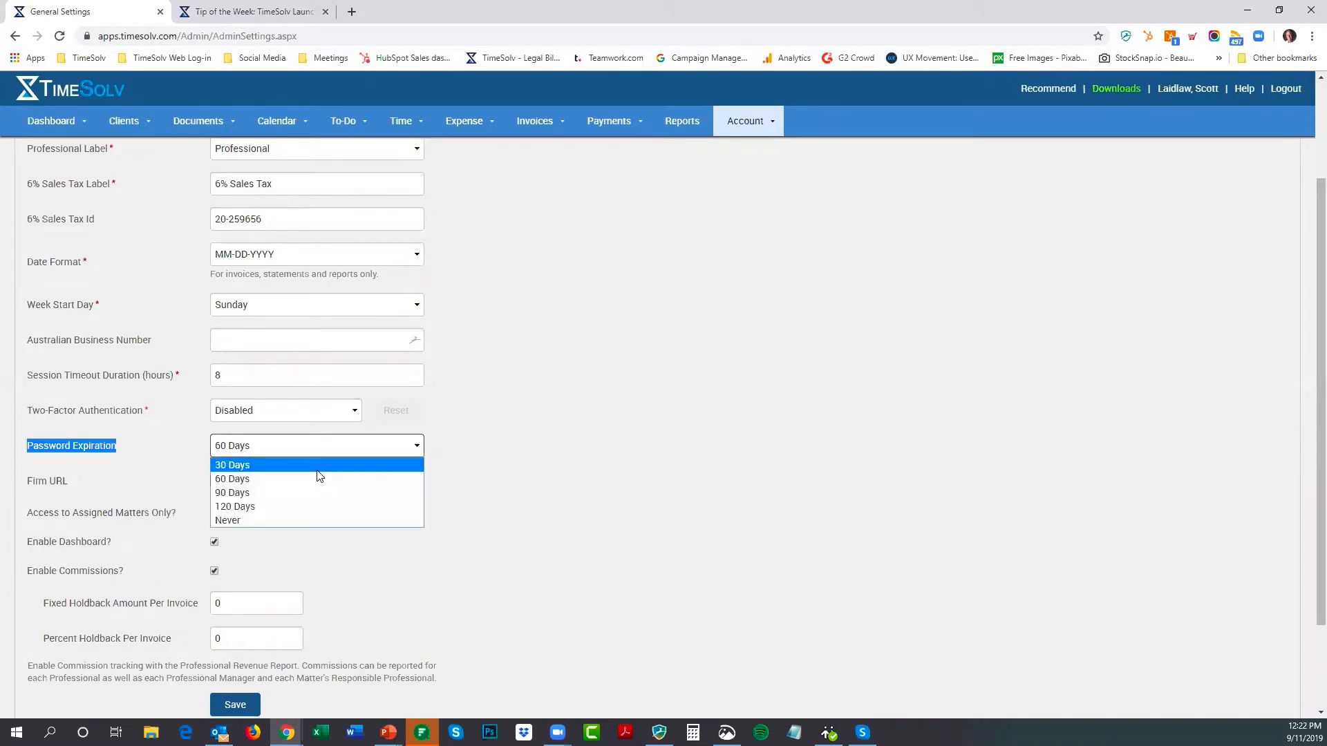
click(297, 520)
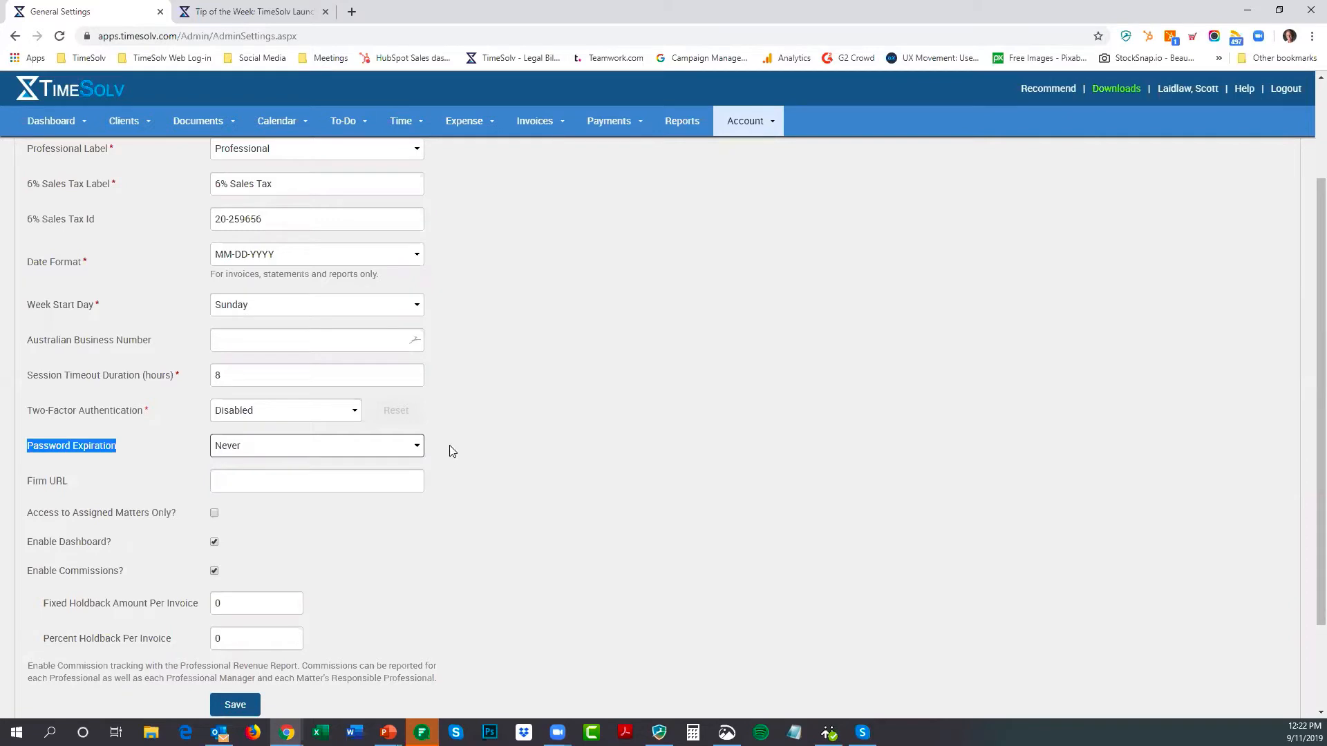
Review the available Password Expiration periods without choosing a different one.
click(452, 451)
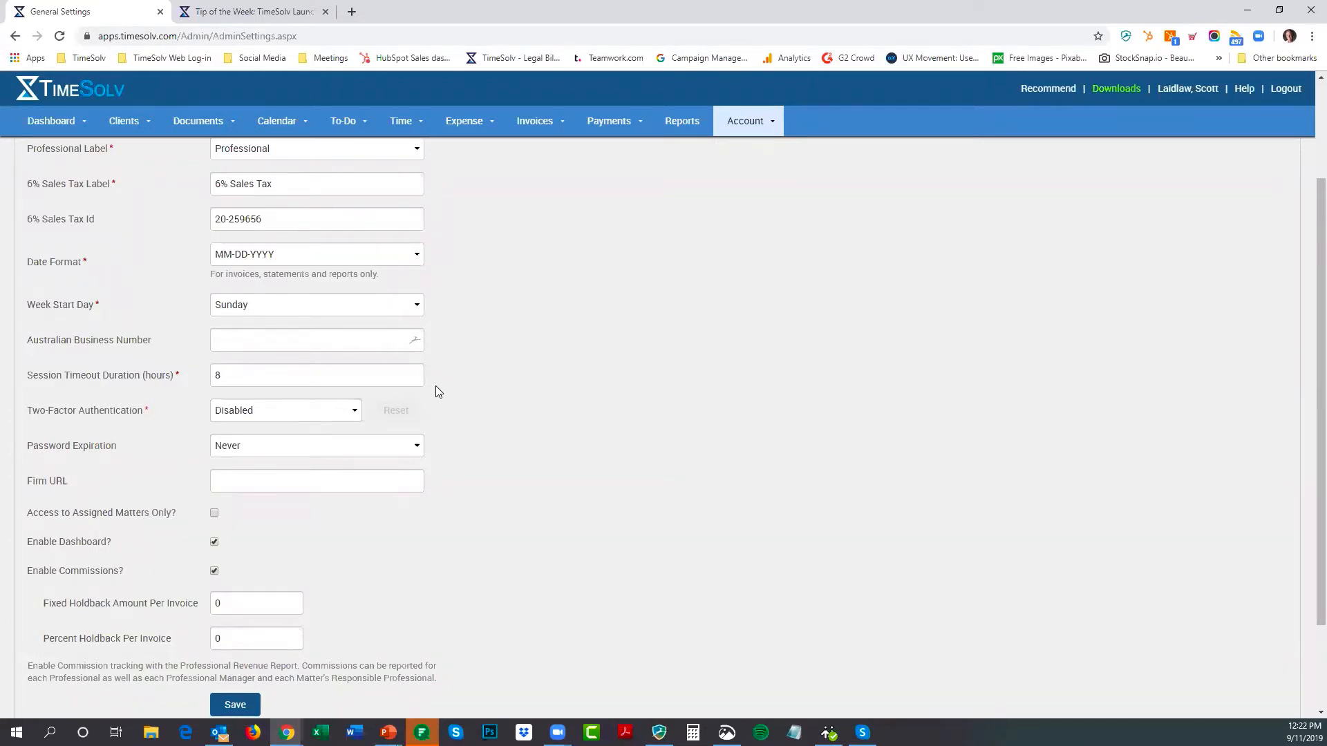
click(283, 451)
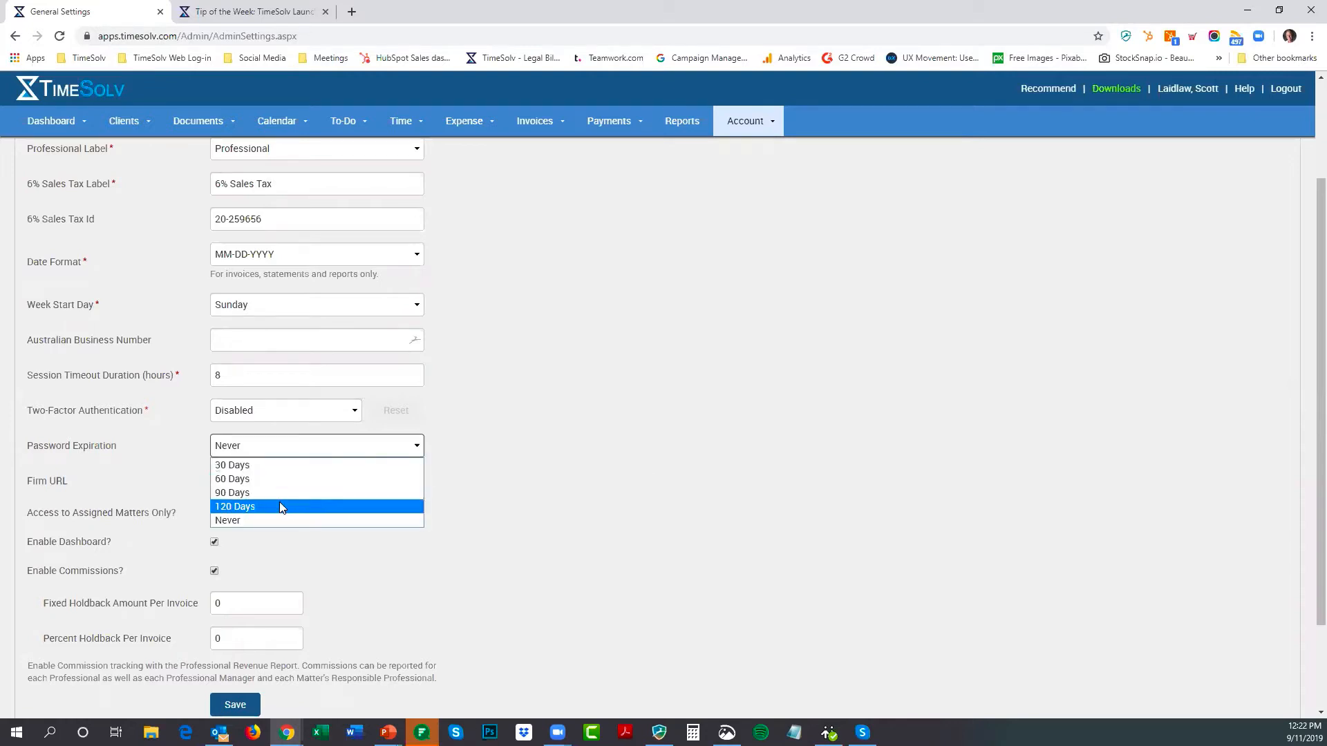
click(457, 439)
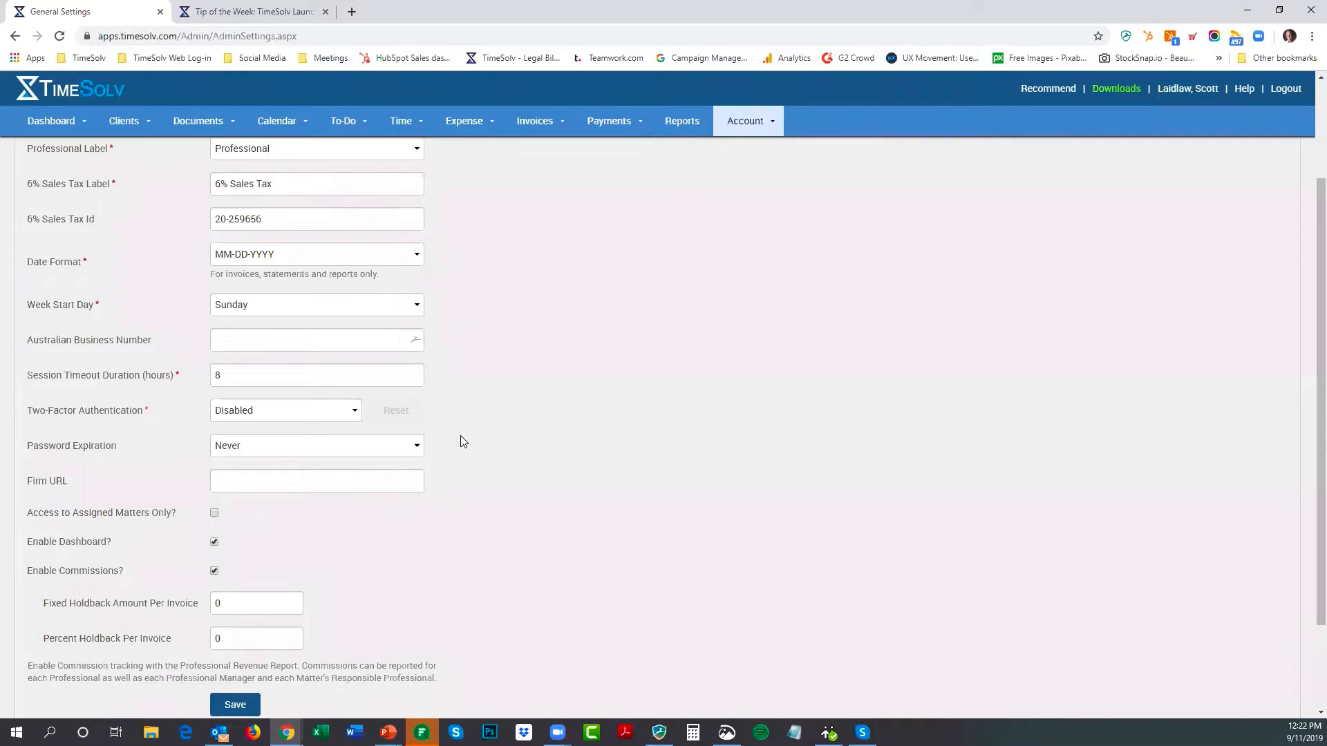
Examine the Password Expiration periods alongside the Two-Factor Authentication frequencies without changing either setting.
click(401, 453)
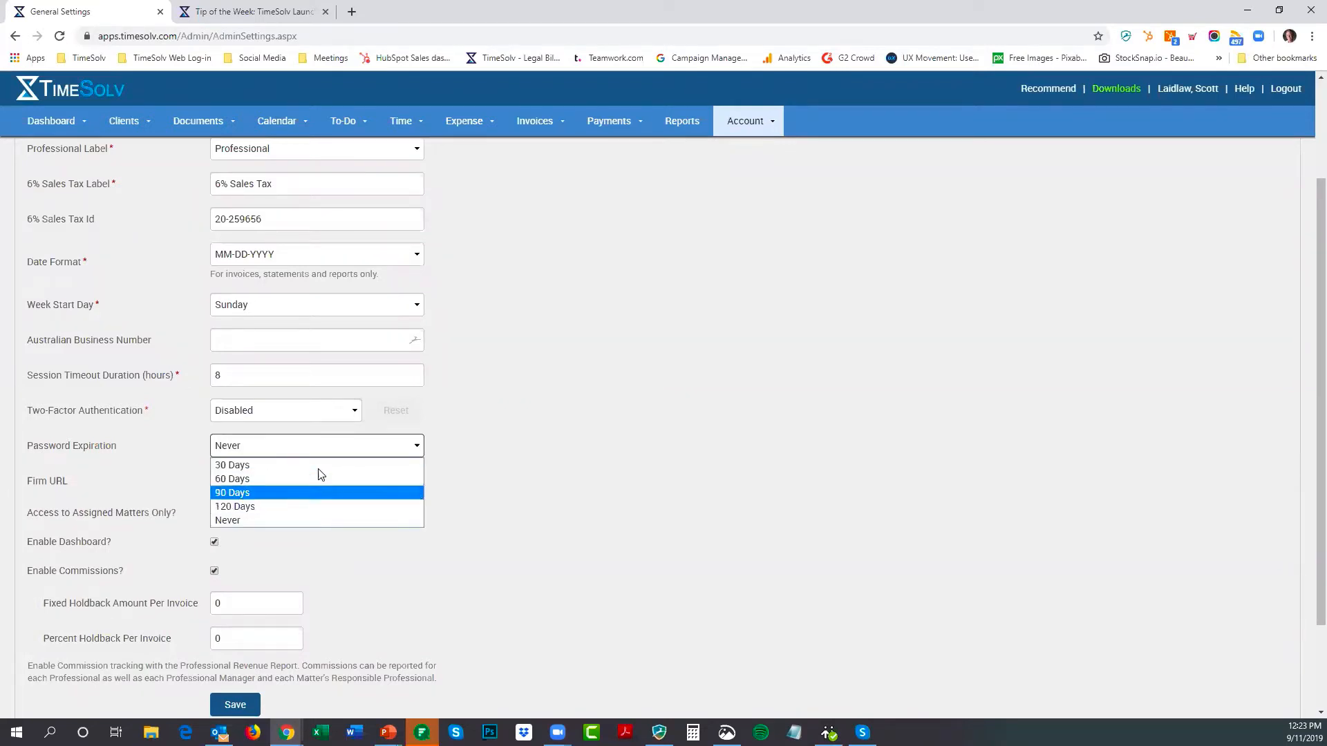
click(482, 443)
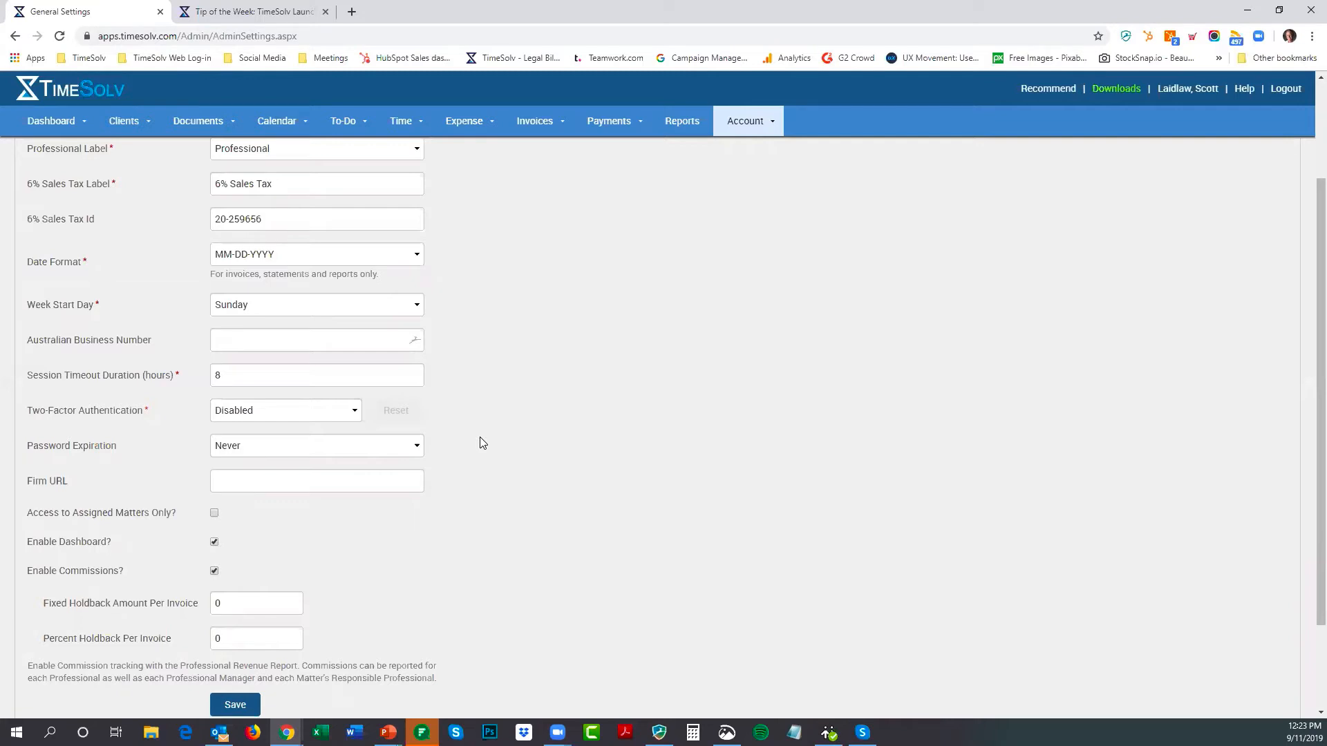
click(260, 412)
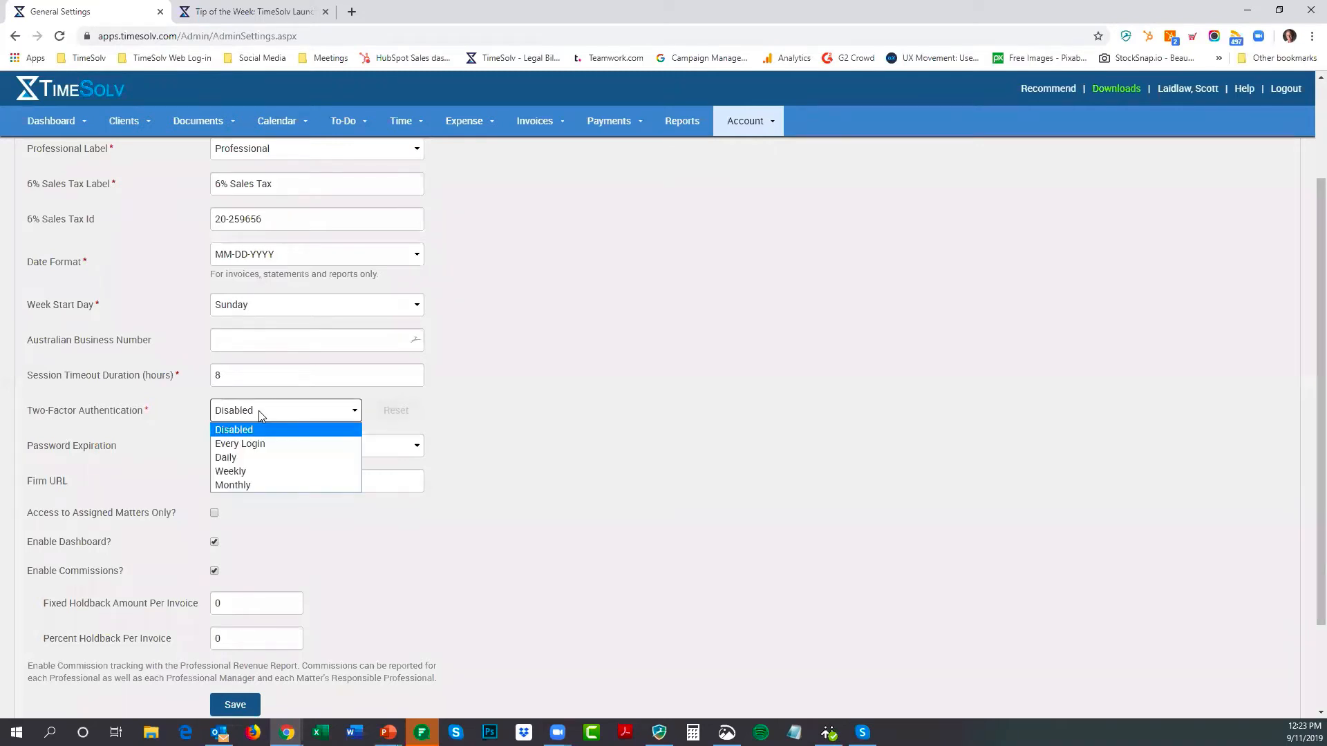
click(565, 417)
click(288, 448)
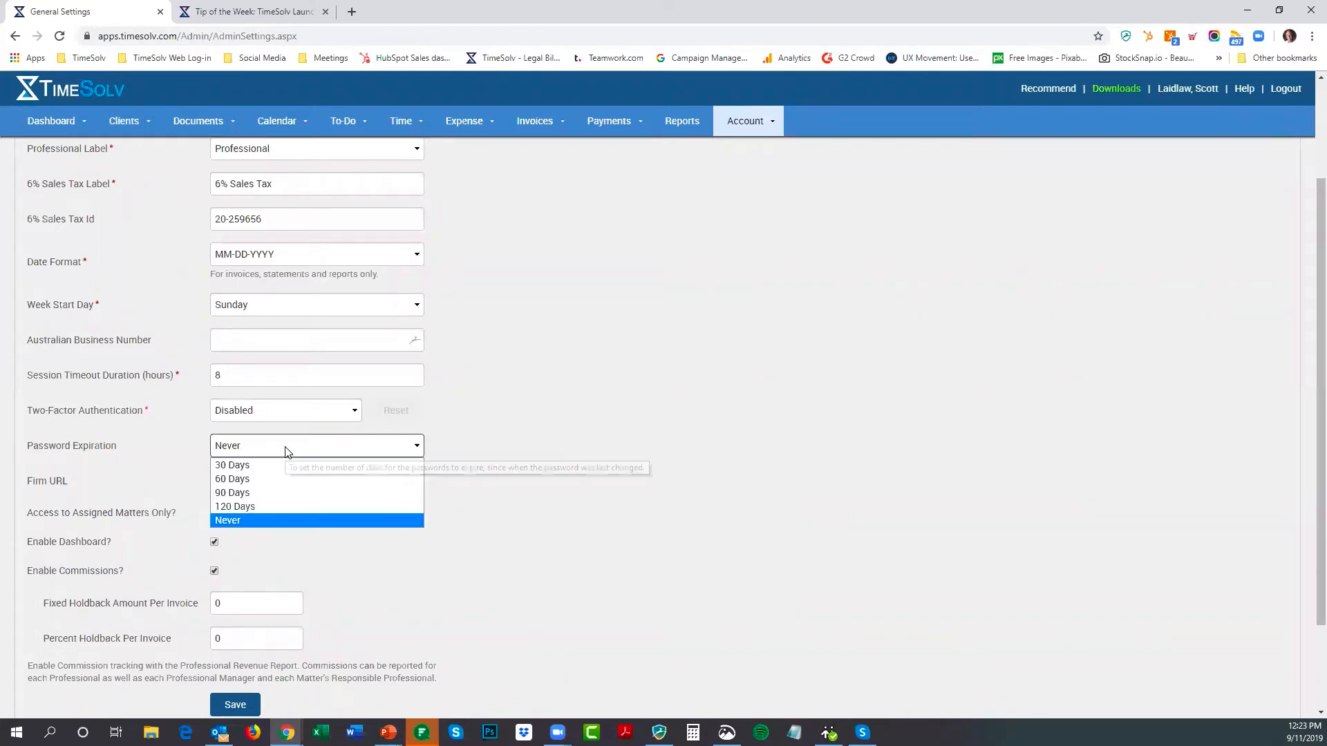
click(515, 407)
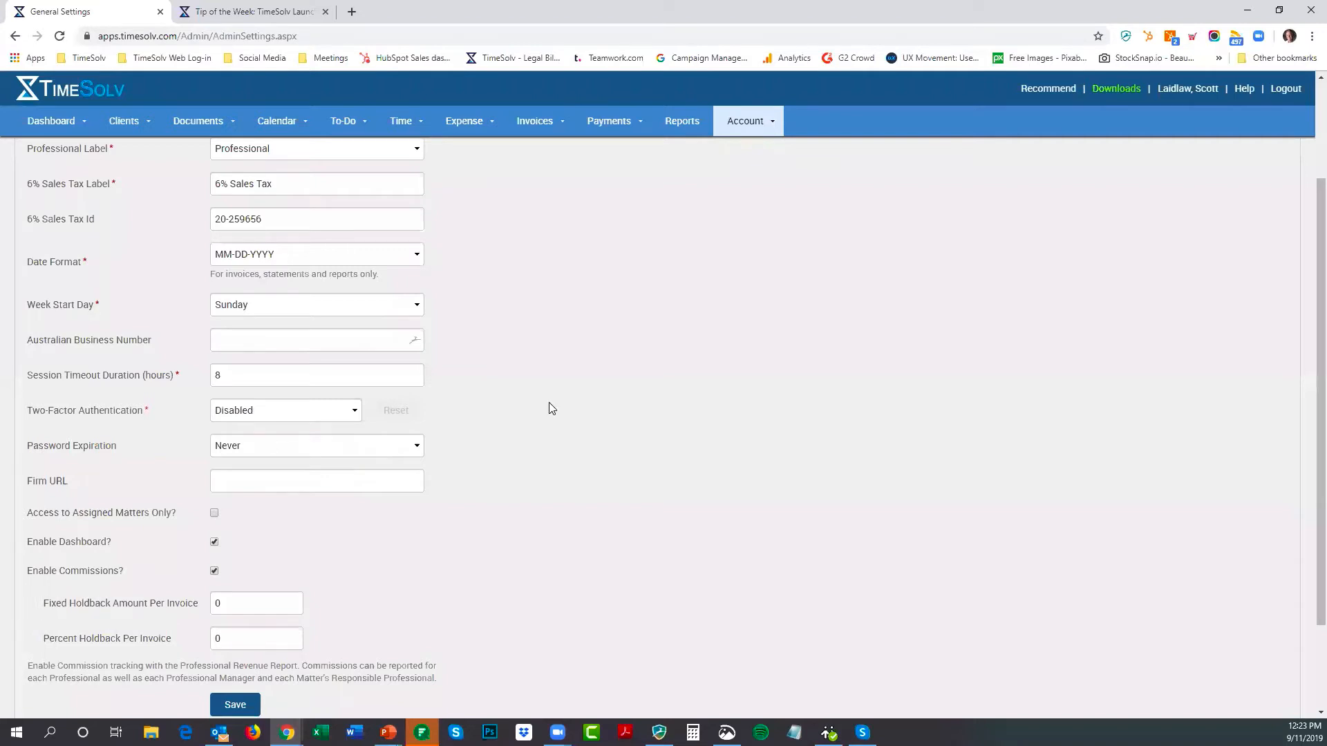
click(351, 446)
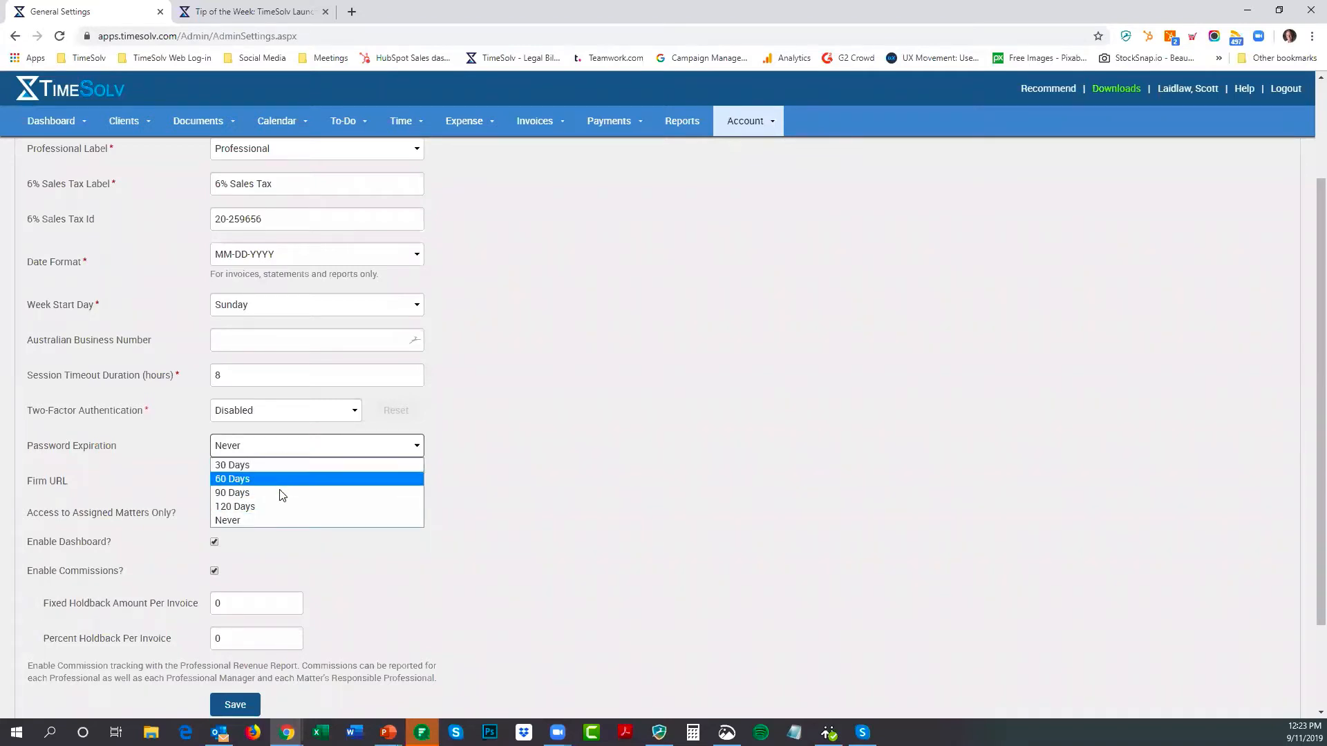
click(467, 436)
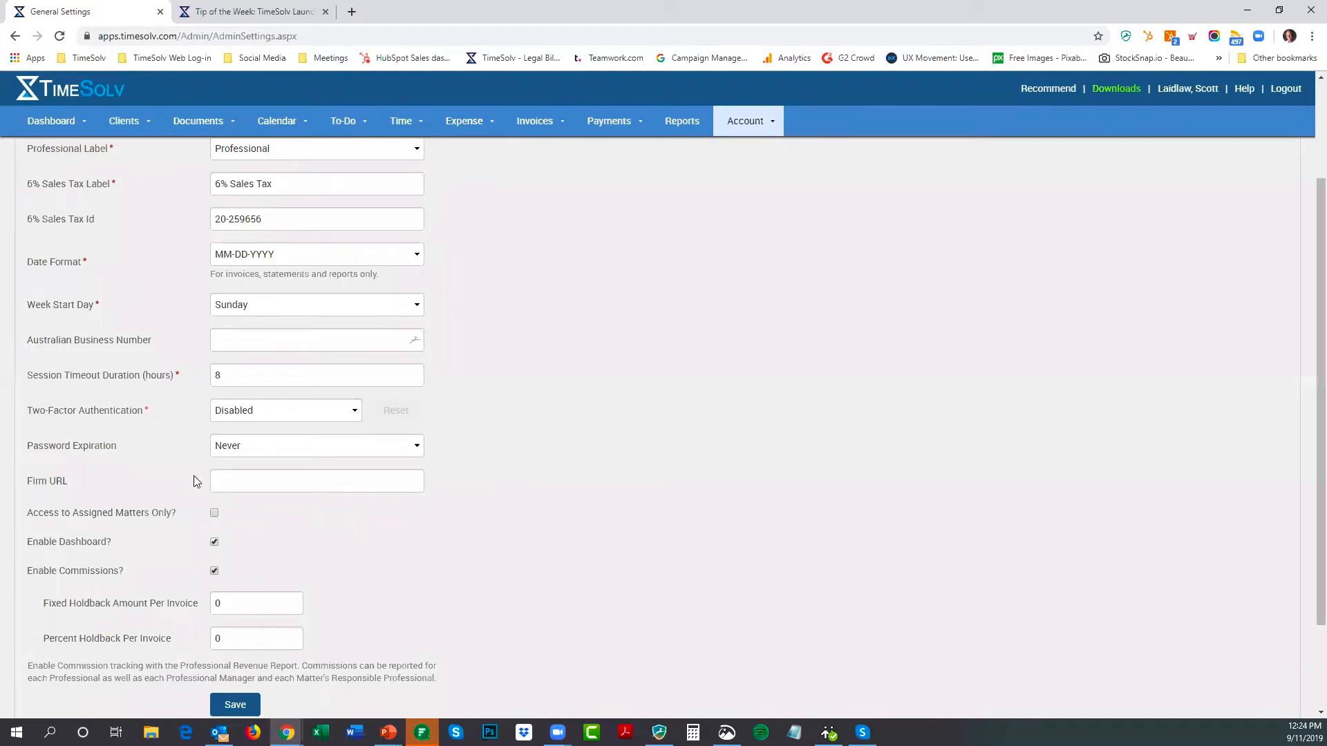
click(230, 454)
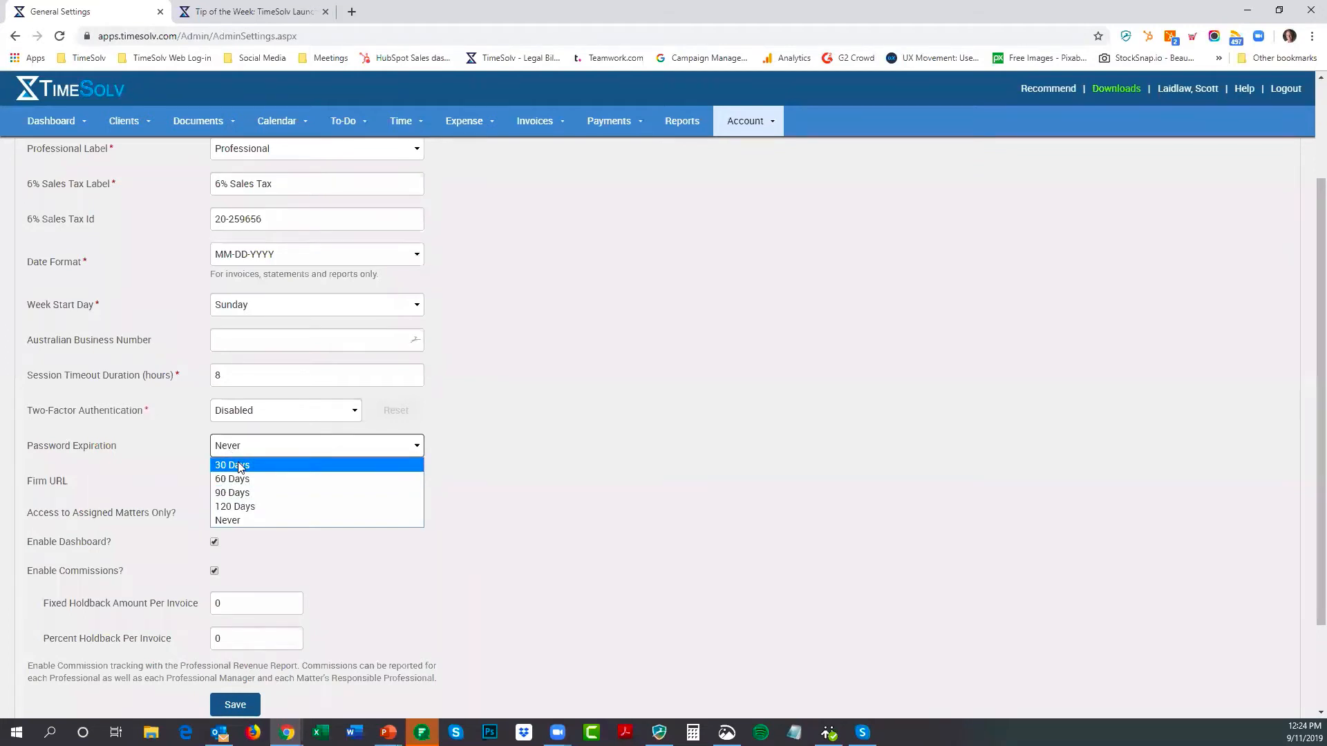
click(467, 447)
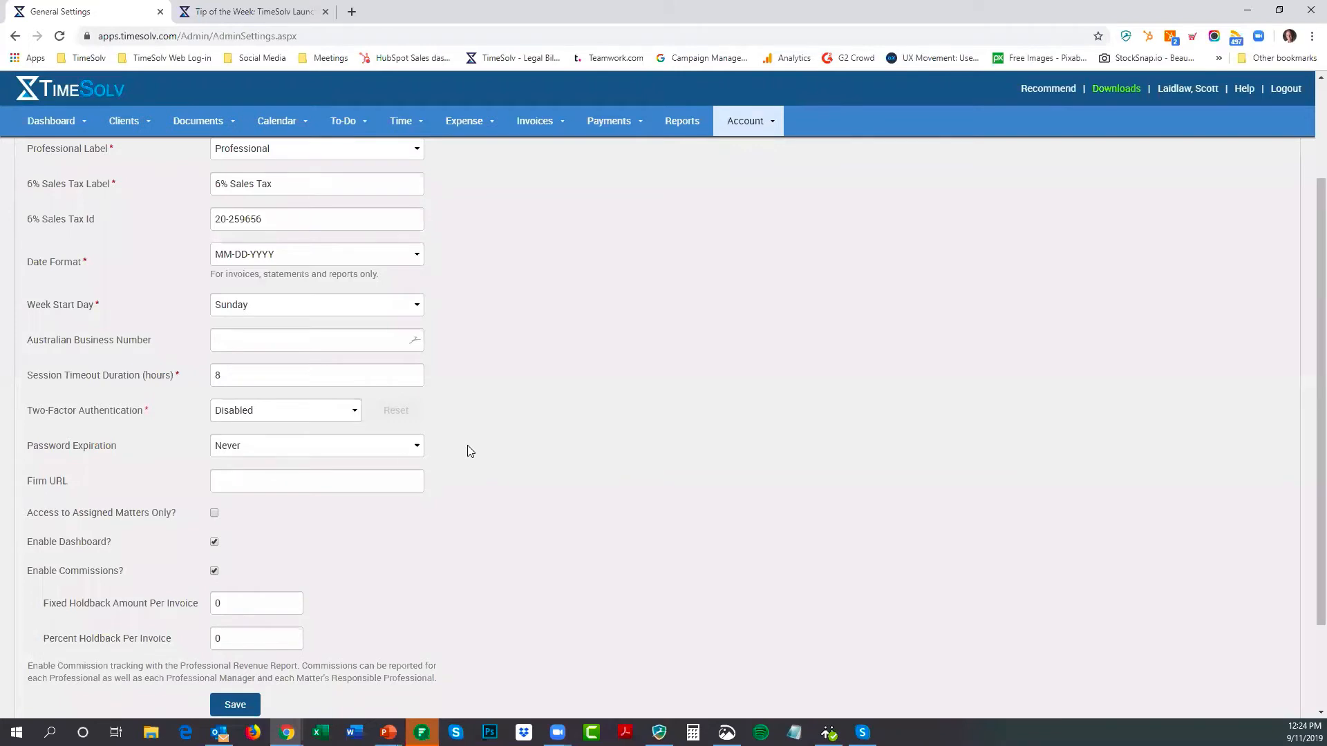
Keep Password Expiration set to Never and save the general settings.
click(250, 447)
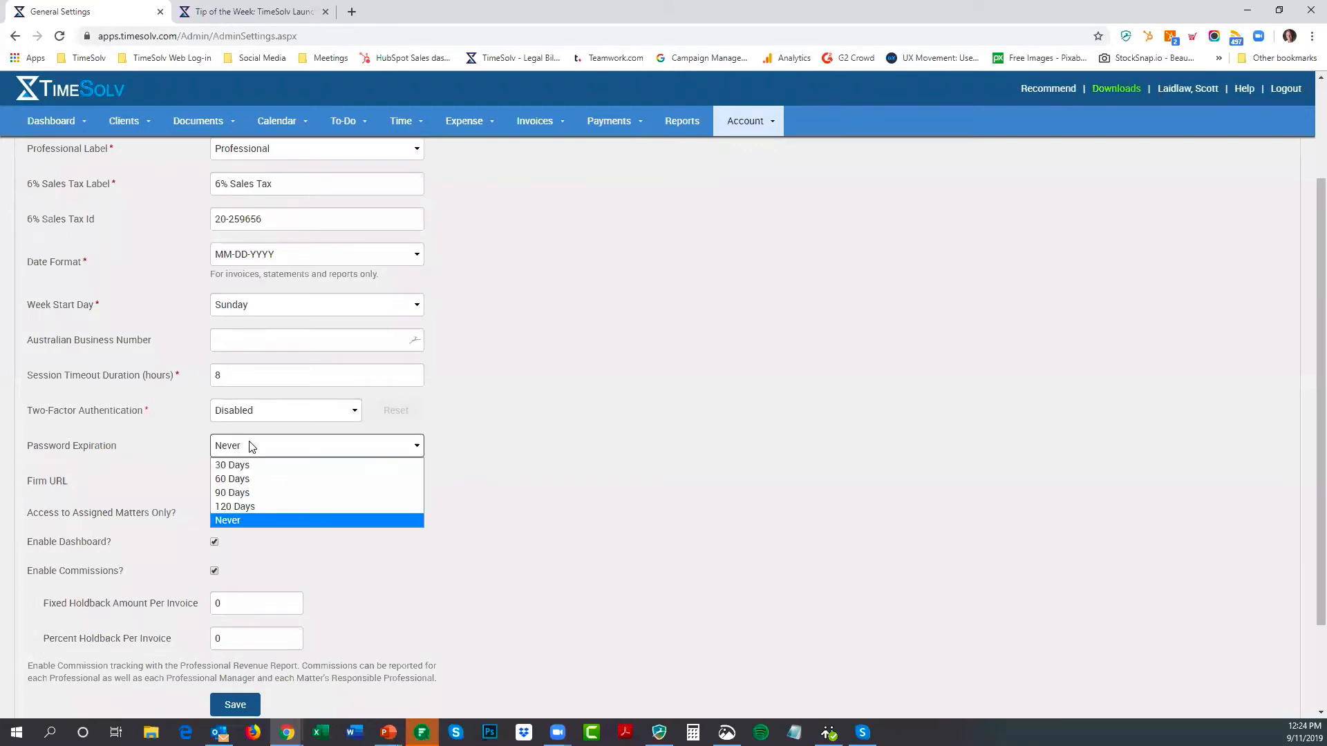
click(250, 447)
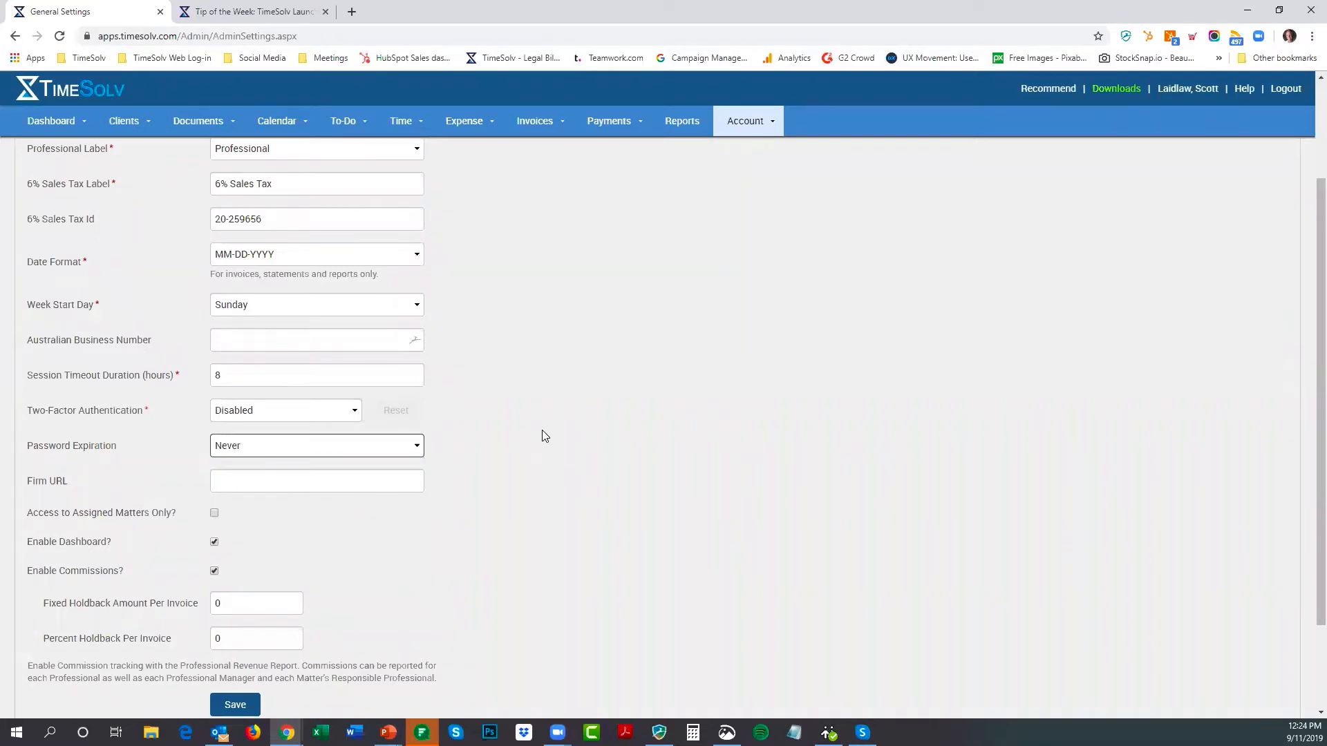
scroll(542, 430, down, 2)
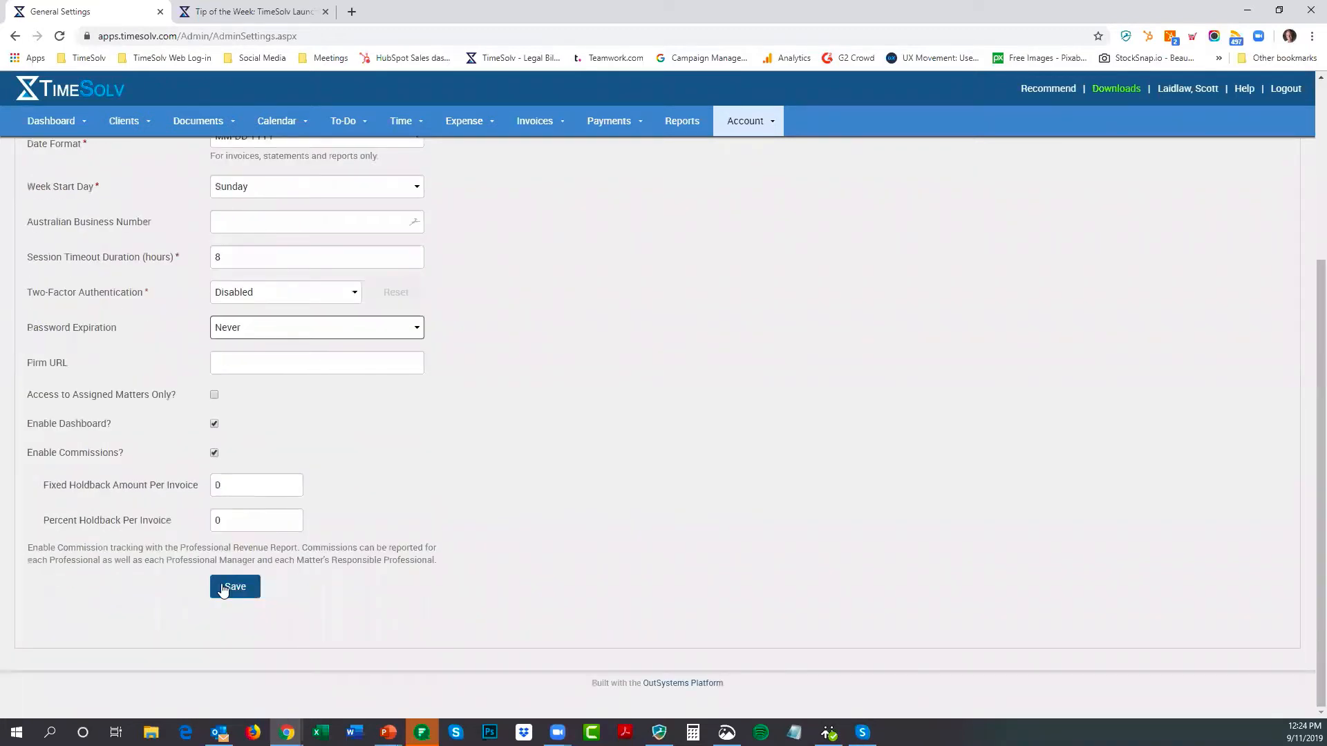
click(228, 586)
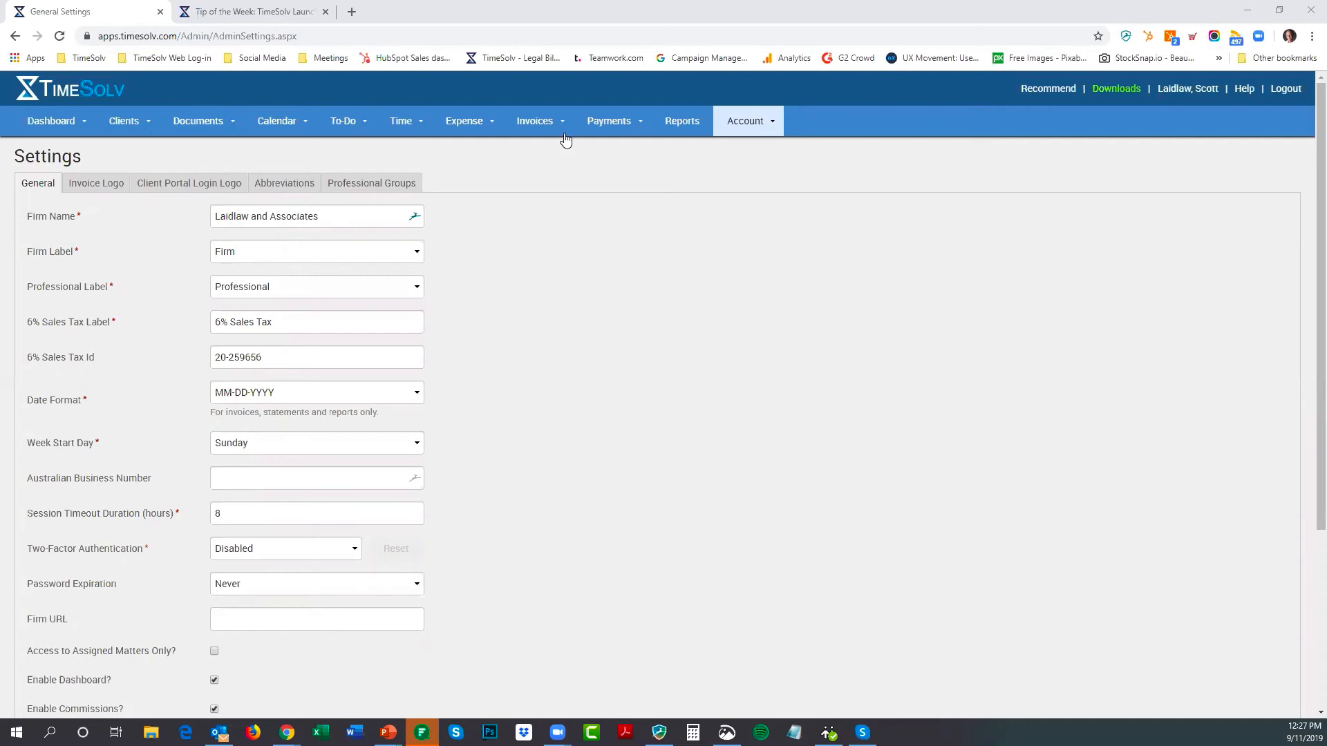
Open the Time Entry page, leaving the settings page despite any unsaved changes.
click(402, 123)
click(419, 152)
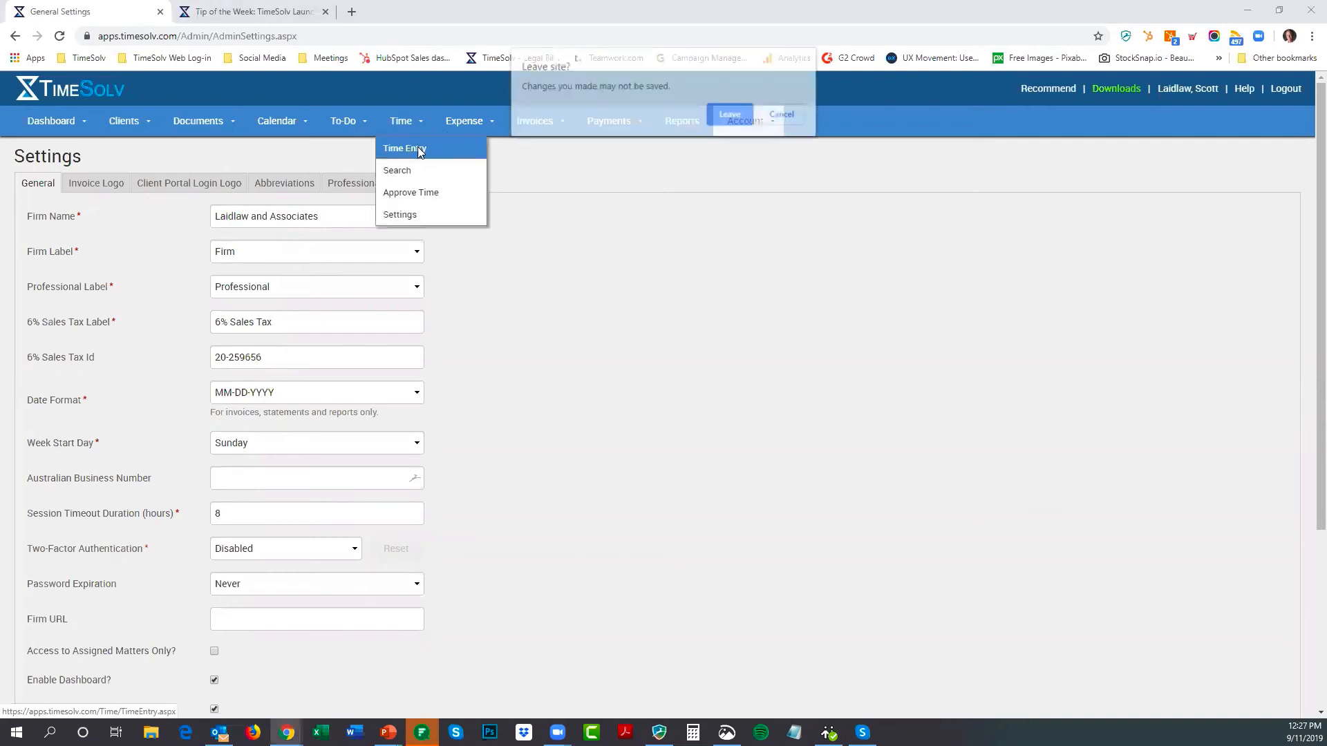
click(730, 116)
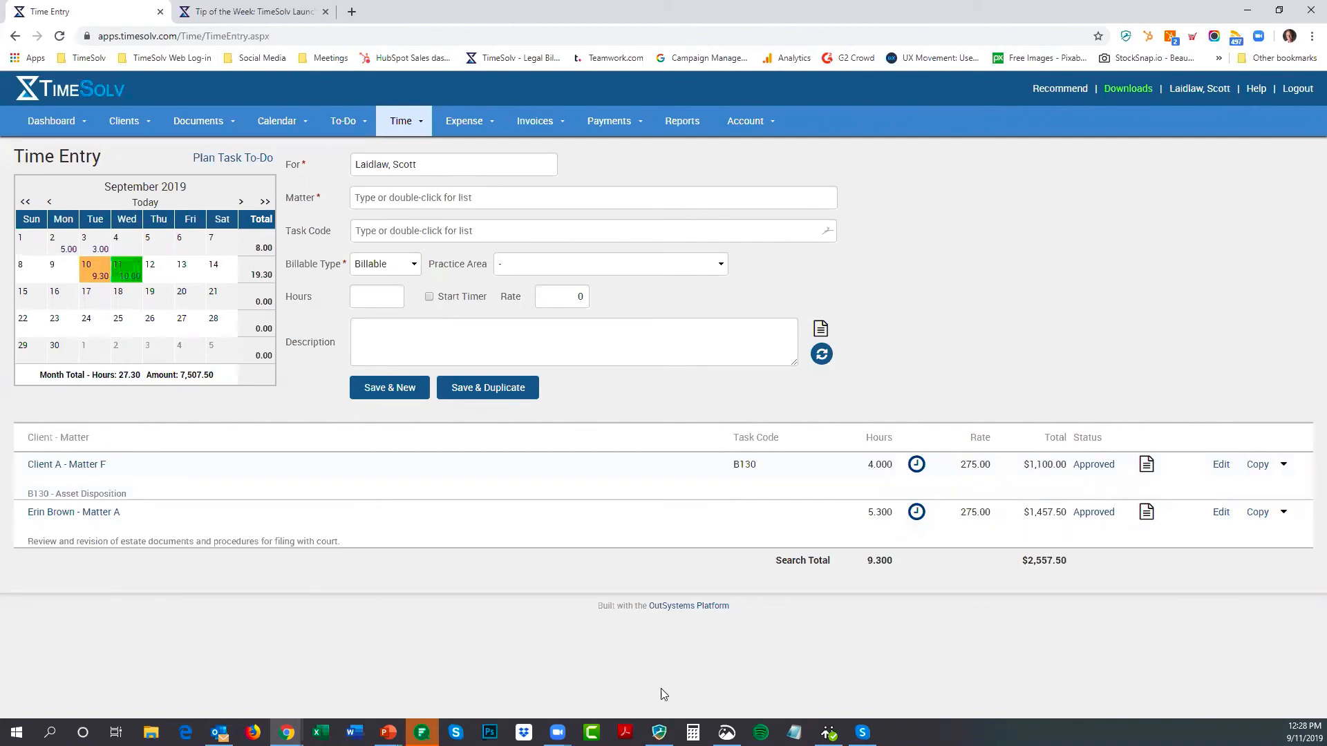
Switch to the running PowerPoint slide show and advance it to the Questions slide.
mouse_move(387, 732)
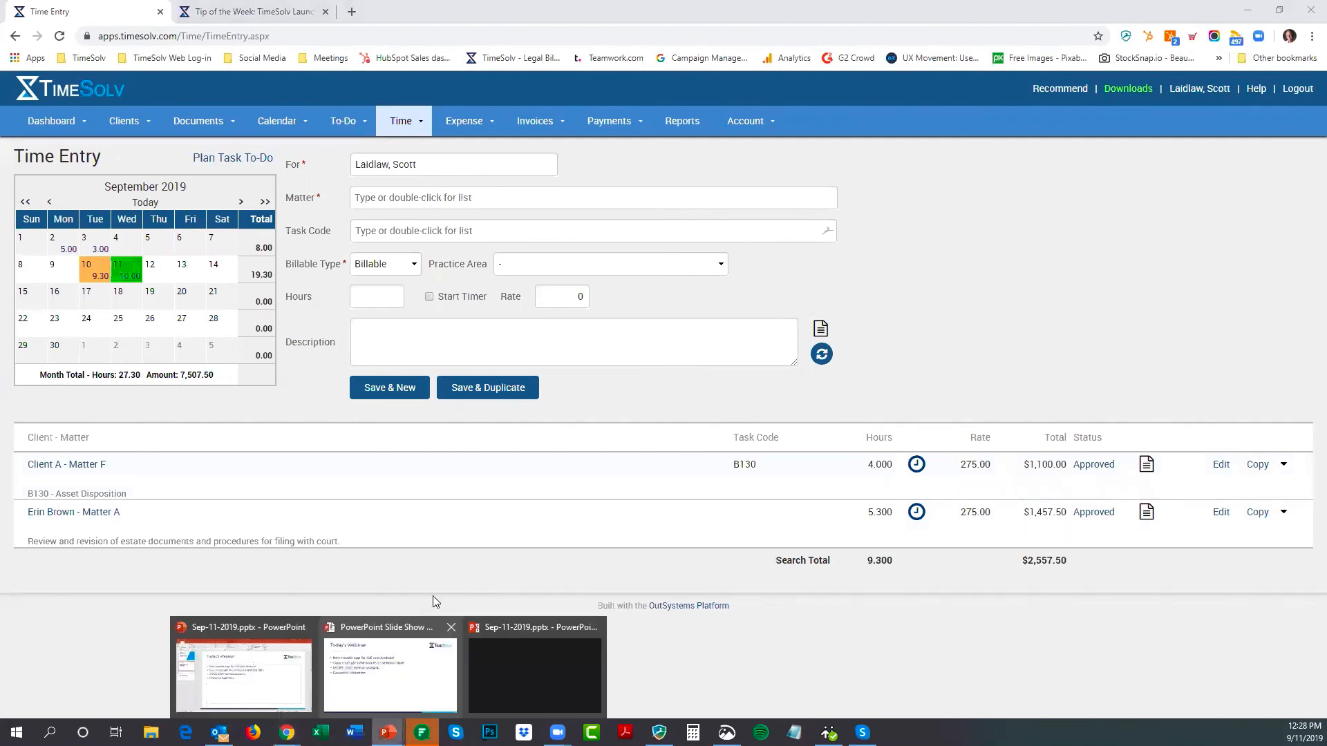
click(397, 684)
click(412, 512)
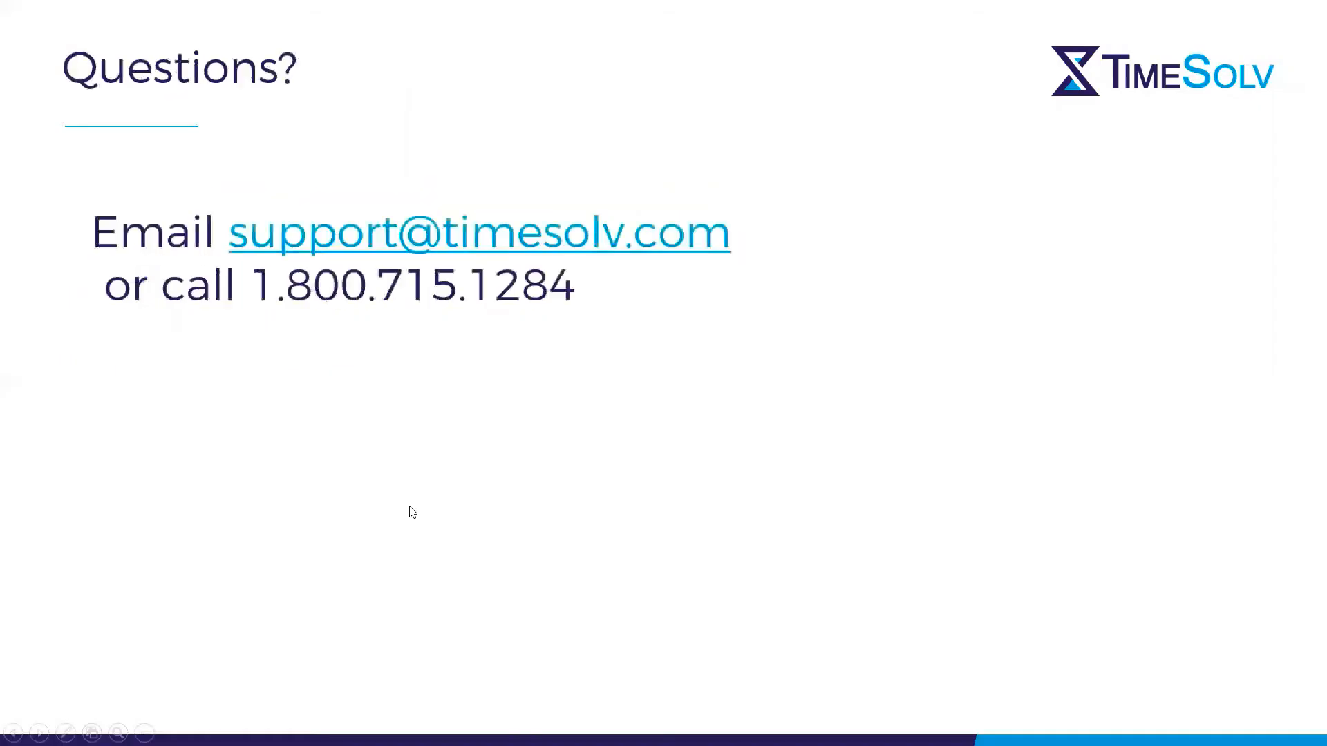